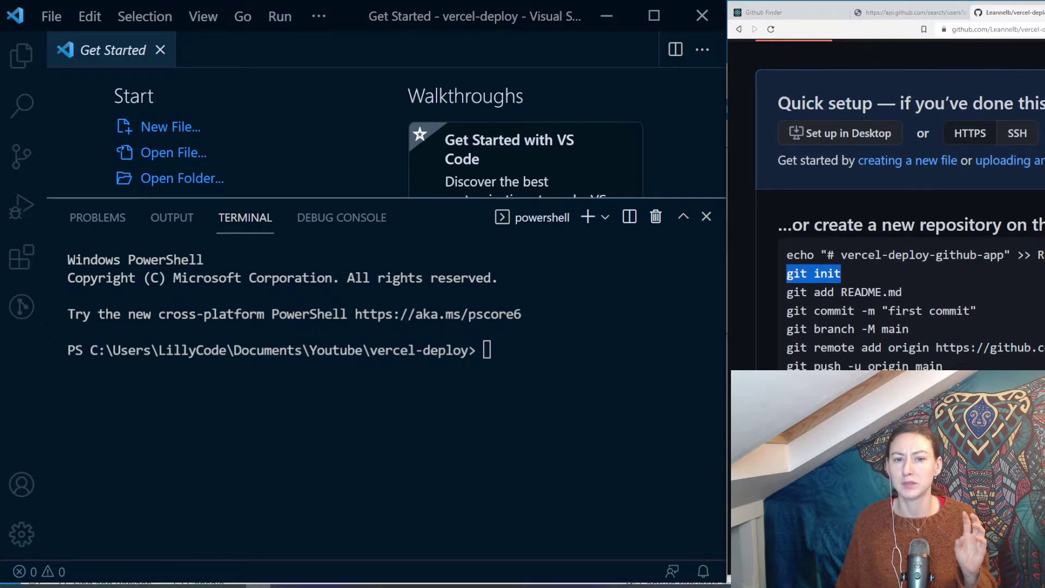
- Initialize a Git repository in the vercel-deploy project folder with git init and enlarge the editor display
scroll(888, 218, "up", 3)
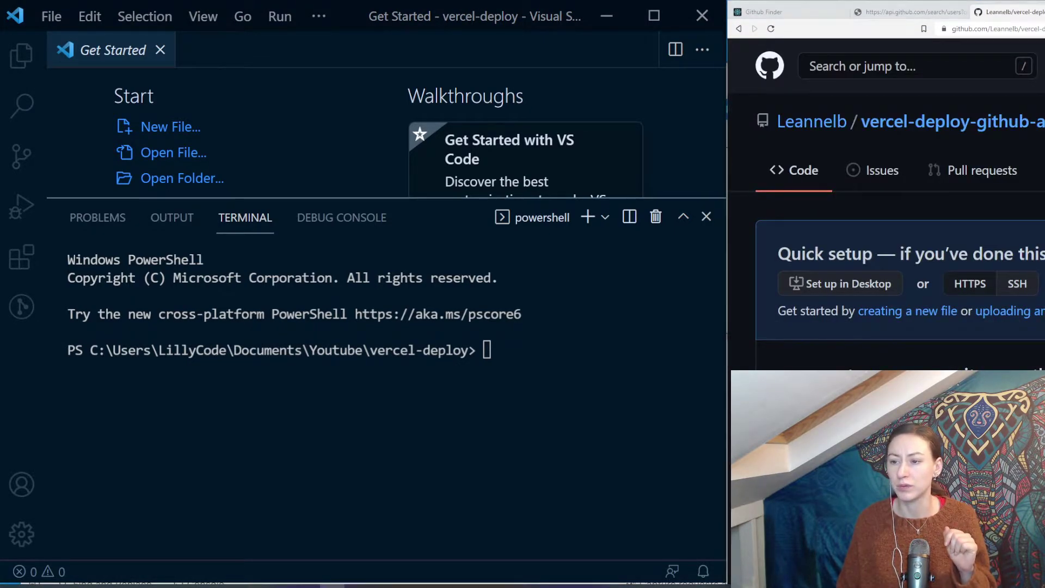
left_click(381, 408)
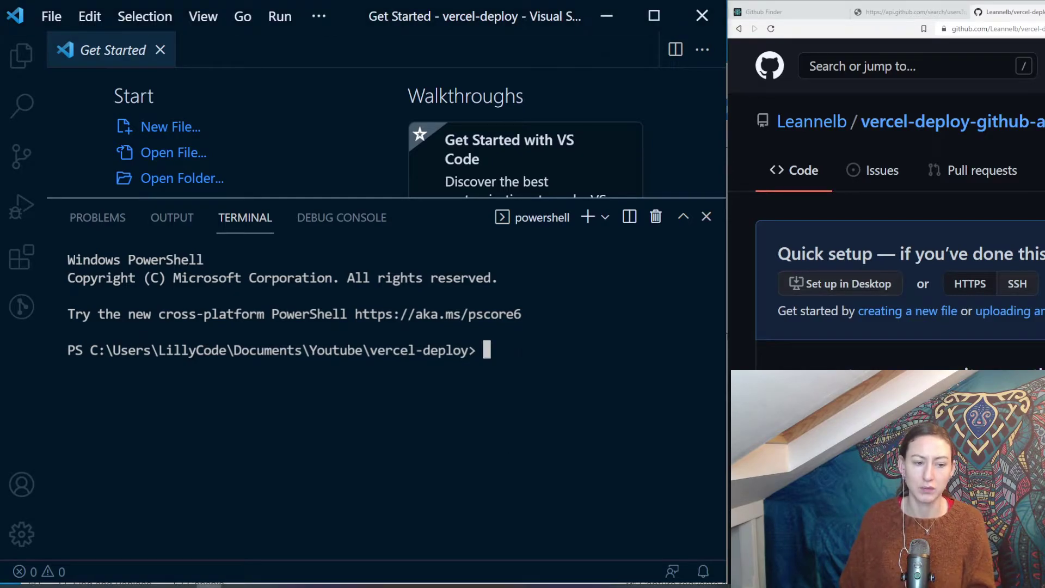
type("git init")
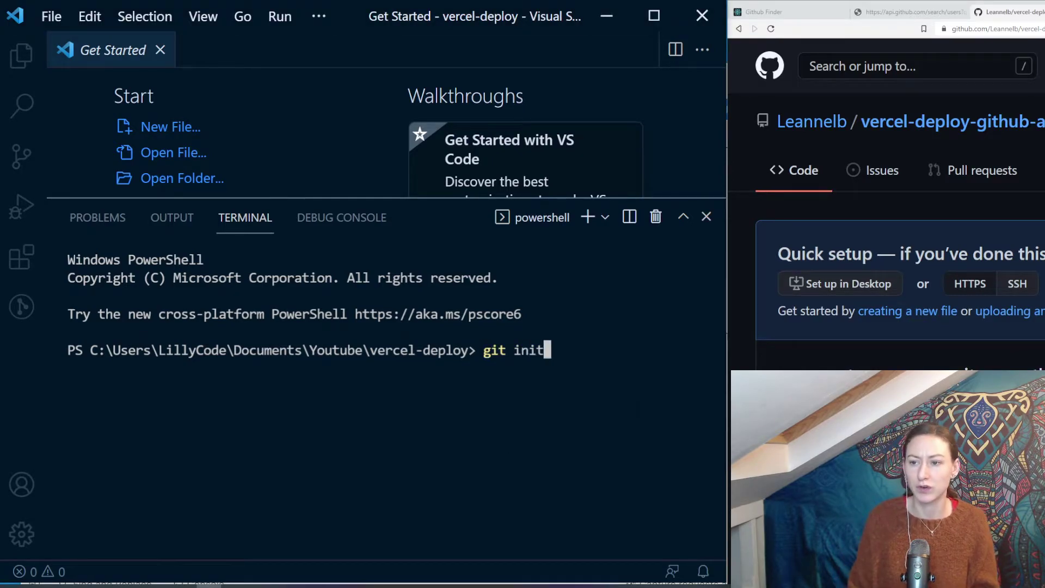
key("Return")
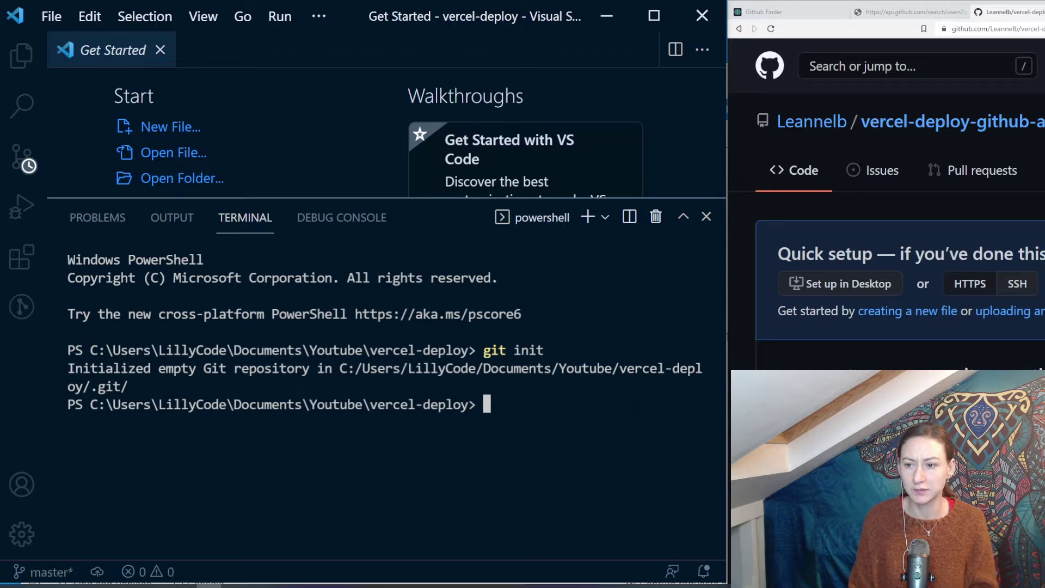
key("ctrl+equal")
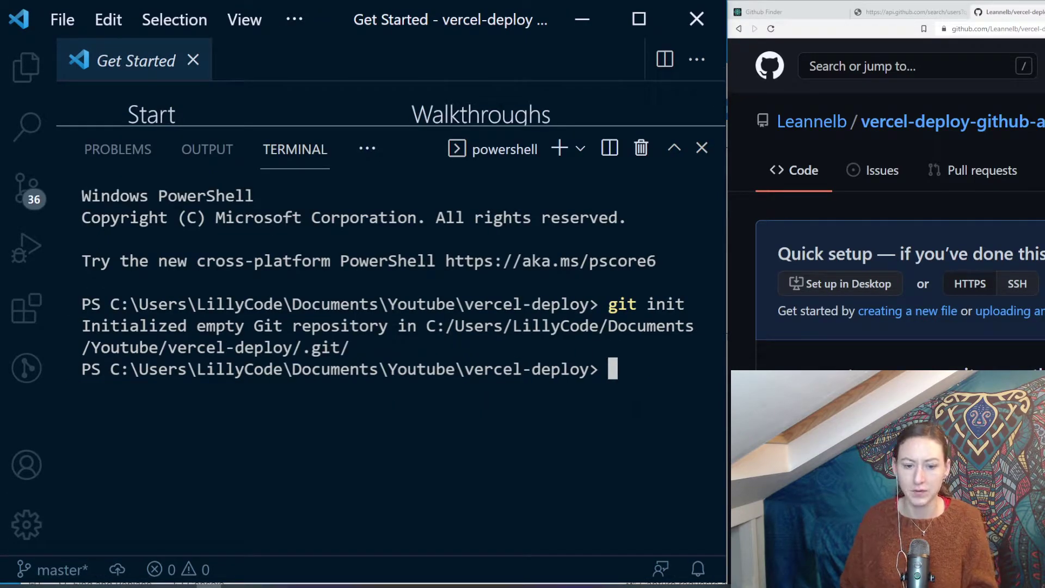
- Stage all project files with git add . and commit them with the message "first commit"
key("alt+Tab")
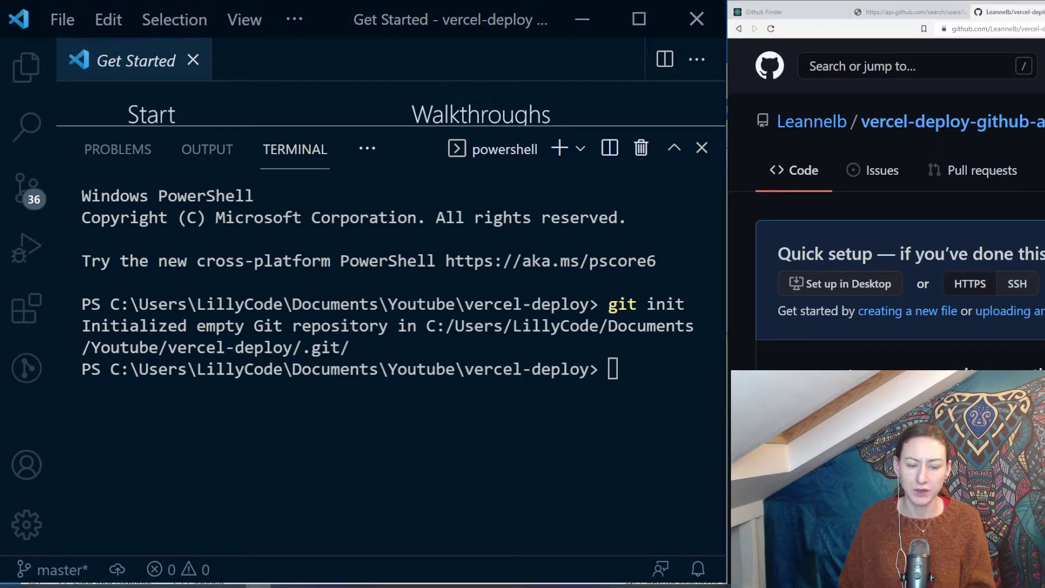
key("alt+Tab")
type("git ad")
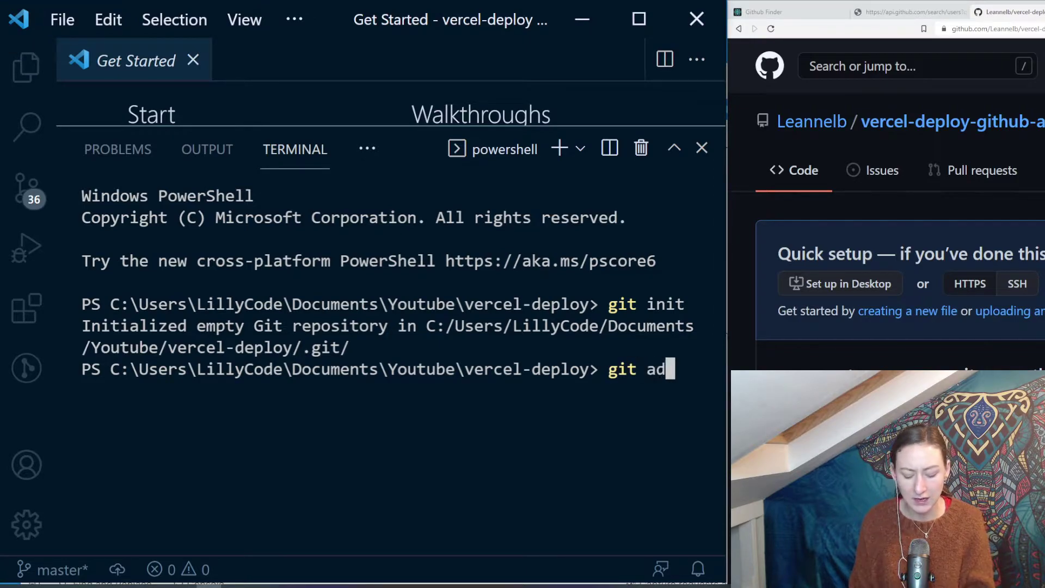
type("d .")
key("Return")
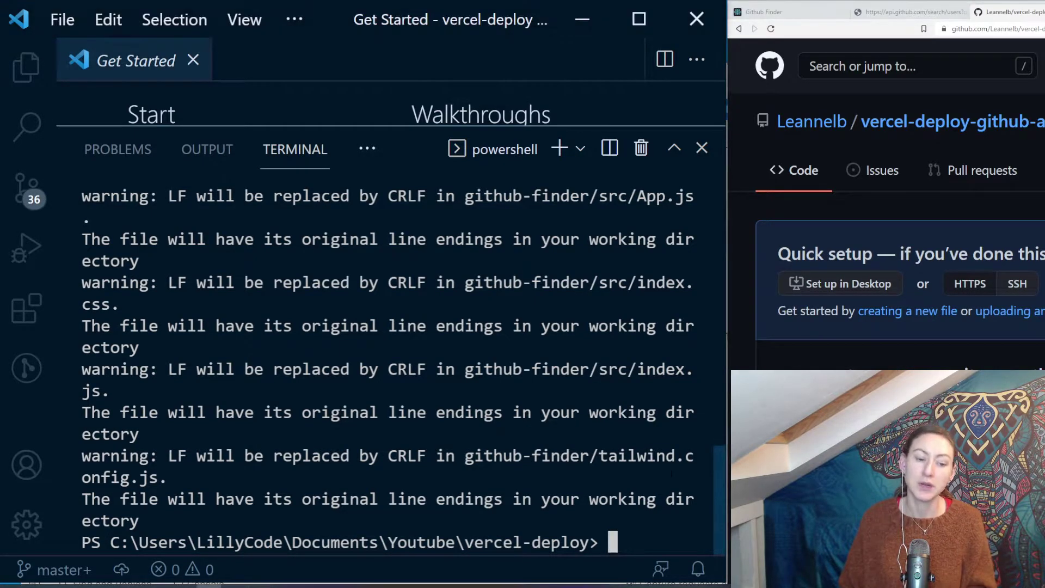
type("git commit -m \"first commit\"")
key("Return")
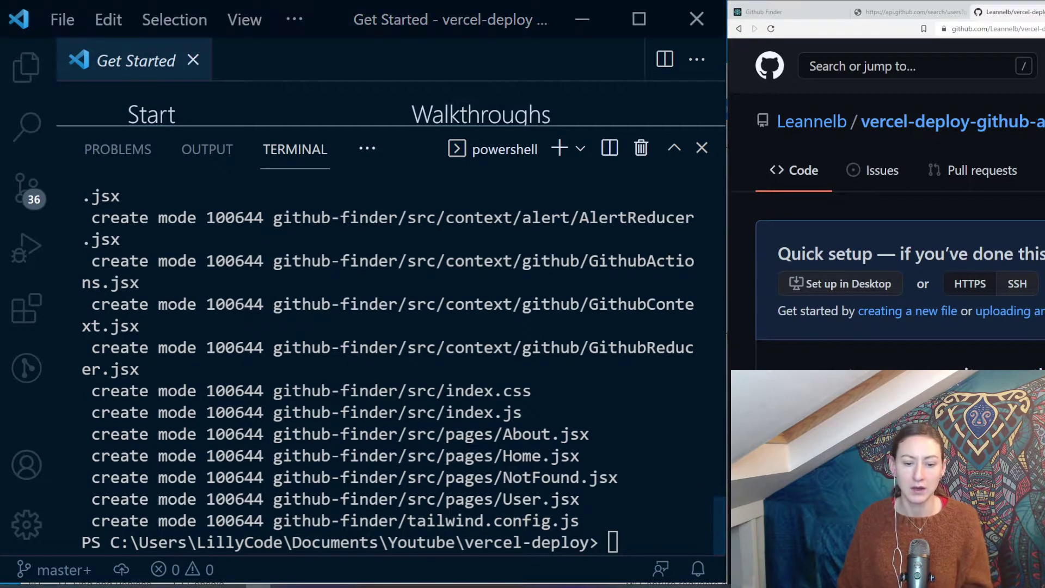
- Rename the current Git branch to main with git branch -M main
left_click(397, 412)
type("git branch -M main")
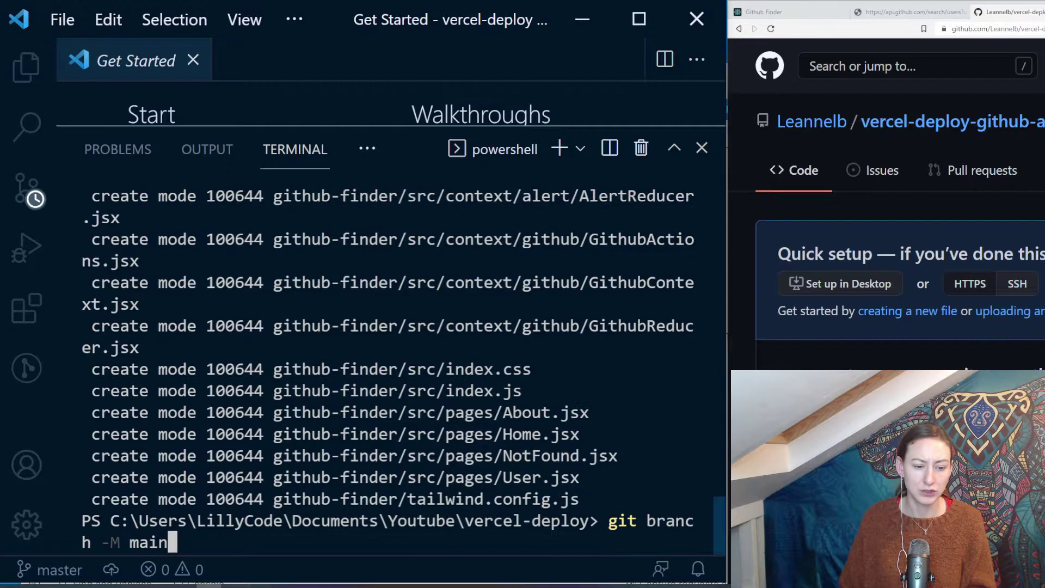
key("Return")
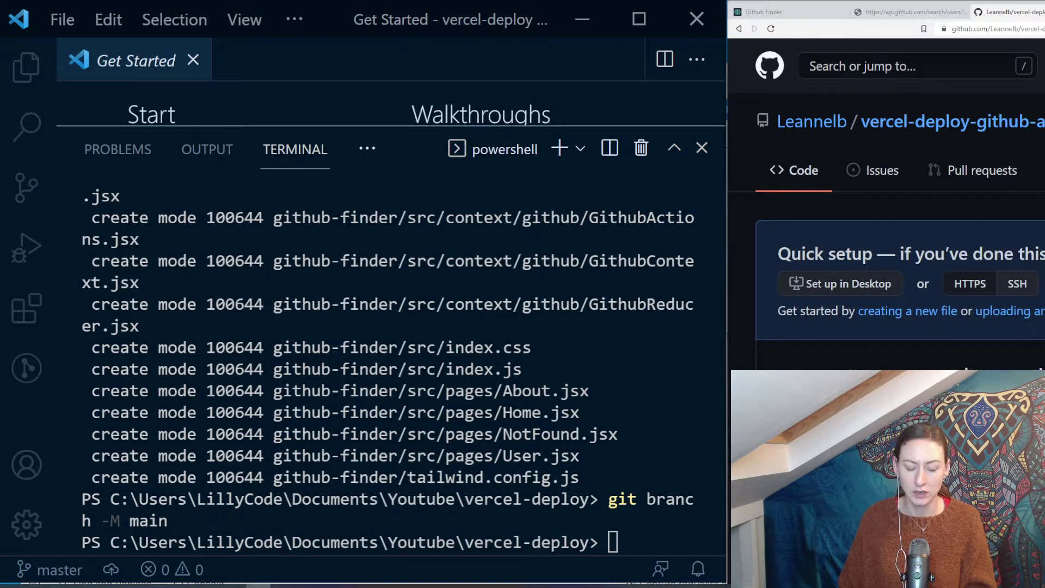
- Add the vercel-deploy-github-app GitHub repository as remote origin and push the main branch with upstream tracking
left_click(348, 435)
type("git remote add origin https://github.com/Leannelb/vercel-deploy-github-app.git")
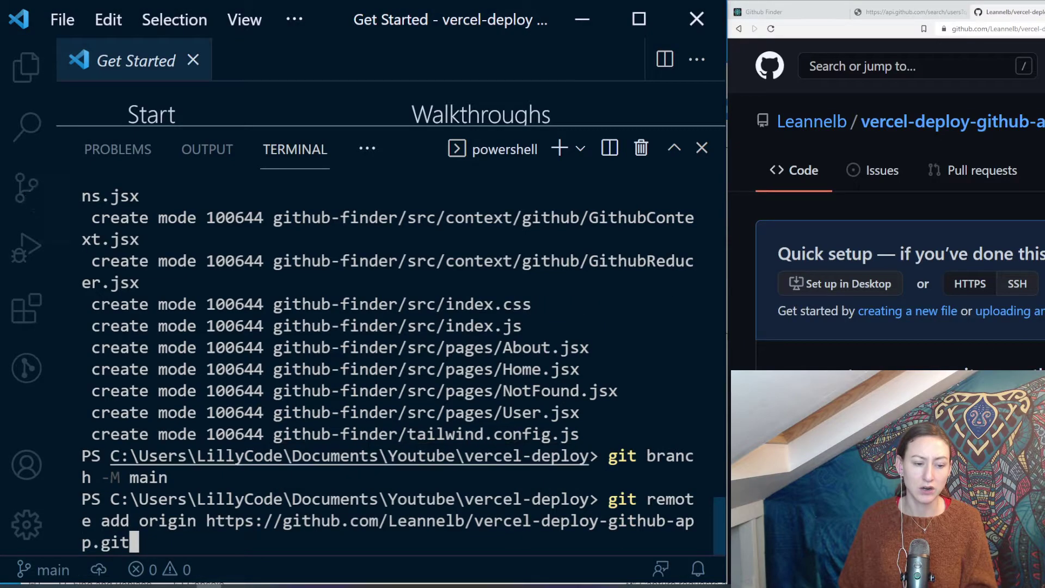
key("Return")
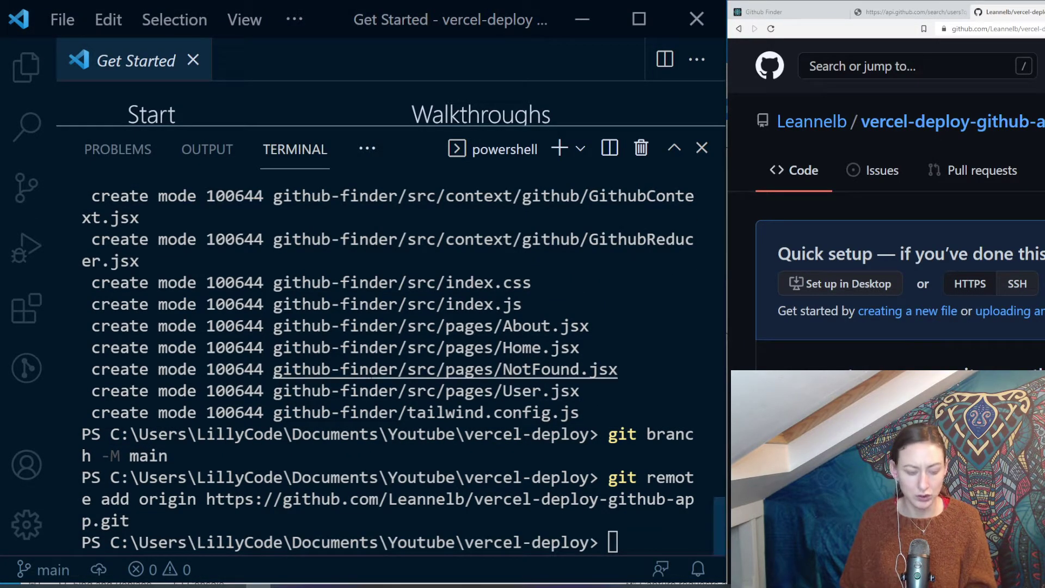
type("git push -u origin main")
key("Return")
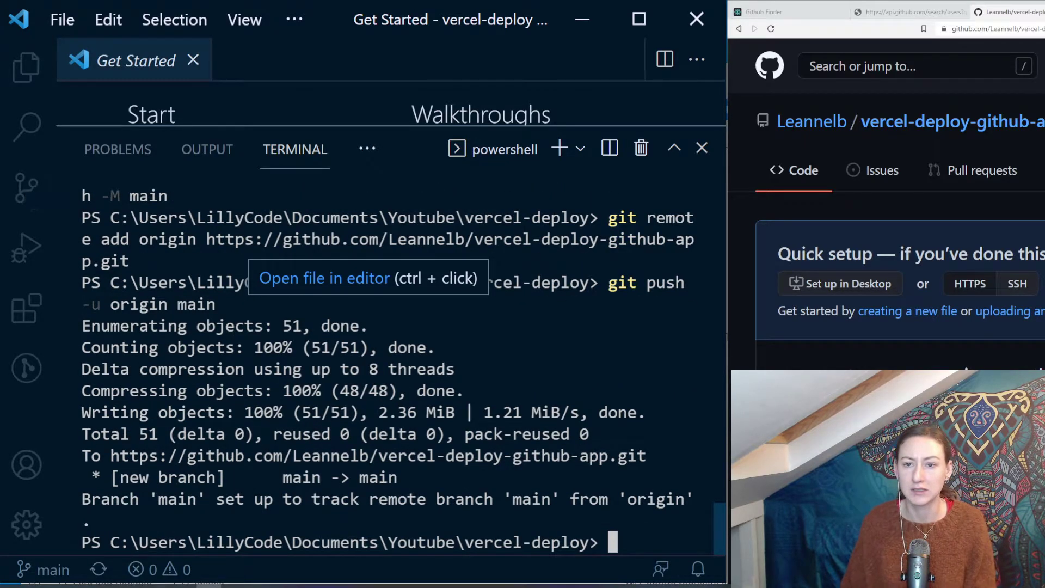
- Switch to the Vercel dashboard in the browser and start a new project by importing the vercel-deploy-github-app repository, searching for "ver"
key("alt+Tab")
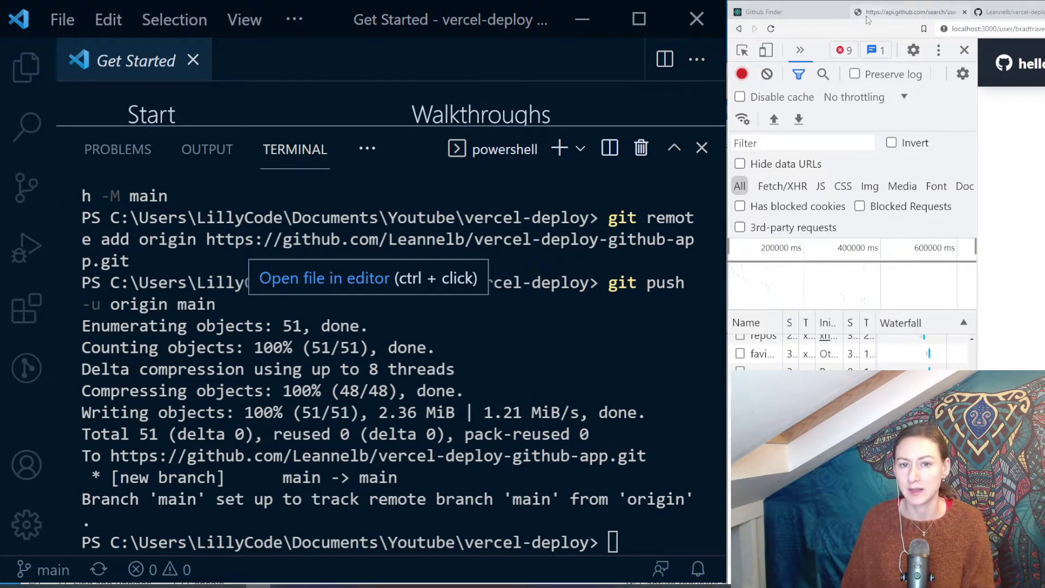
left_click(765, 11)
left_click_drag(925, 12, 822, 34)
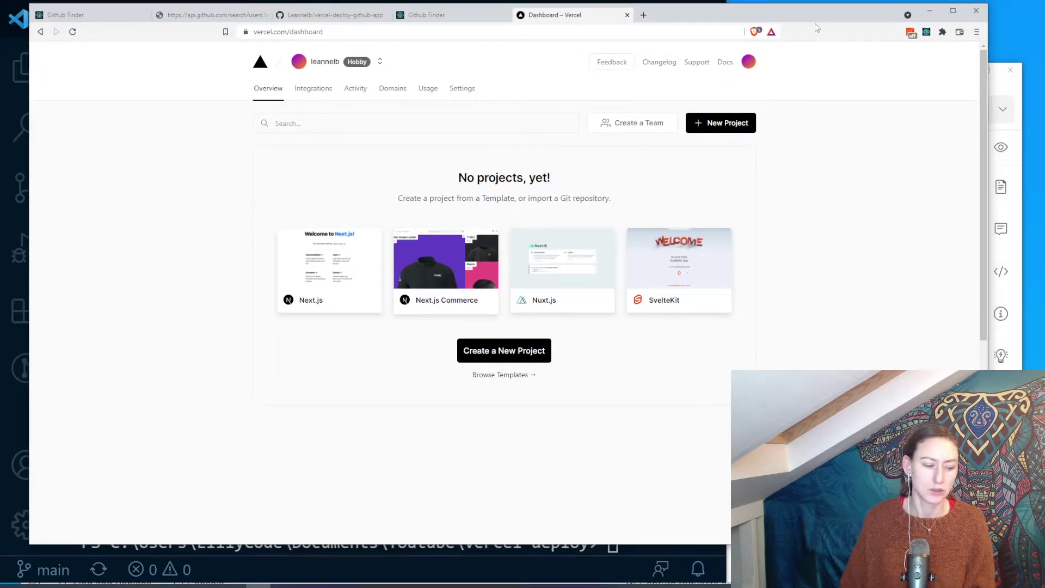
left_click(713, 122)
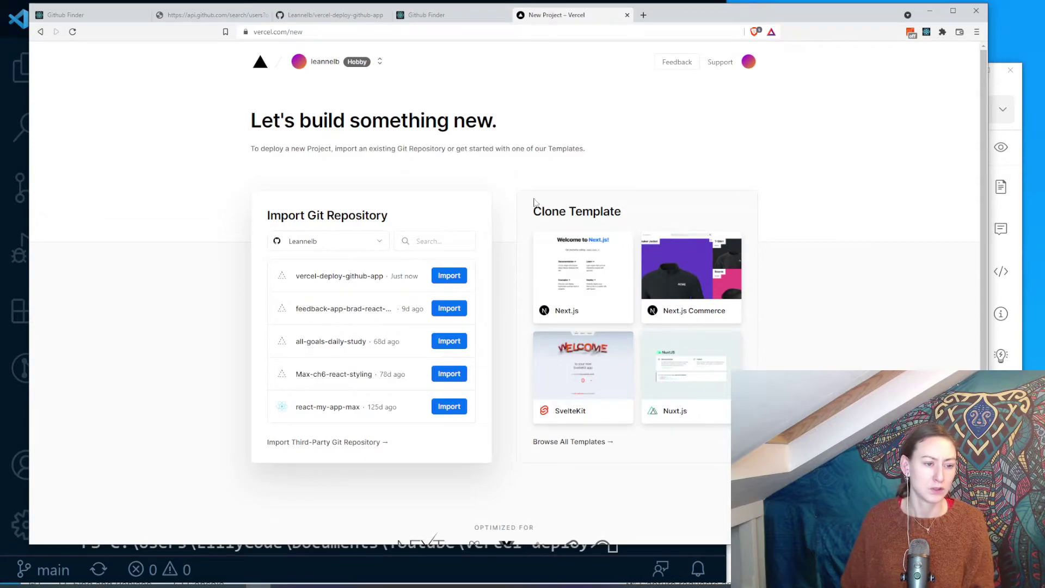
left_click(426, 236)
type("ver")
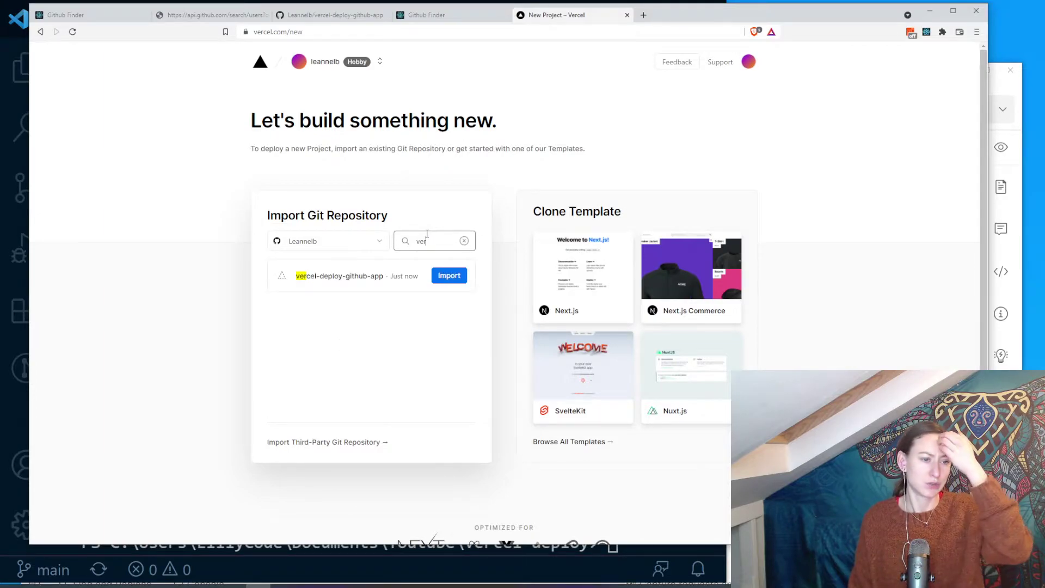
left_click(448, 275)
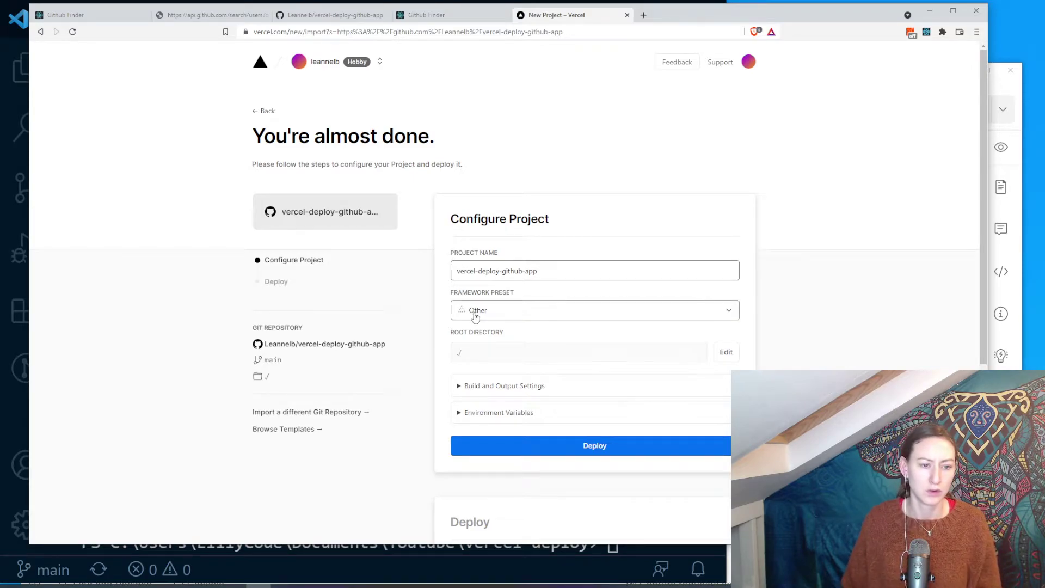
- Set the project's framework preset to Create React App and expand the Environment Variables section
left_click(475, 315)
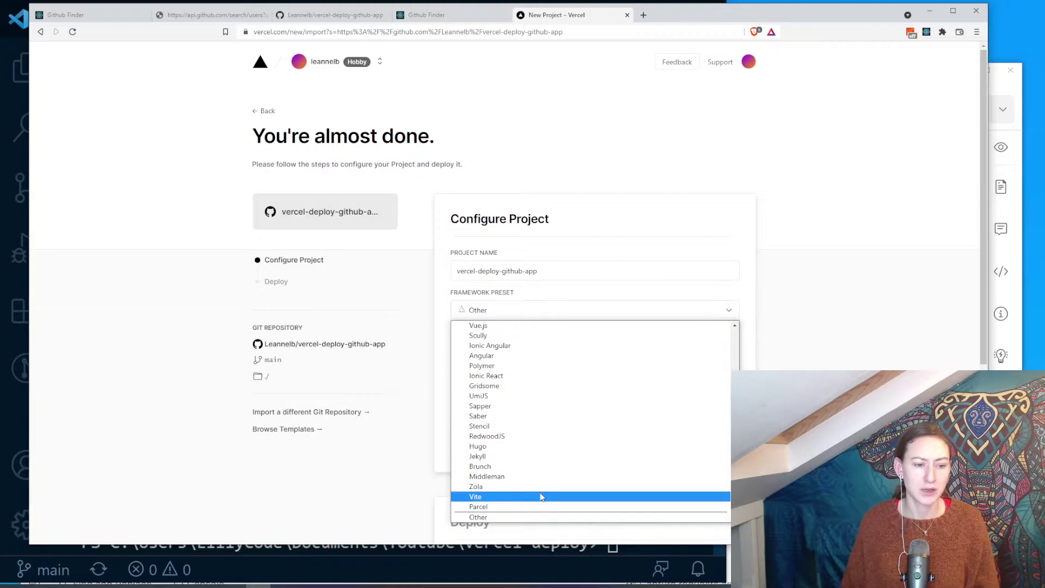
scroll(548, 415, "up", 5)
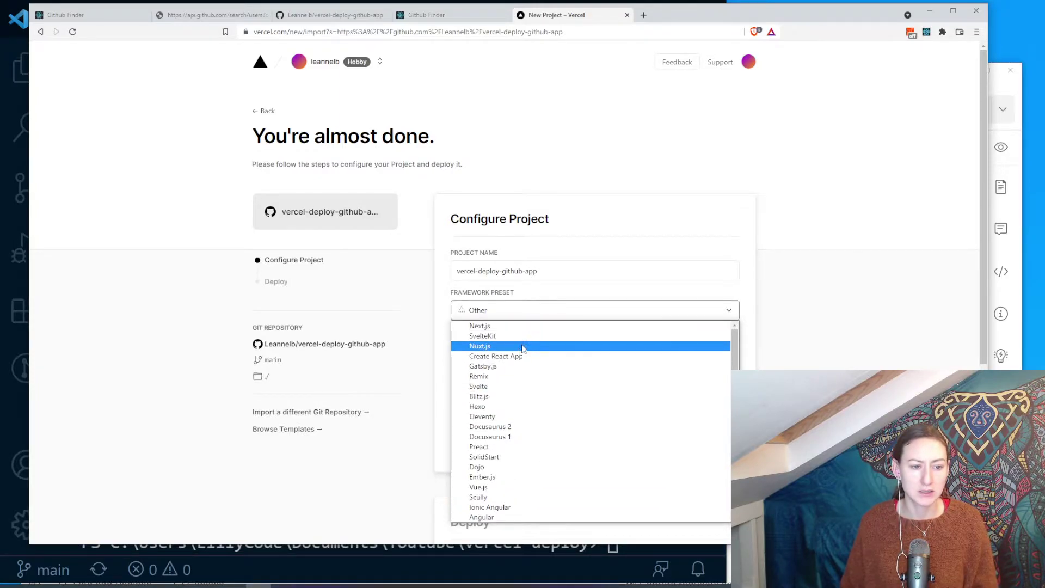
left_click(493, 356)
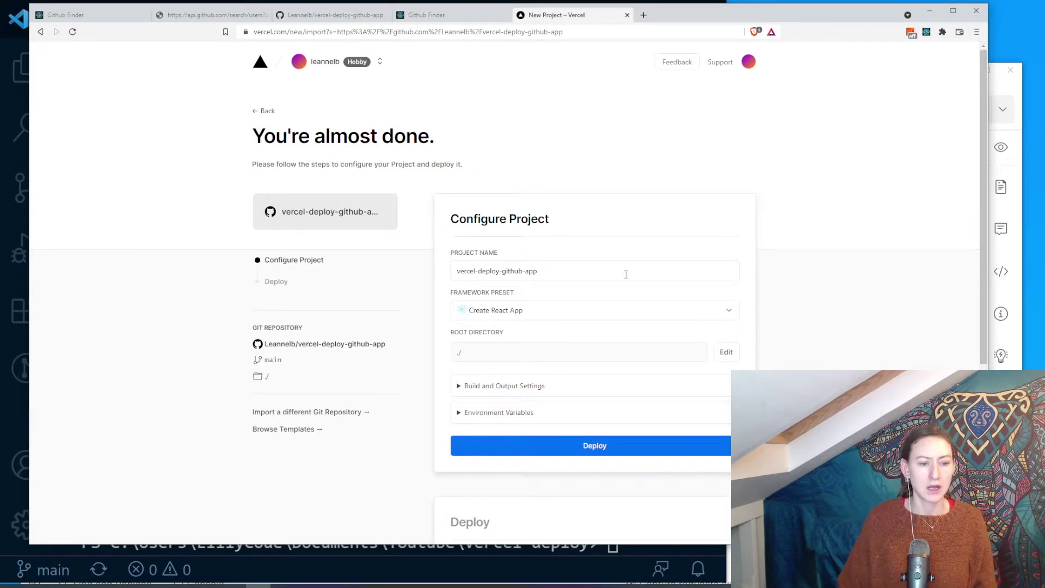
left_click(459, 413)
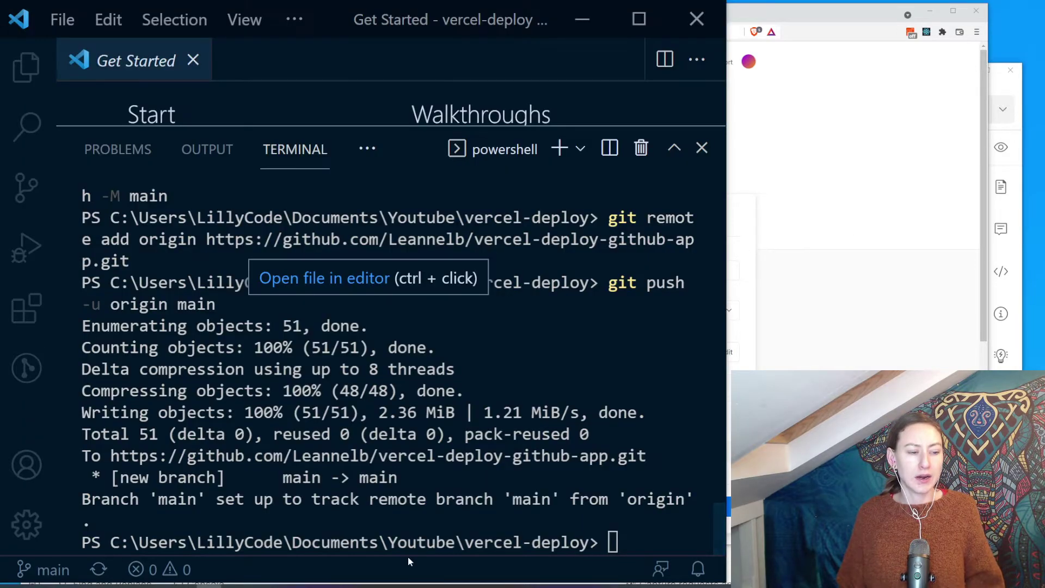
- Switch to VS Code and open the .env file in the github-finder folder, enlarging the editor area to show its variables
left_click(424, 579)
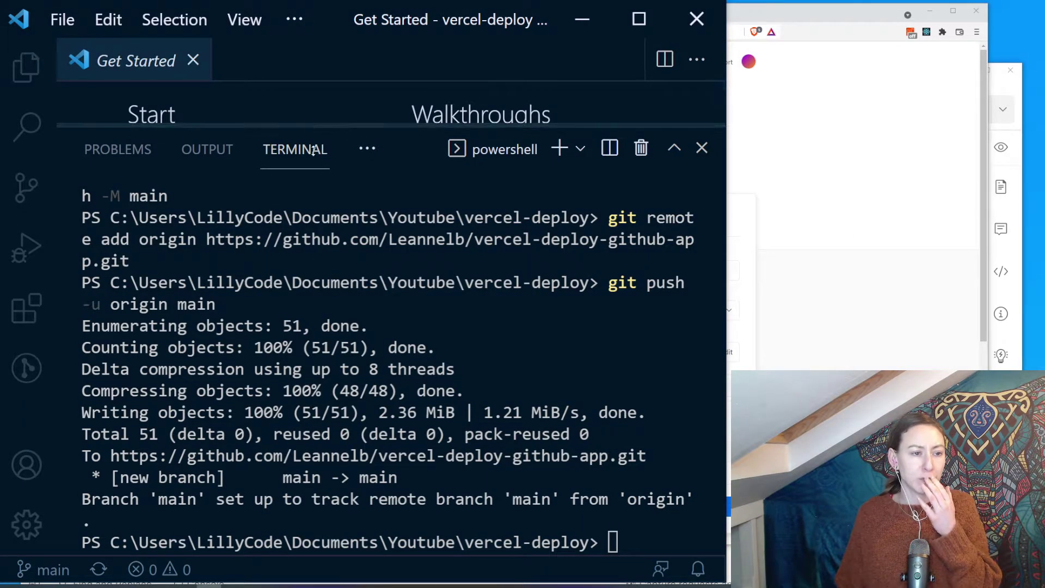
left_click_drag(307, 126, 307, 458)
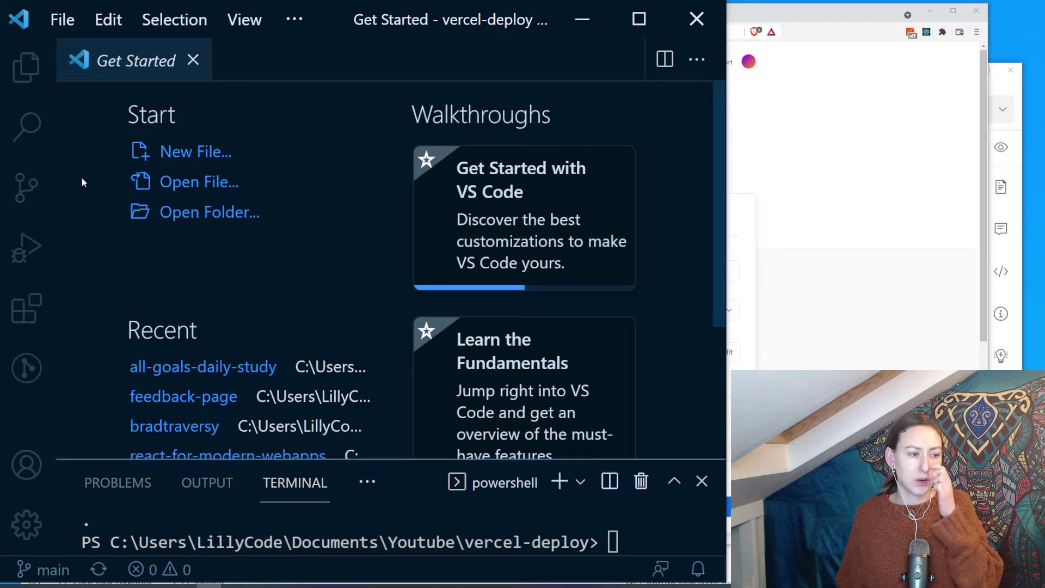
left_click(26, 66)
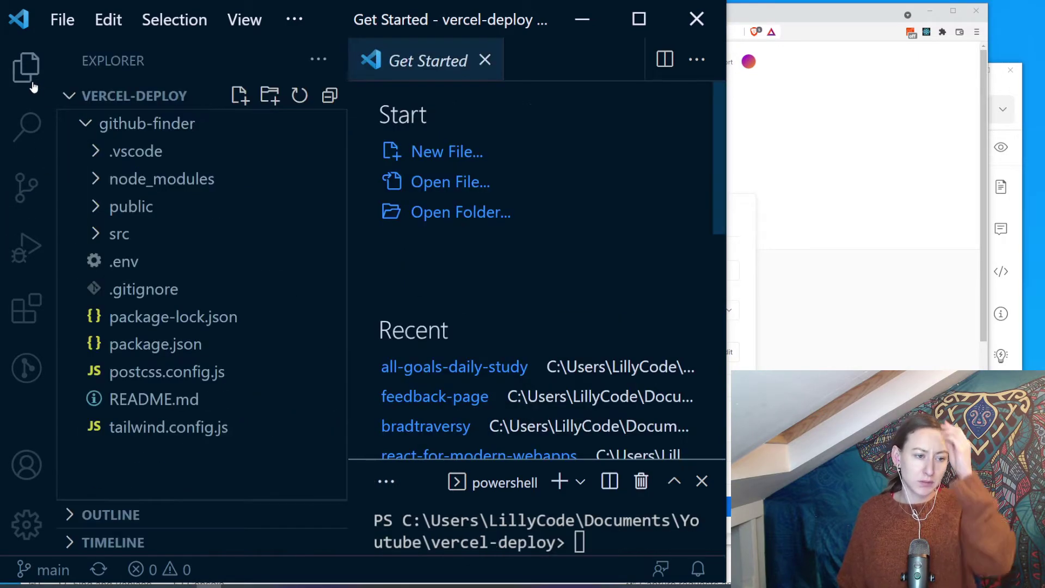
left_click(122, 261)
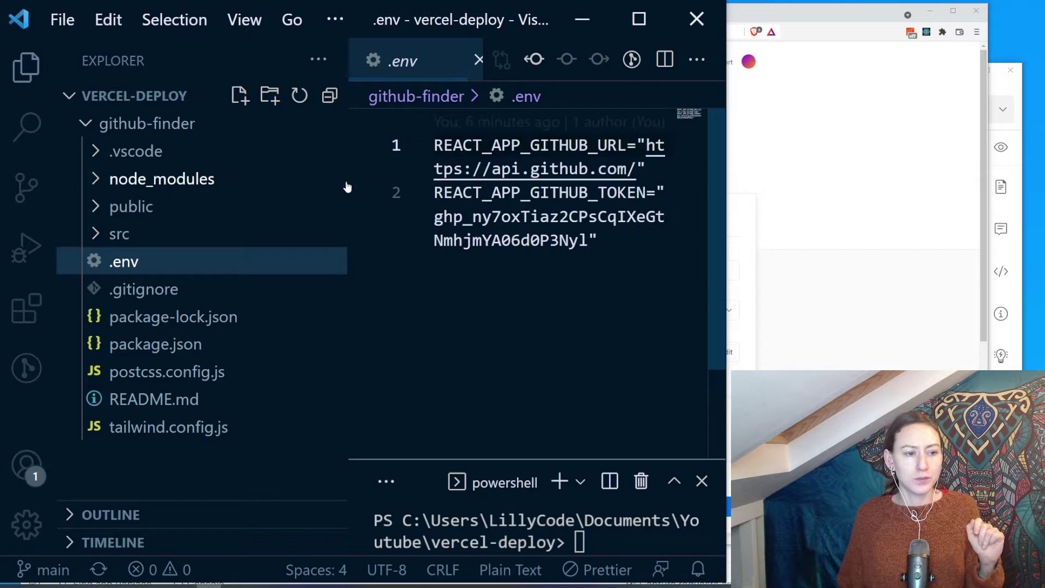
key("ctrl+b")
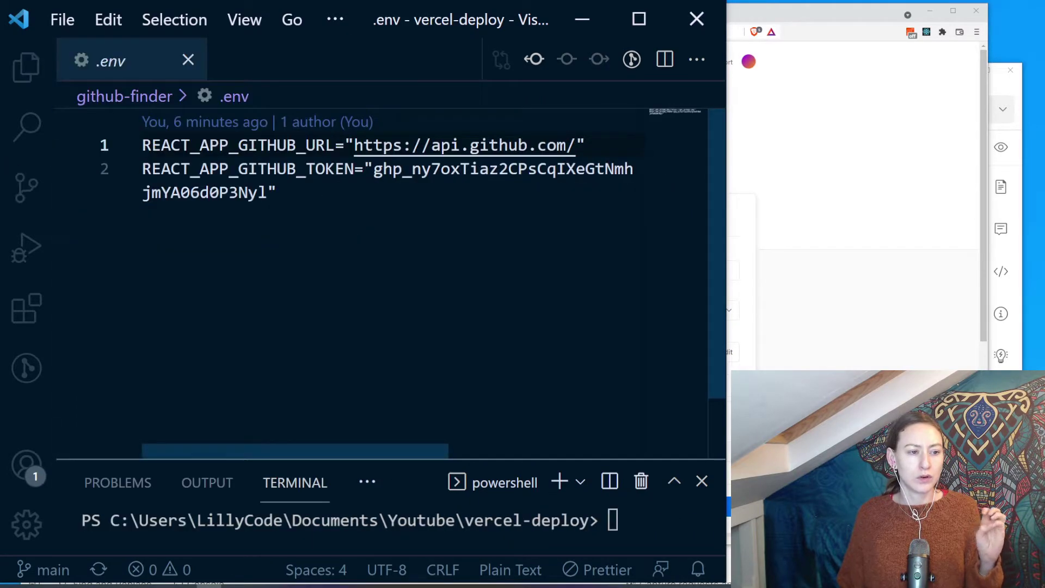
left_click(278, 192)
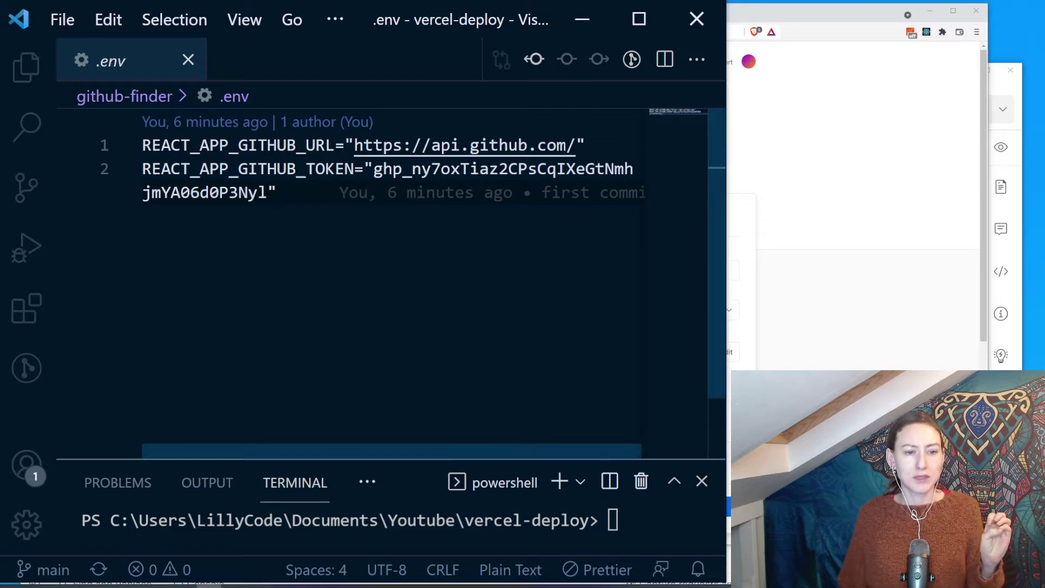
left_click_drag(575, 145, 354, 145)
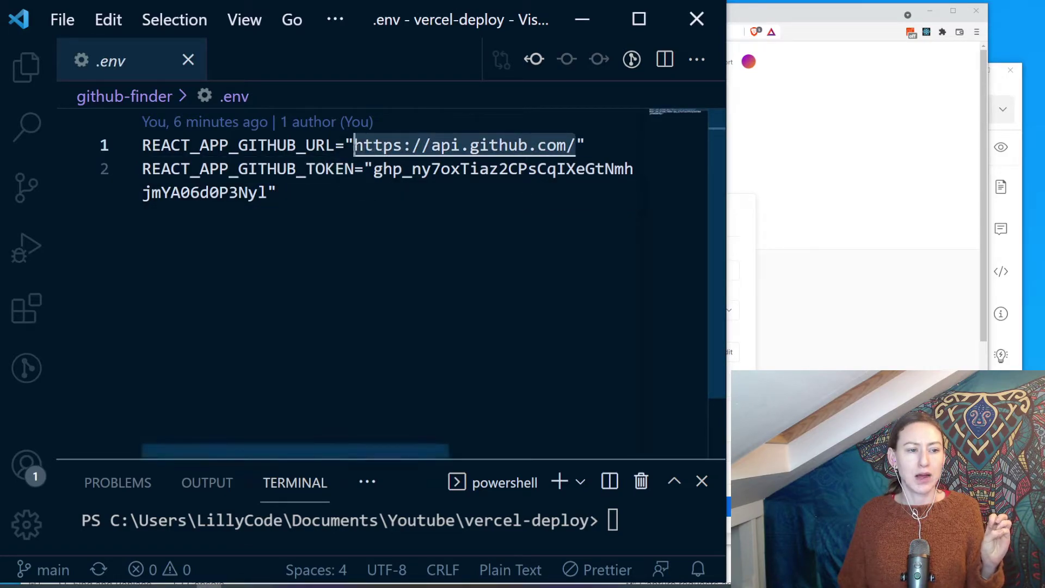
right_click(354, 146)
left_click(271, 283)
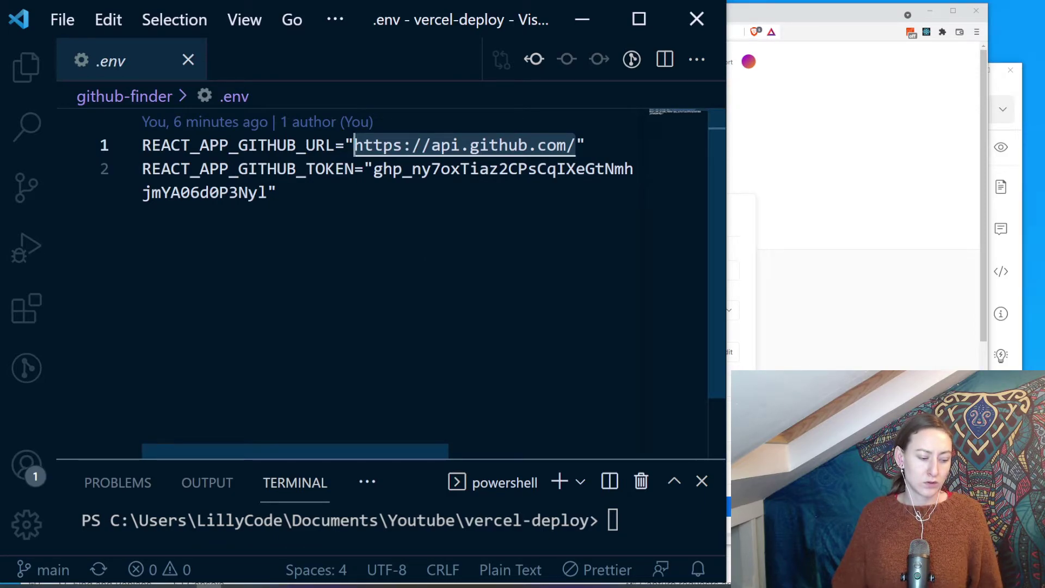
left_click(883, 142)
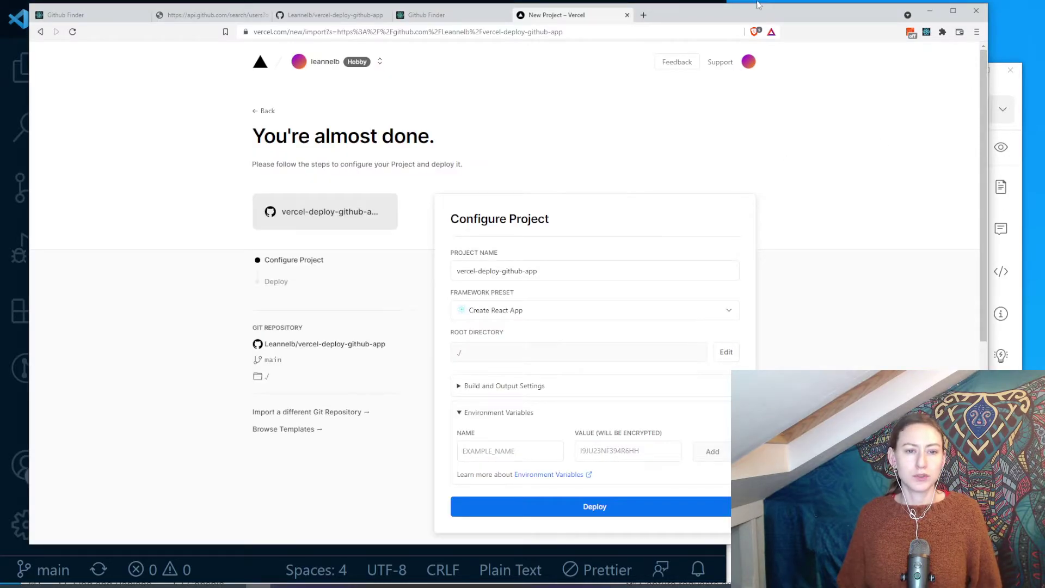
left_click_drag(757, 5, 726, 31)
left_click(577, 462)
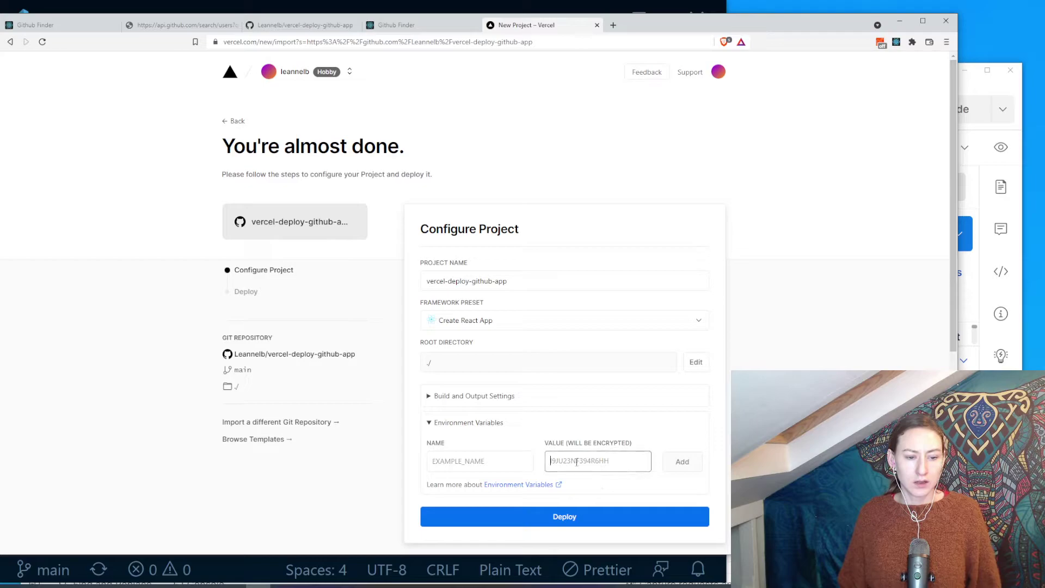
left_click(470, 461)
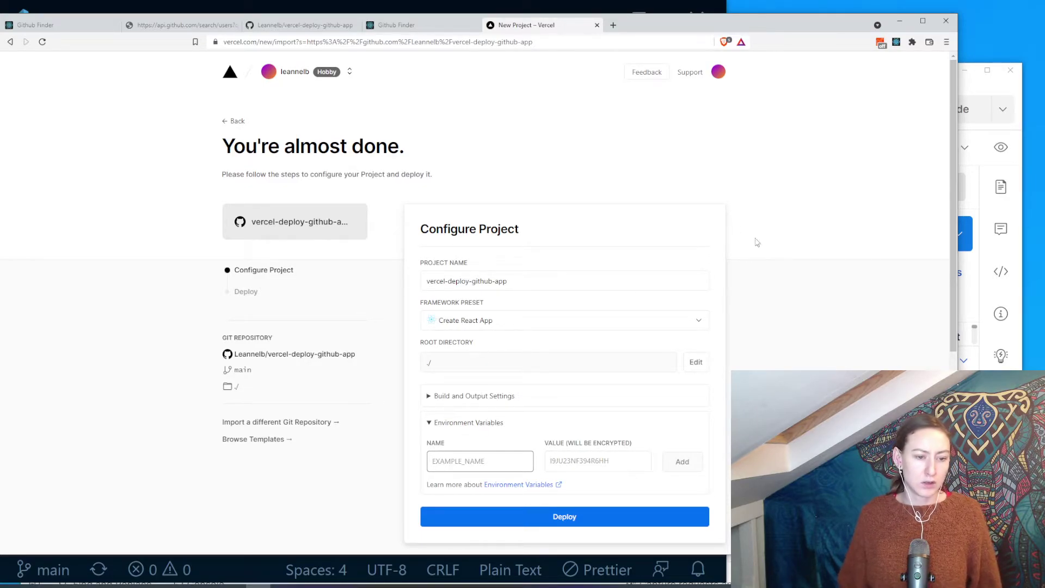
left_click(595, 462)
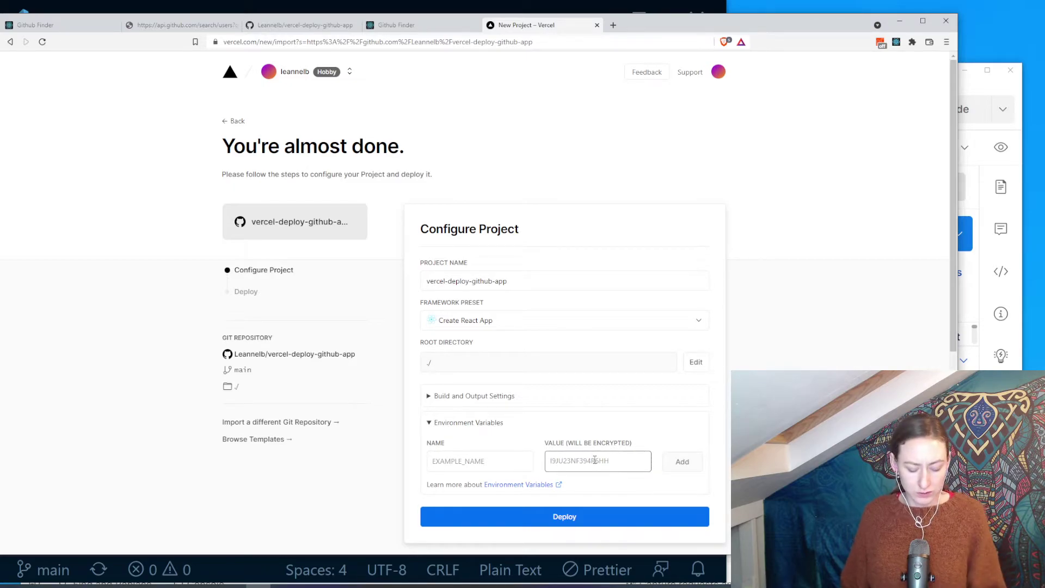
key("ctrl+v")
- Copy the name REACT_APP_GITHUB_URL from the .env file, enter it as the variable's name in Vercel and add the variable
left_click_drag(753, 24, 1044, 127)
left_click(145, 146)
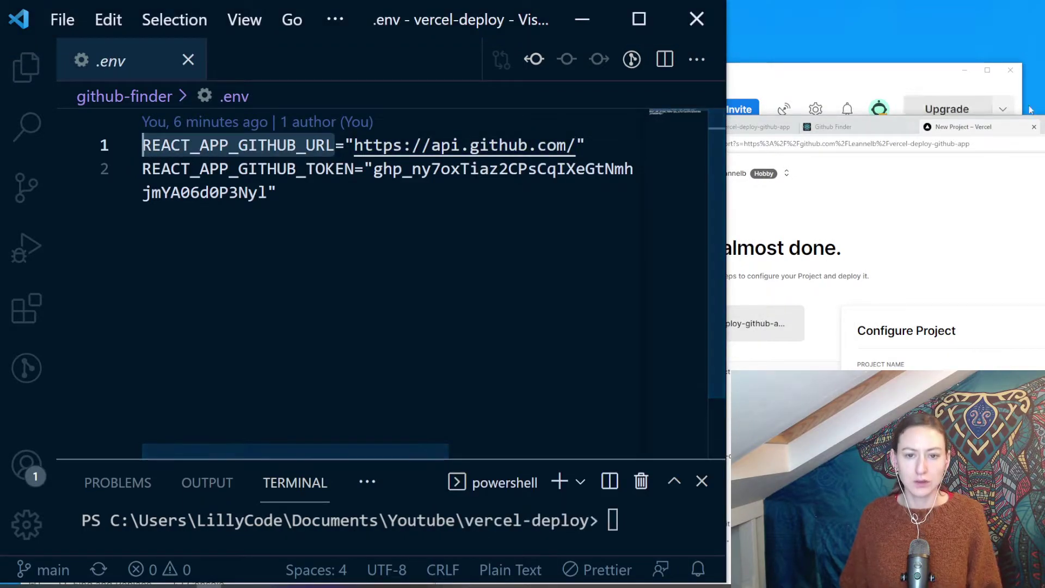
left_click_drag(1037, 121, 723, 33)
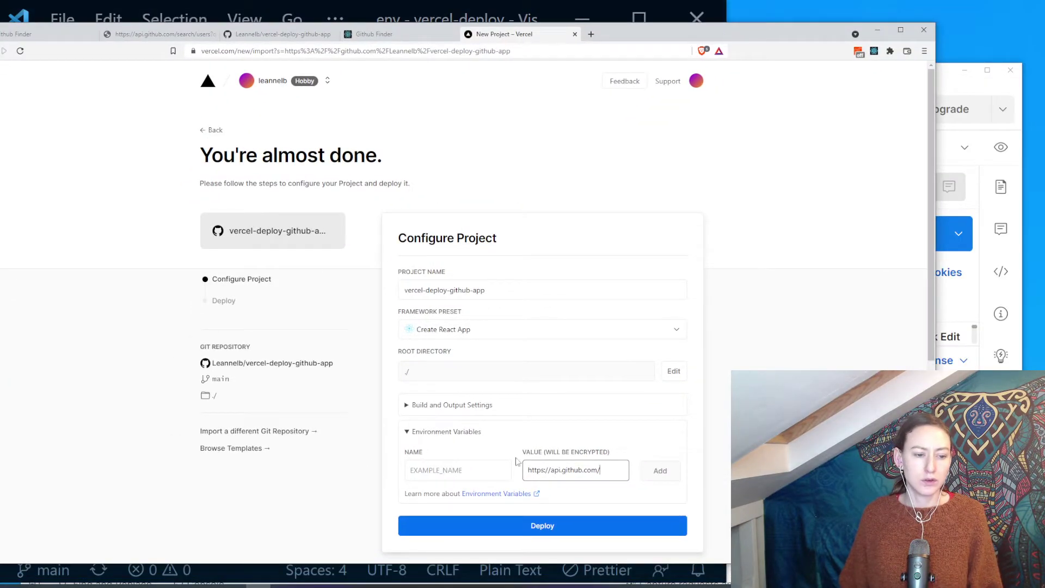
left_click(466, 476)
key("ctrl+v")
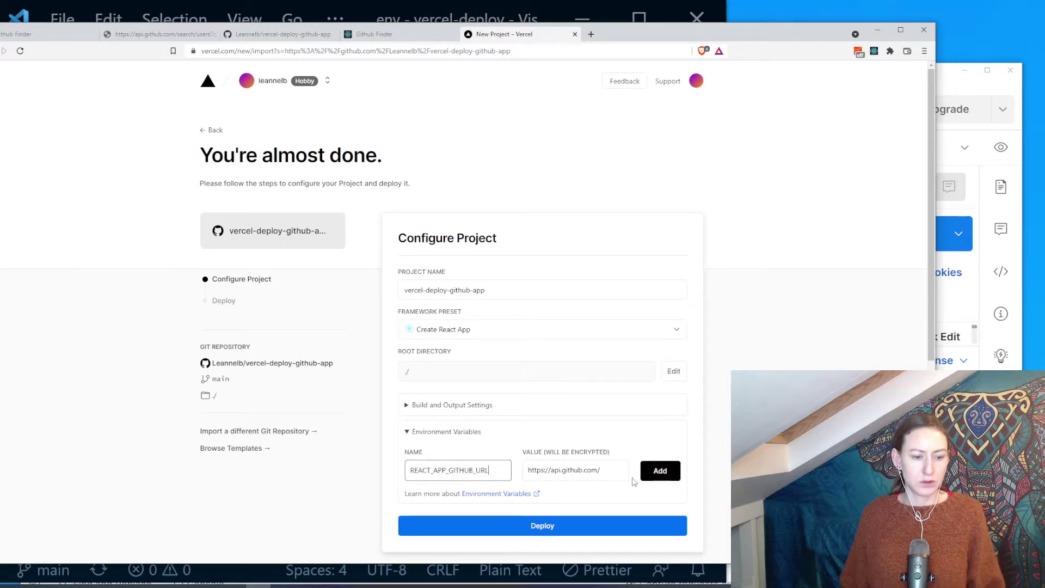
key("Return")
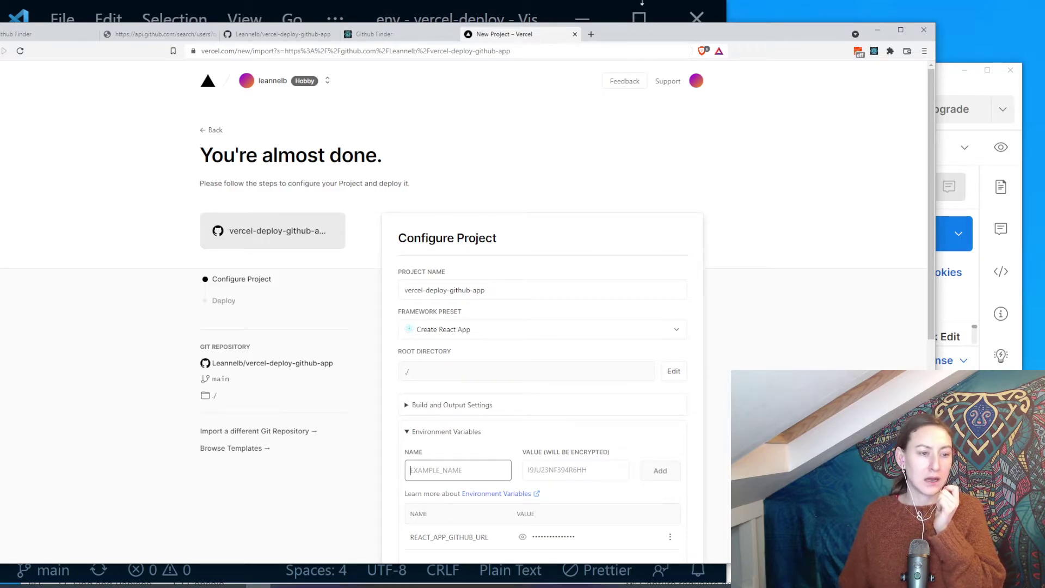
- Copy the name REACT_APP_GITHUB_TOKEN from the .env file and enter it as the next environment variable's name in Vercel
left_click_drag(620, 33, 690, 26)
key("Down")
key("ctrl+shift+Left")
scroll(448, 373, "down", 2)
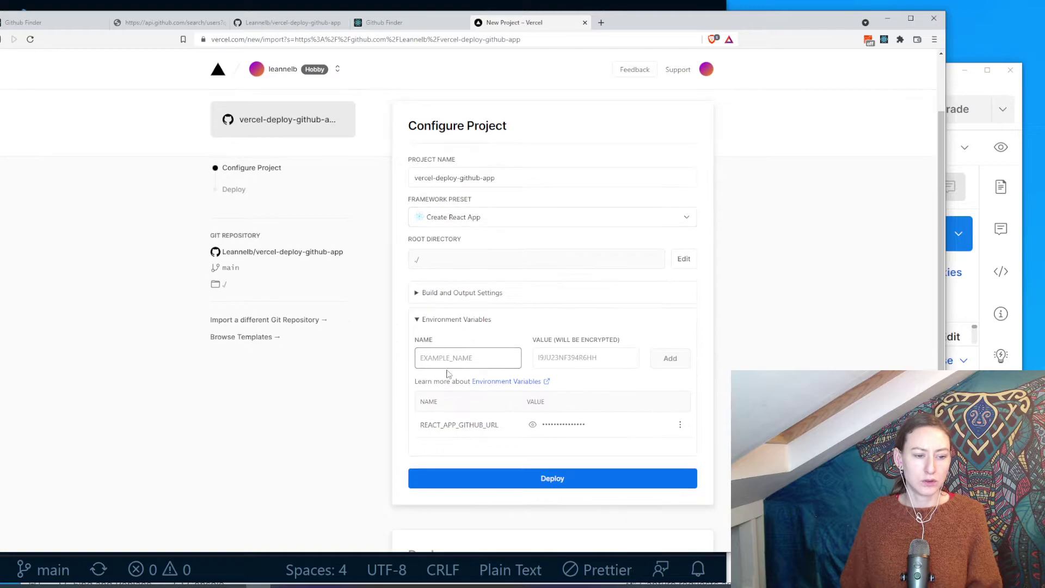
key("ctrl+v")
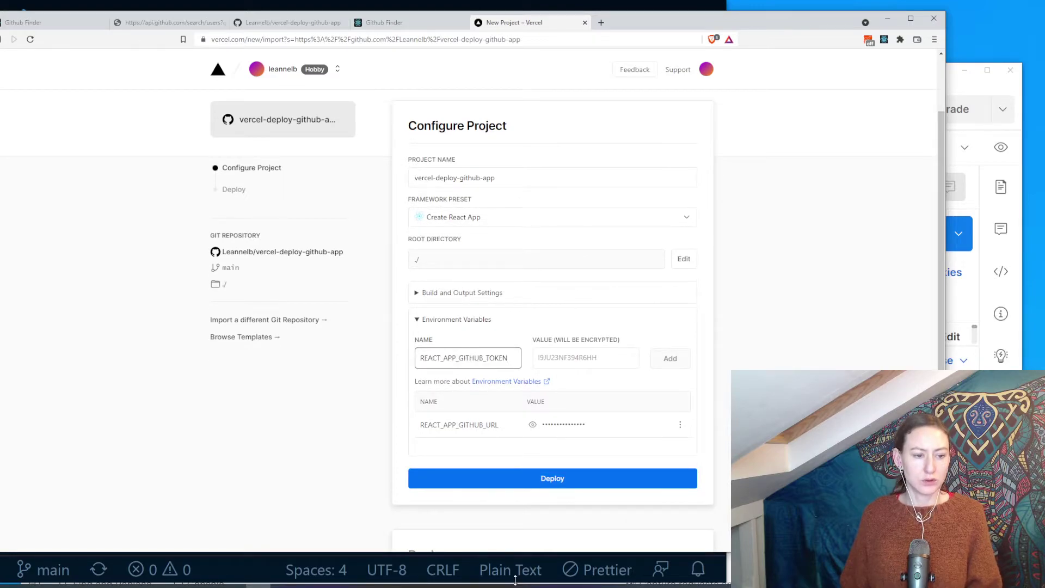
- Copy the GitHub token from the .env file without quotation marks, paste it as REACT_APP_GITHUB_TOKEN's value in Vercel and add the variable
left_click(257, 574)
left_click_drag(374, 168, 268, 192)
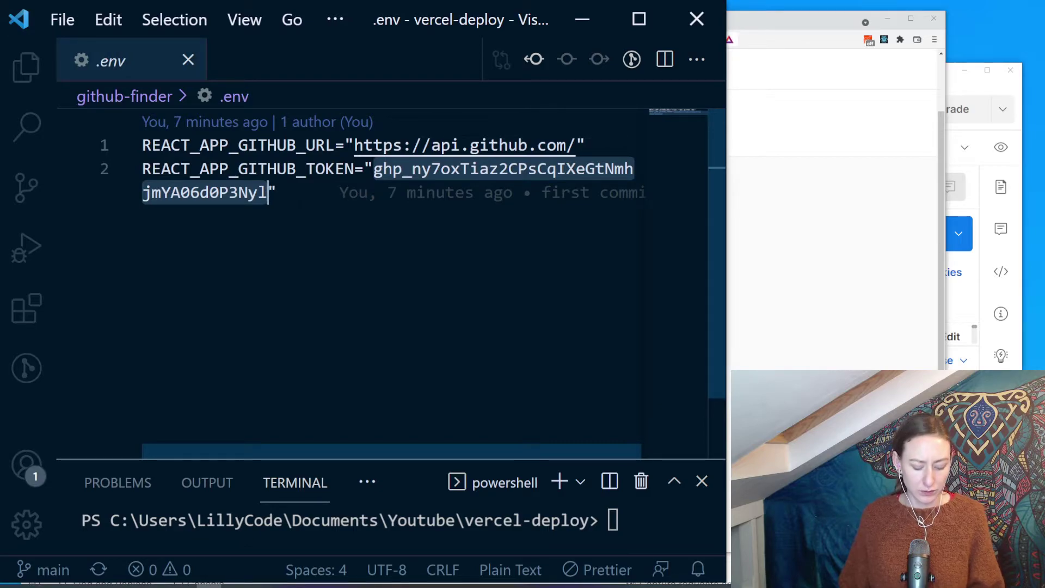
key("alt+Tab")
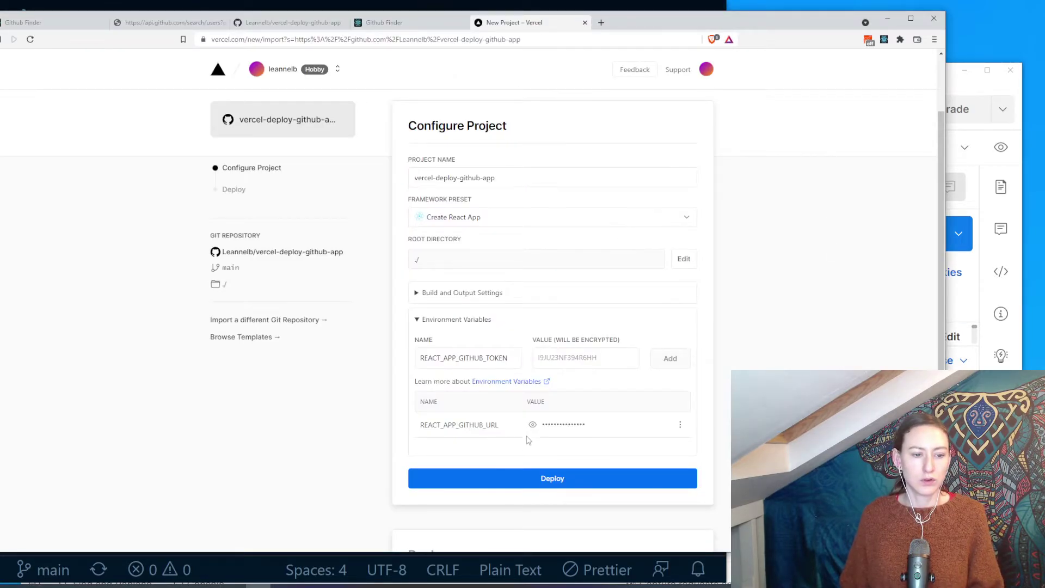
left_click(551, 355)
key("ctrl+v")
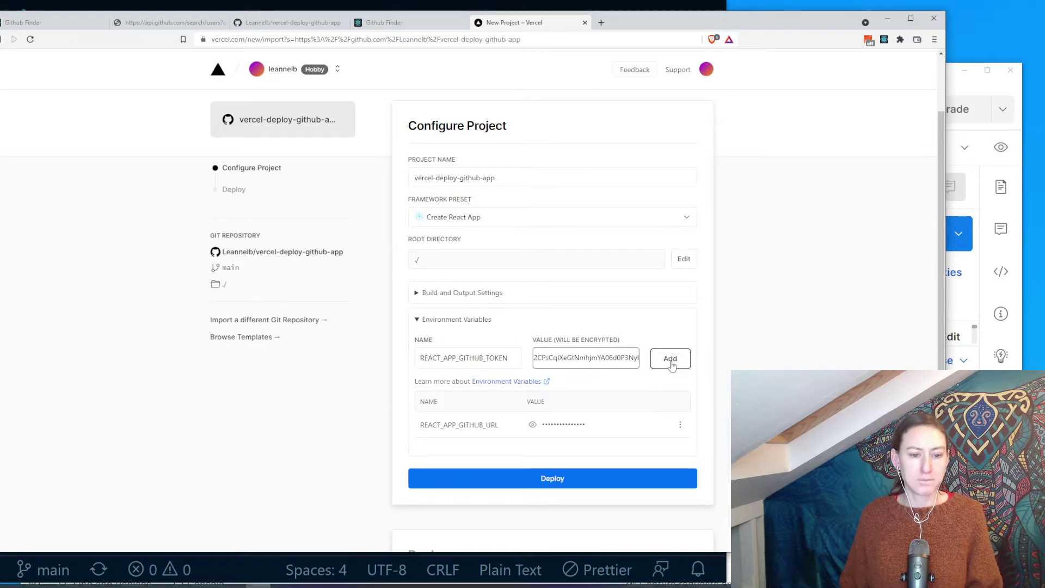
left_click(670, 358)
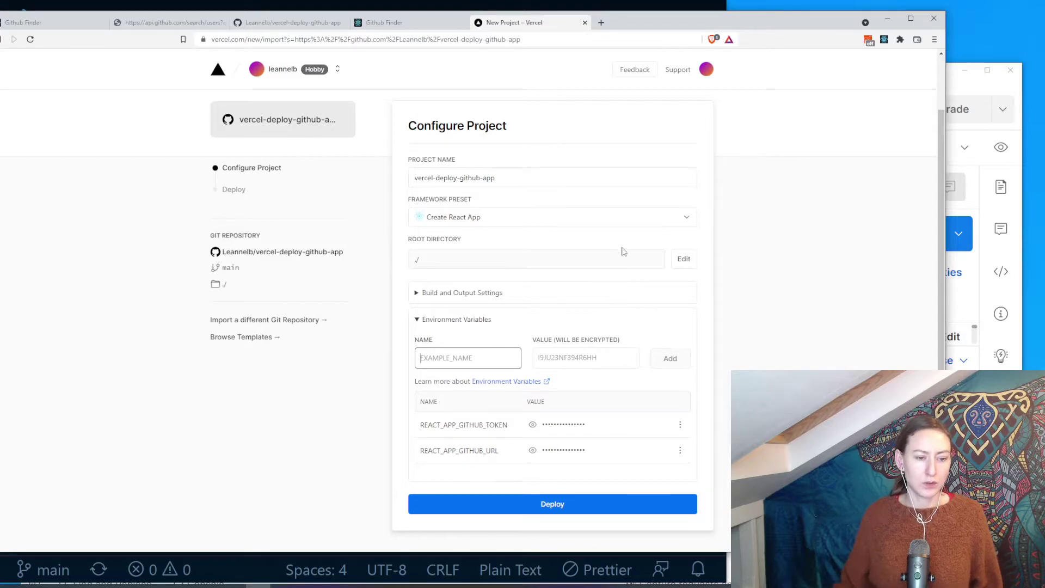
- Deploy the vercel-deploy-github-app project and visit the deployed site from its deployment details page
left_click(529, 502)
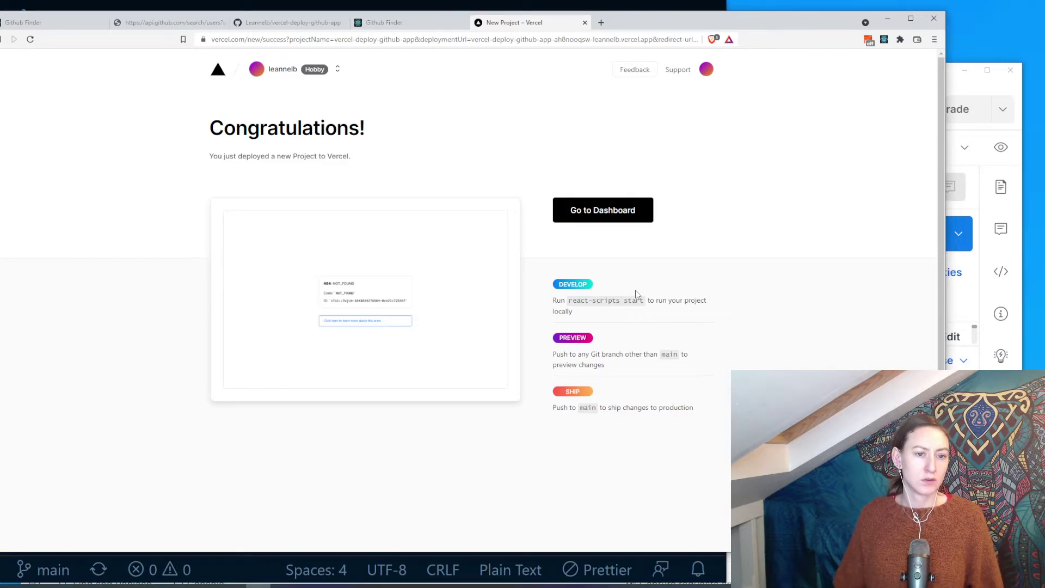
left_click(597, 219)
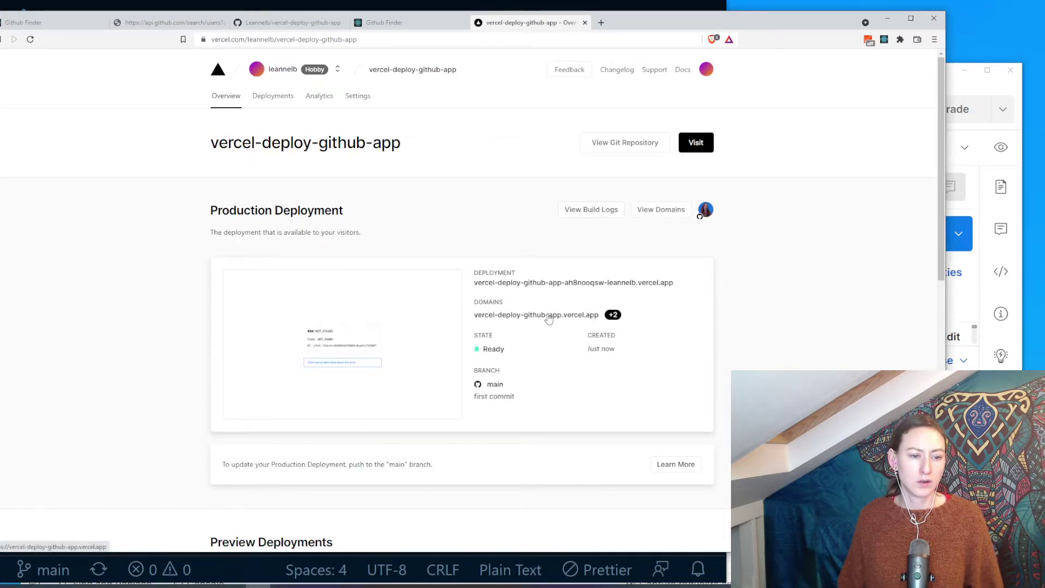
left_click(549, 287)
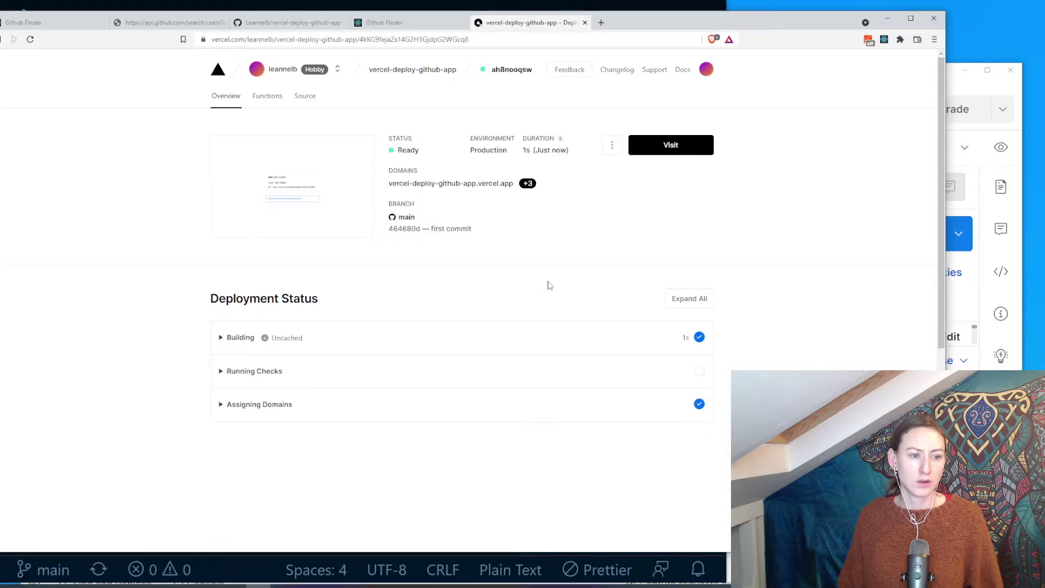
left_click(709, 143)
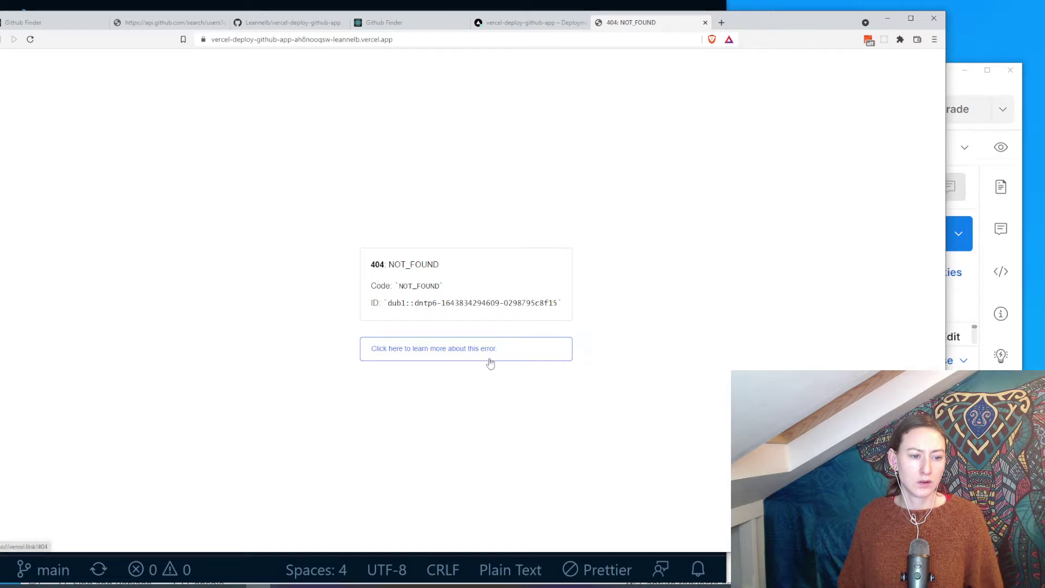
- Read Vercel's help on the 404 error, visit the deployed site again and return to the deployment details page
left_click(491, 358)
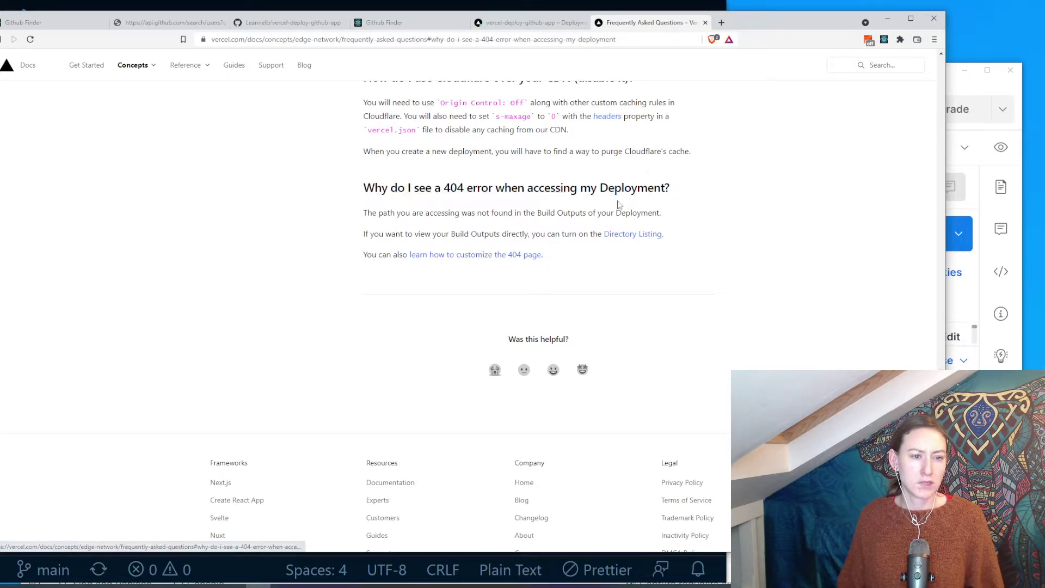
scroll(619, 205, "up", 1)
left_click(547, 22)
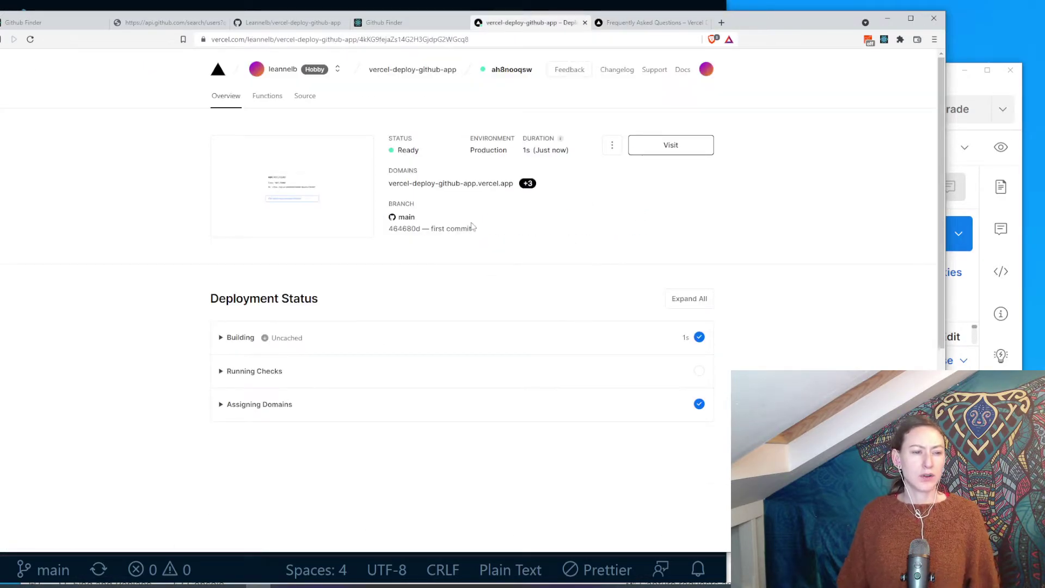
left_click(415, 39)
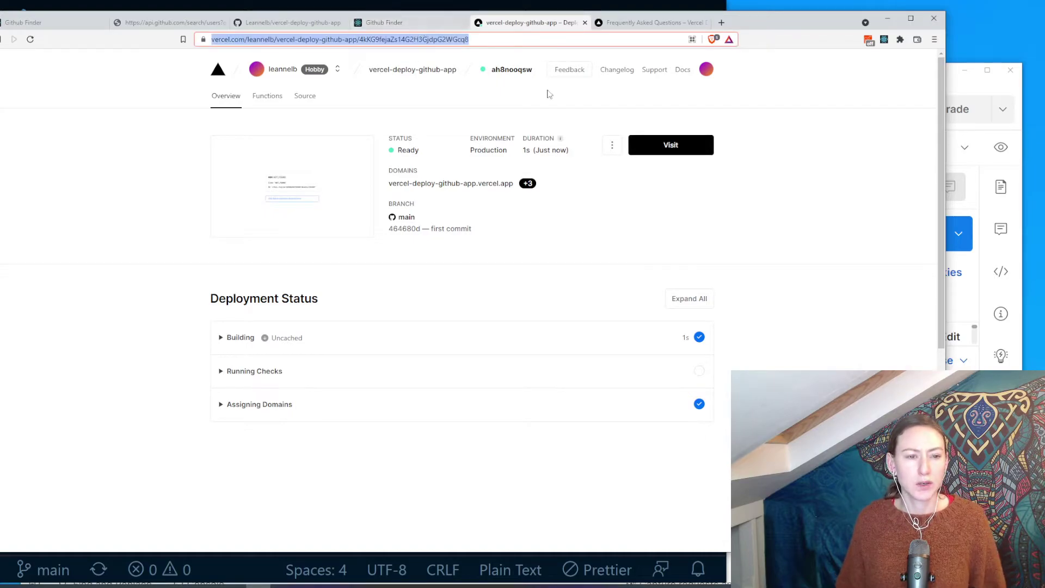
left_click(671, 145)
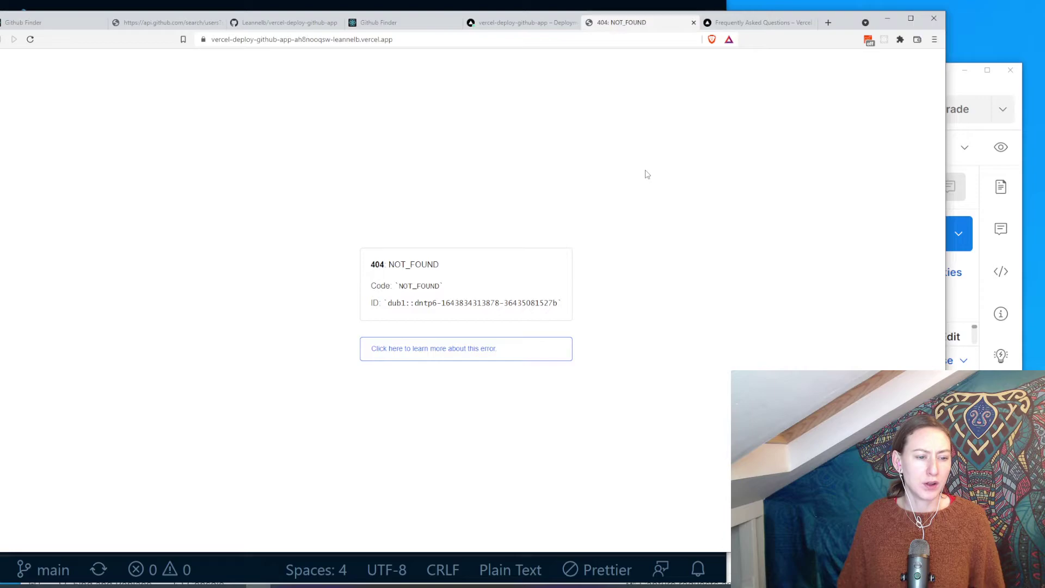
left_click(518, 25)
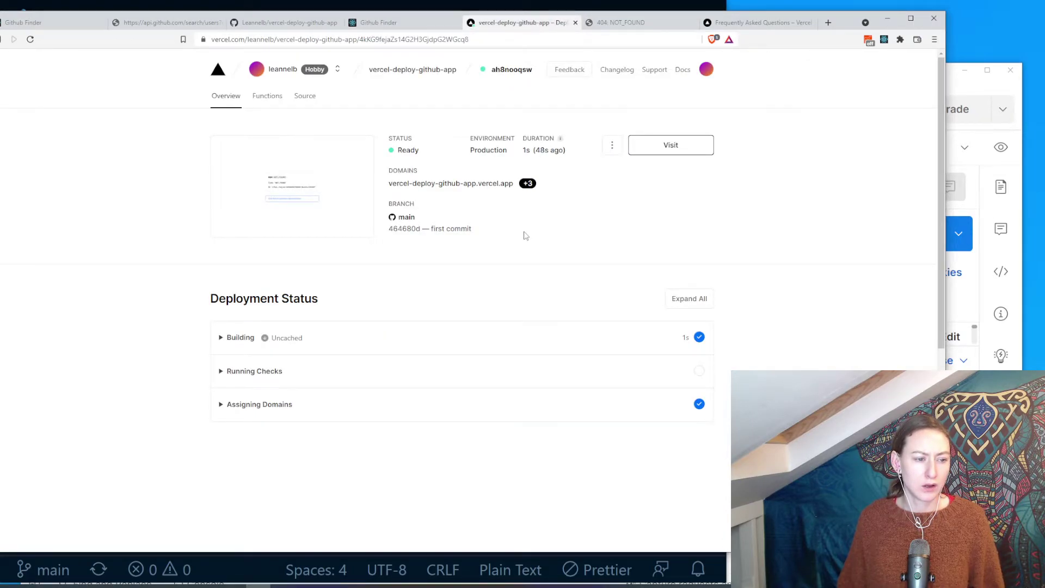
- Expand the Running Checks section of the deployment status and open the Checkly integration page
left_click(671, 379)
scroll(668, 379, "down", 3)
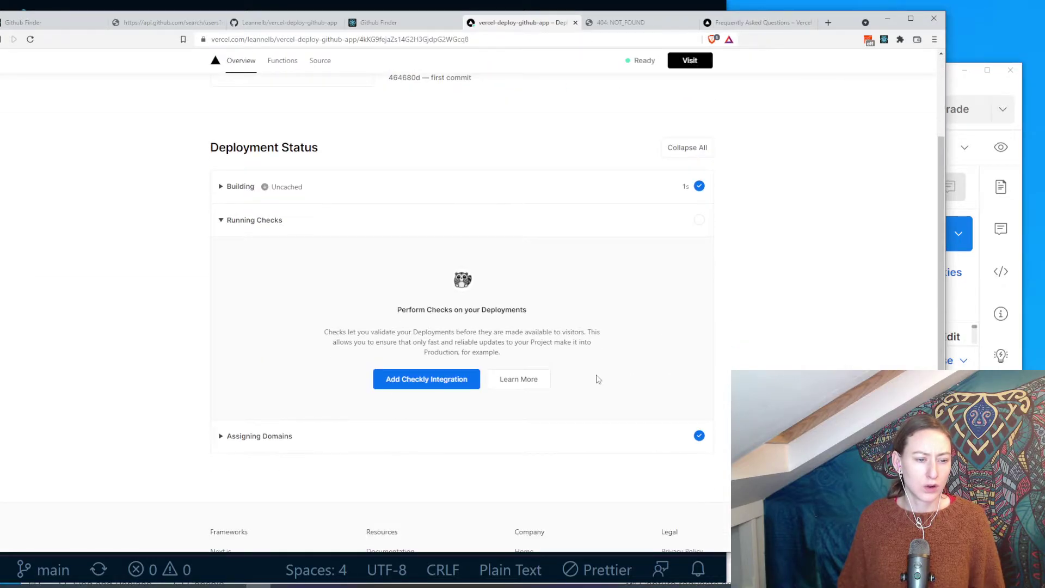
left_click(420, 380)
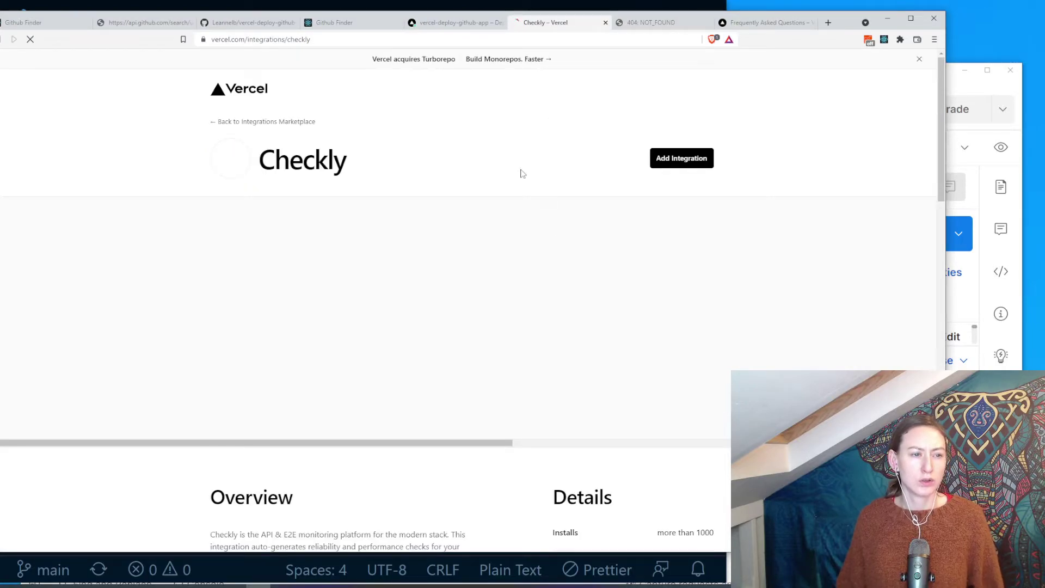
- Switch to VS Code, enlarge the terminal area and list the contents of the vercel-deploy folder with dir
left_click(387, 570)
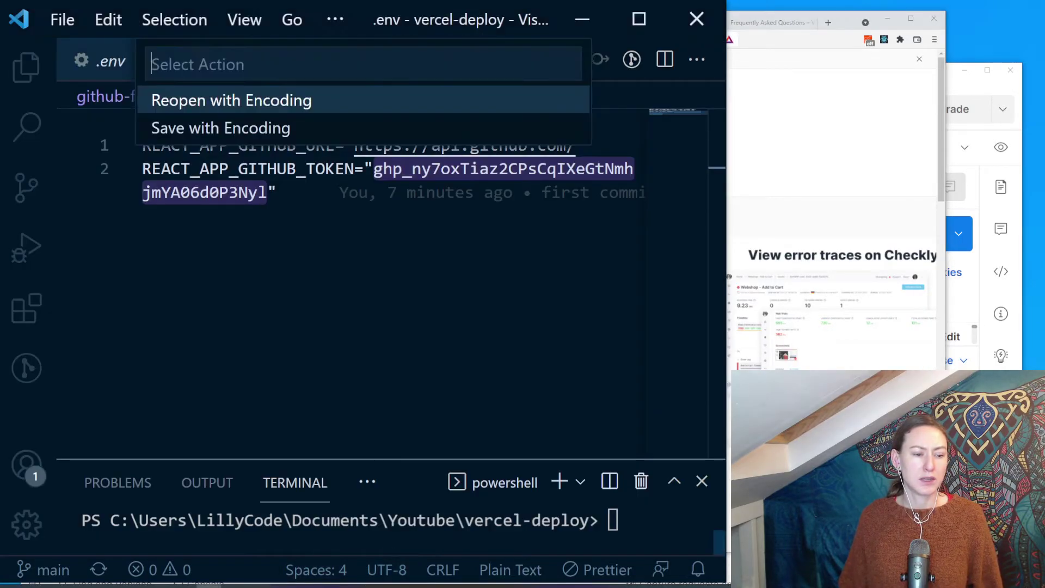
left_click_drag(458, 459, 459, 275)
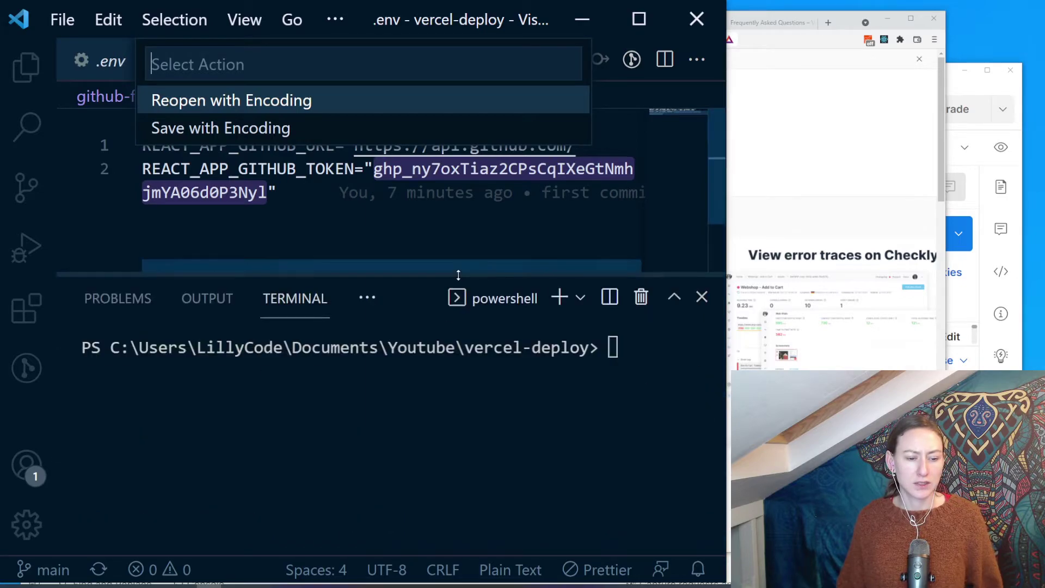
key("Escape")
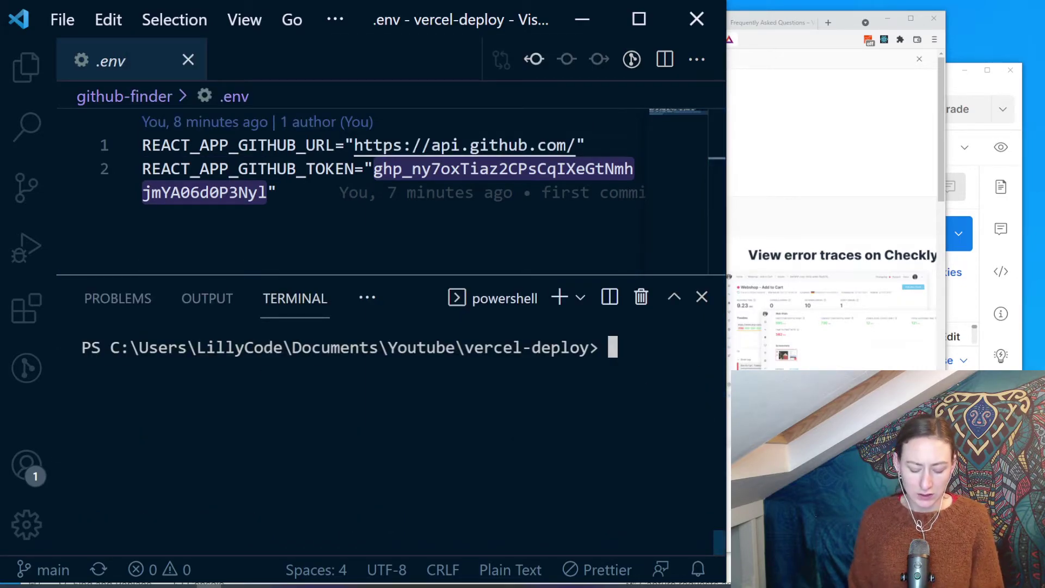
type("dir")
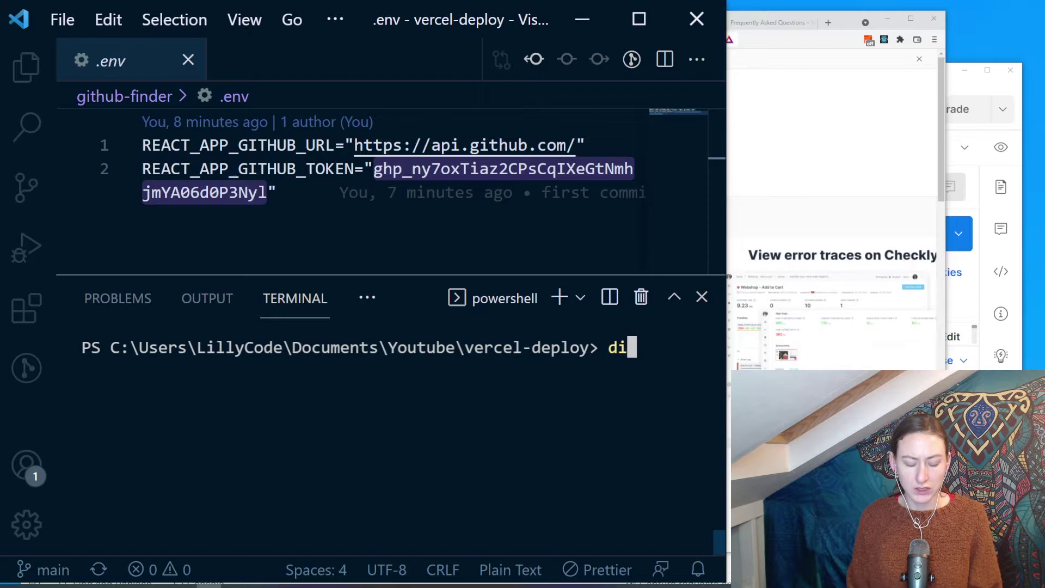
key("Return")
type("cd git")
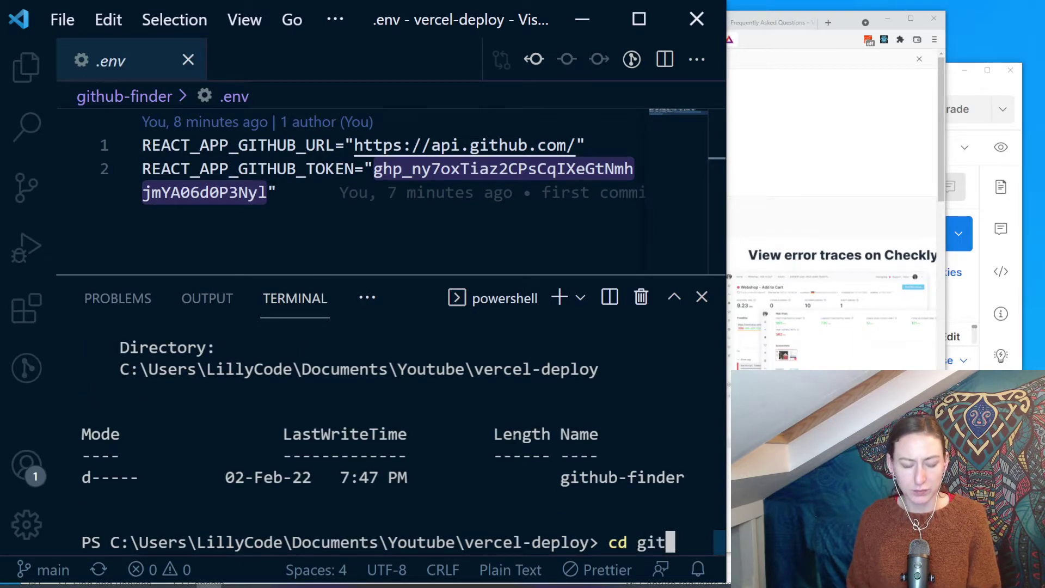
key("Tab")
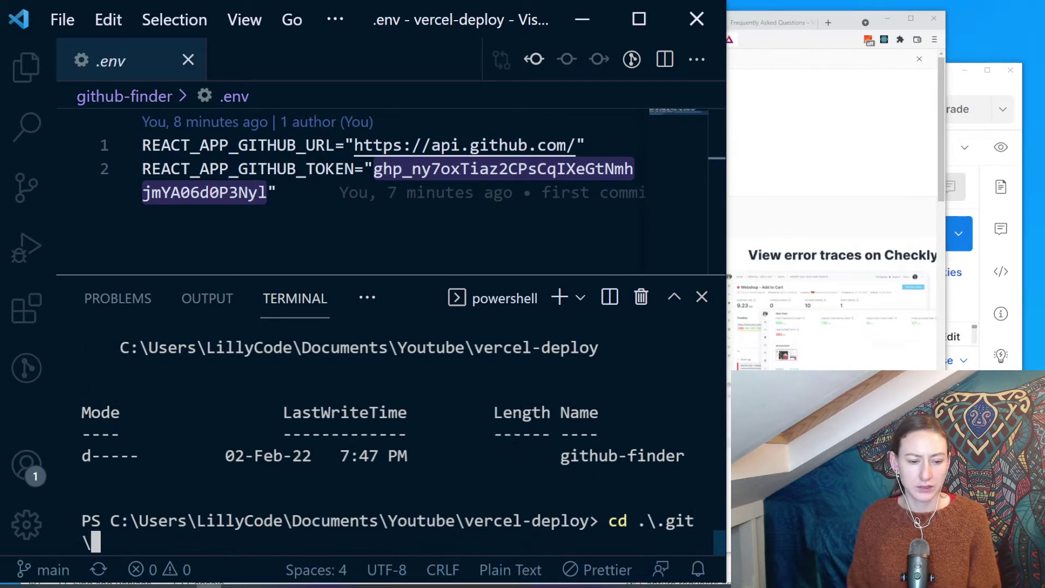
key("Return")
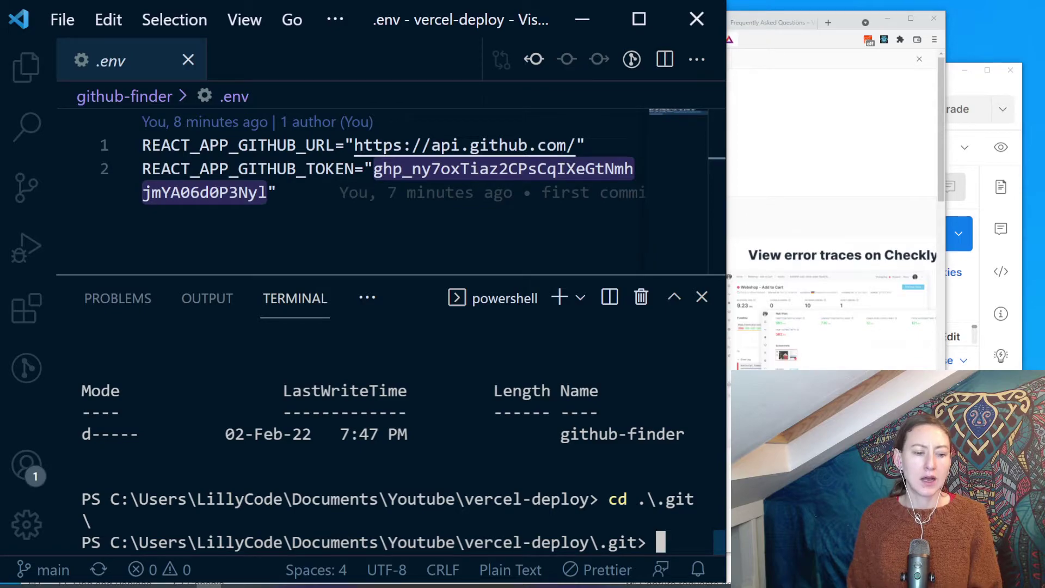
type("cd../")
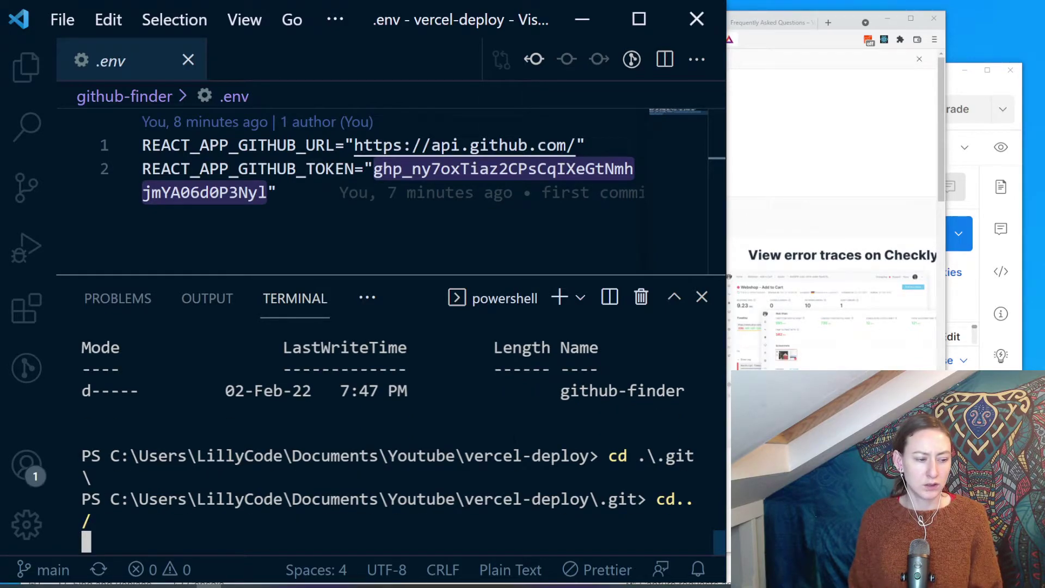
key("Return")
type("cd")
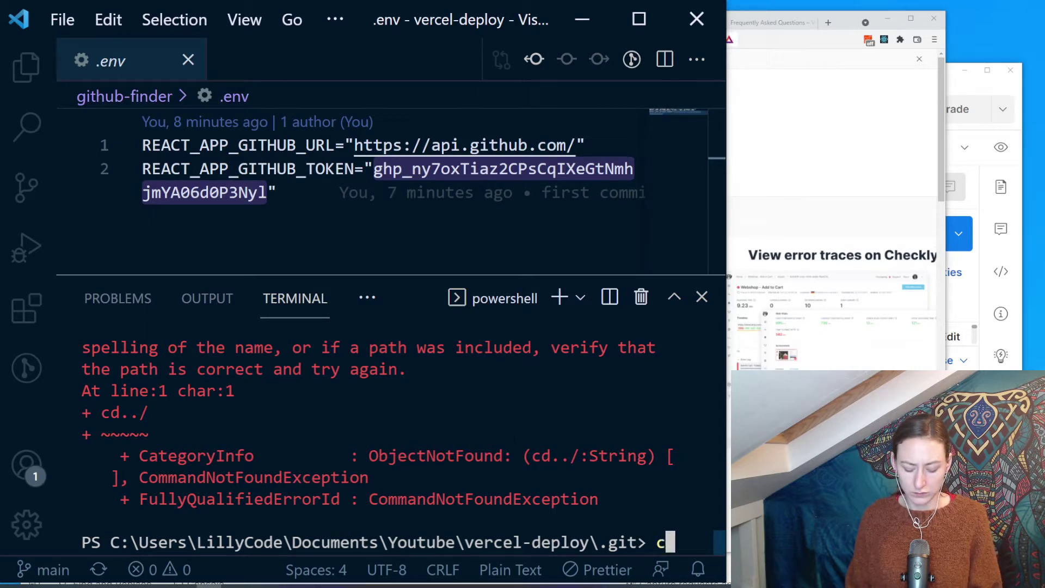
type(" ../")
key("Return")
- Change into the github-finder folder in the terminal and start the app locally with npm start
type("cd git")
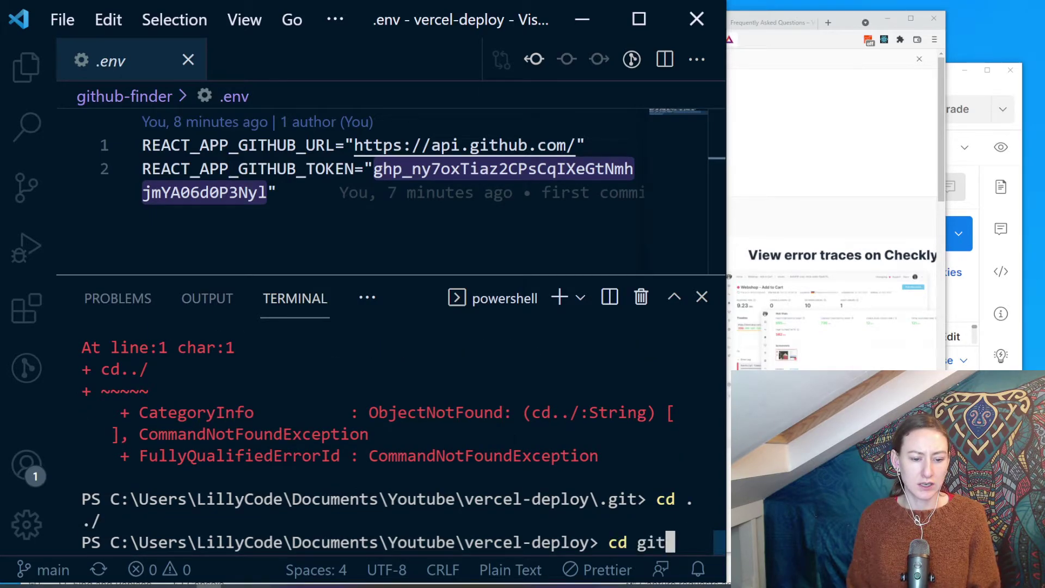
key("Tab")
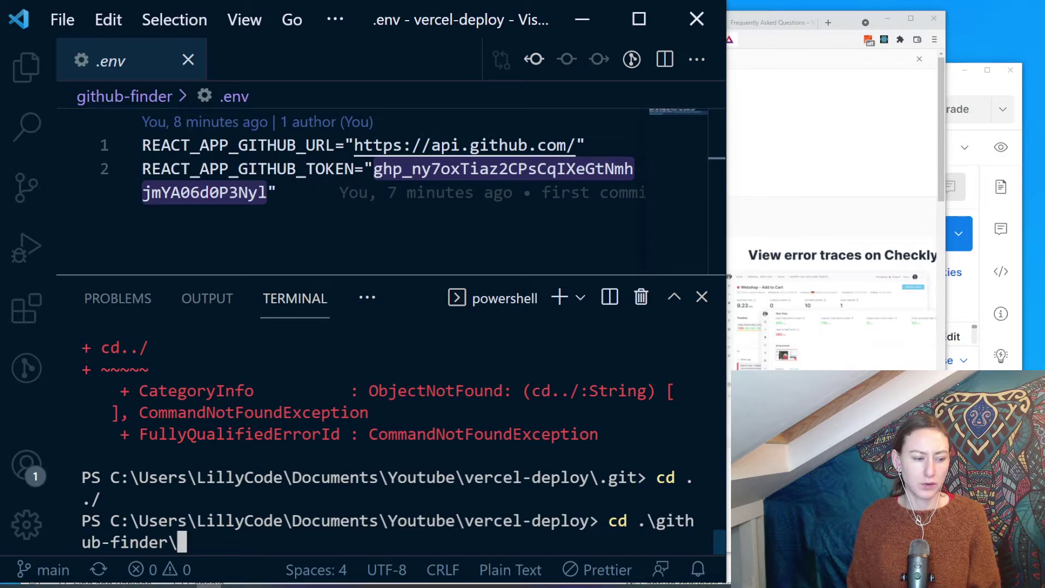
key("Return")
type("npm start")
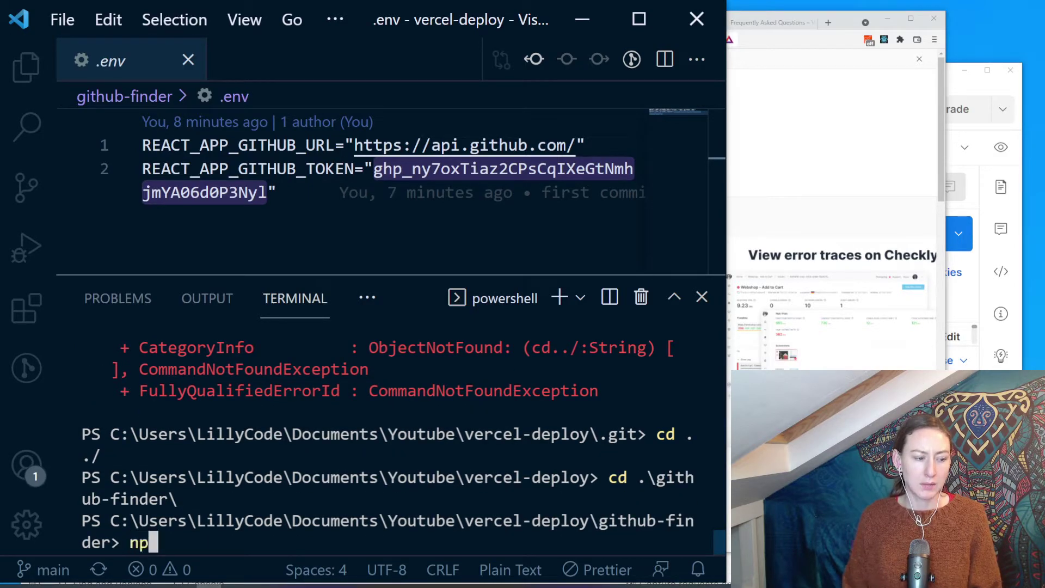
key("Return")
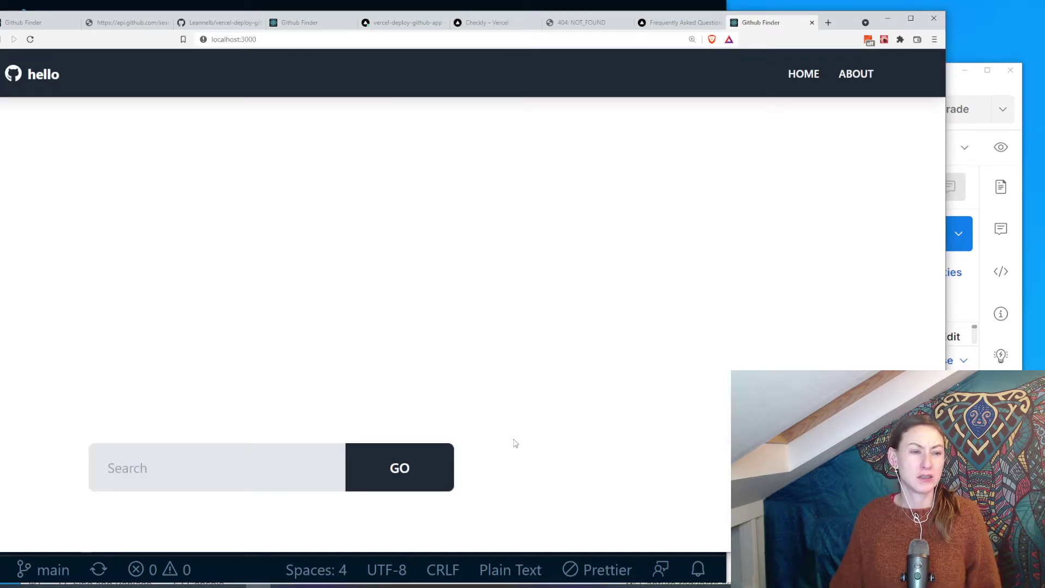
- Switch to the browser's Checkly integration page and read its overview, setup instructions and description of what the integration does
left_click(469, 24)
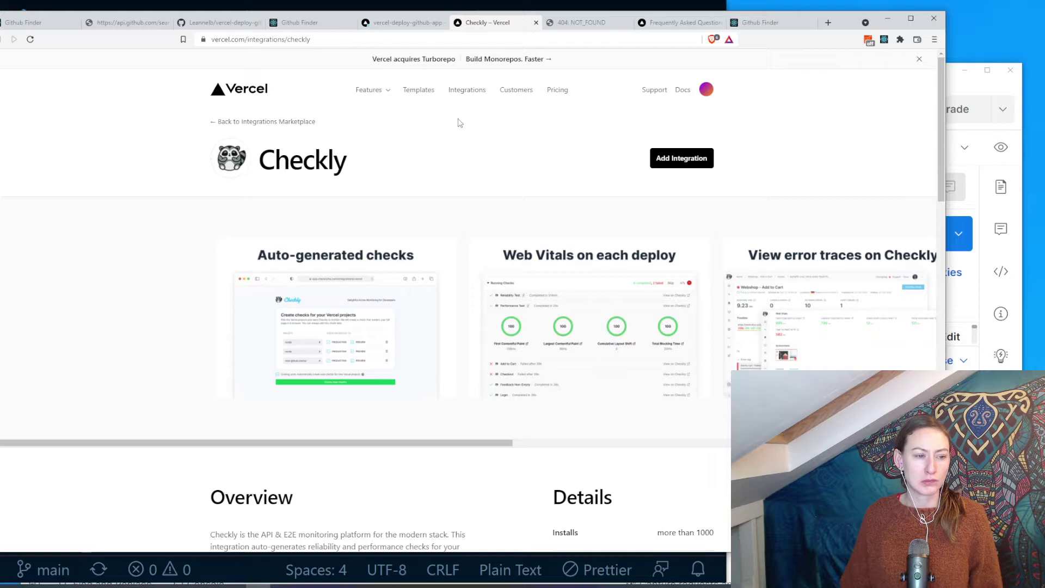
scroll(459, 124, "down", 5)
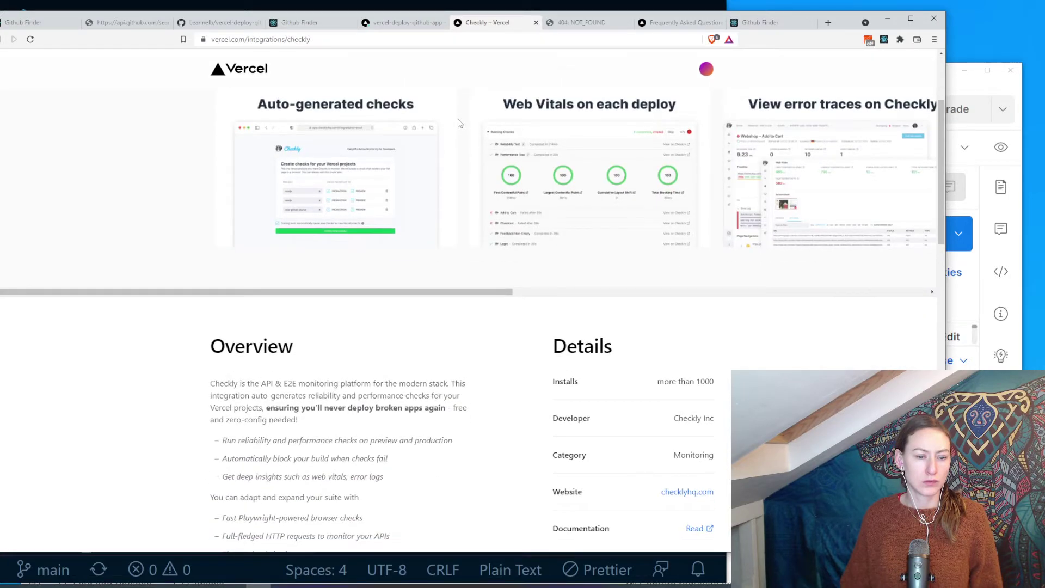
scroll(458, 123, "down", 3)
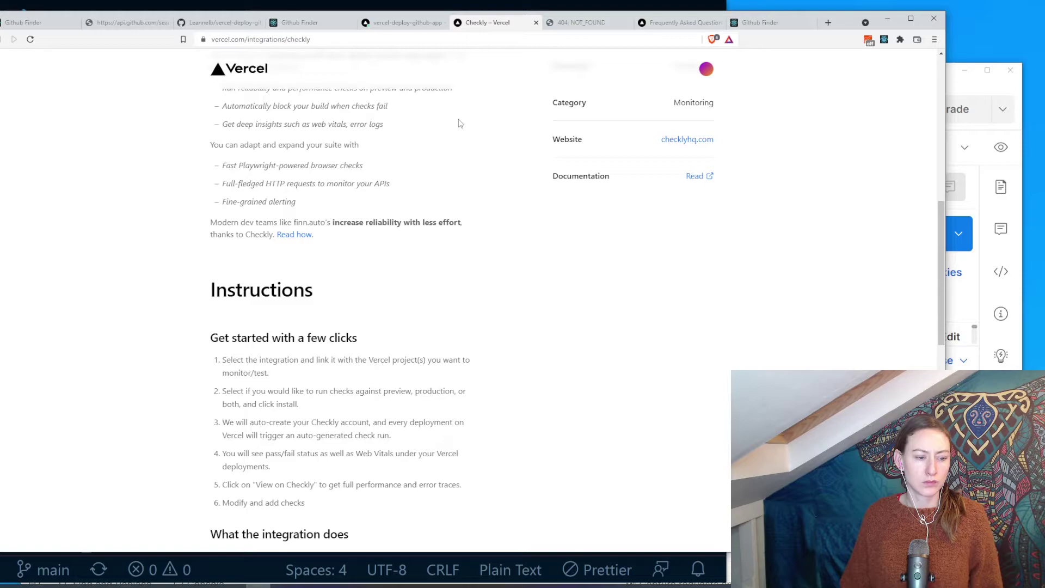
scroll(459, 123, "down", 2)
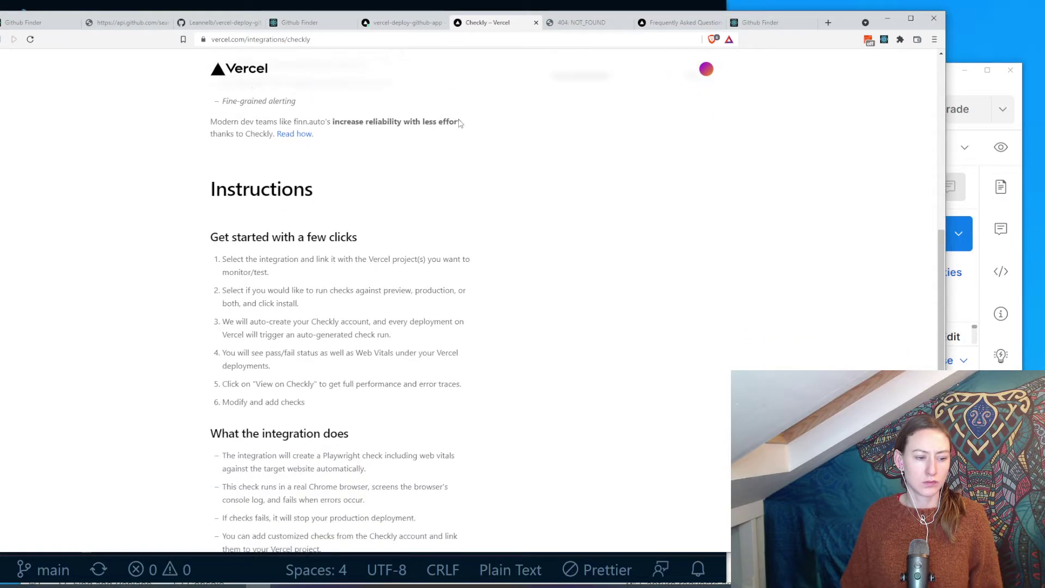
scroll(458, 120, "down", 4)
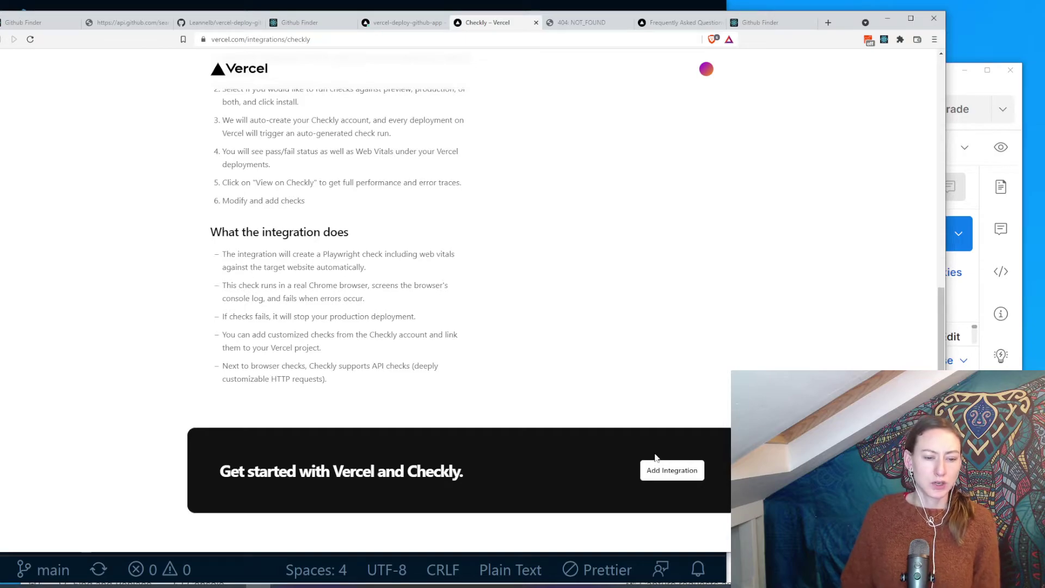
scroll(656, 452, "up", 15)
scroll(651, 429, "down", 15)
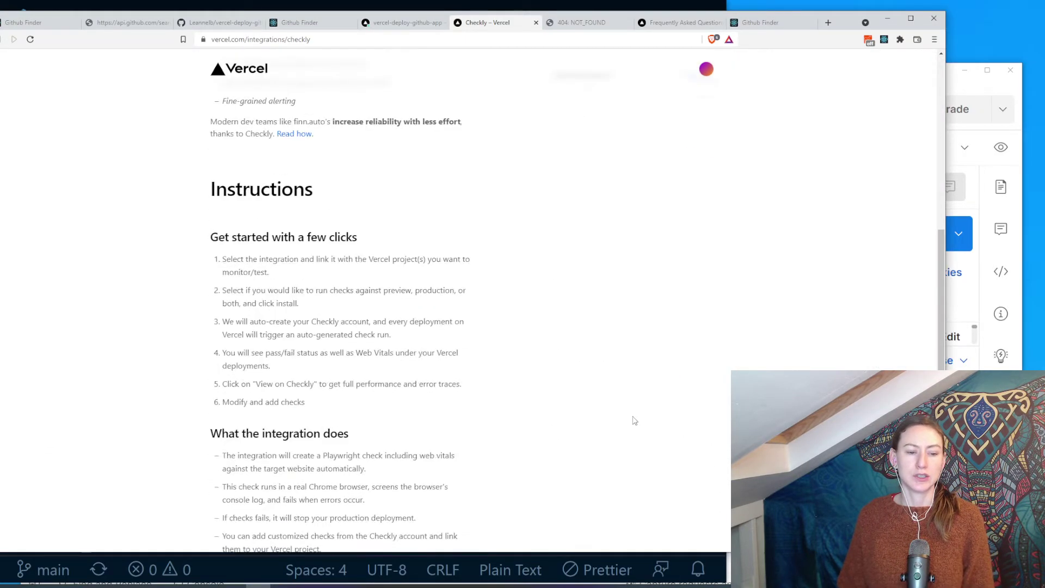
- Add the Checkly integration to the personal Vercel account for All Projects
left_click(662, 371)
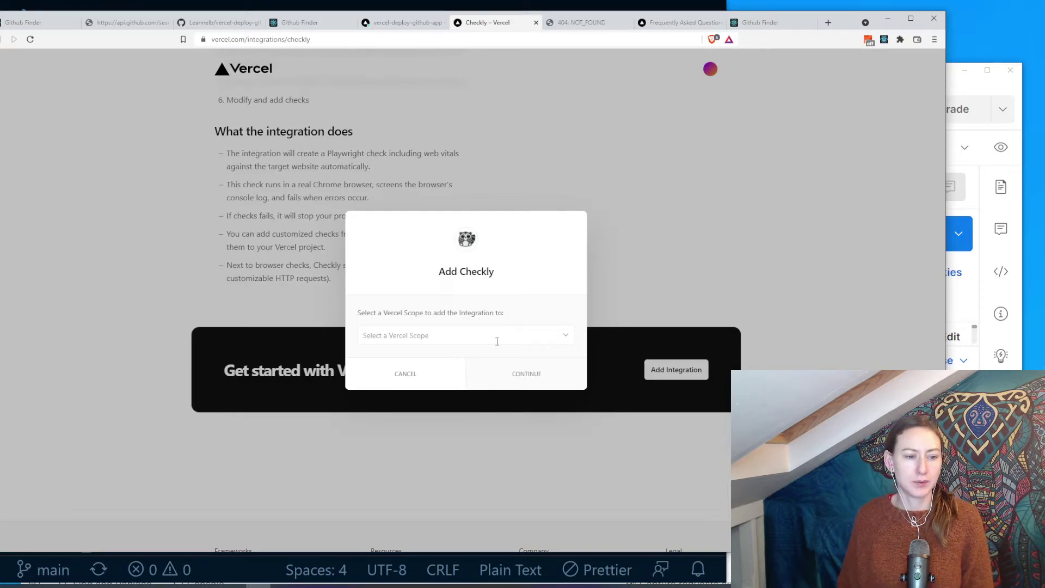
left_click(479, 335)
left_click(484, 373)
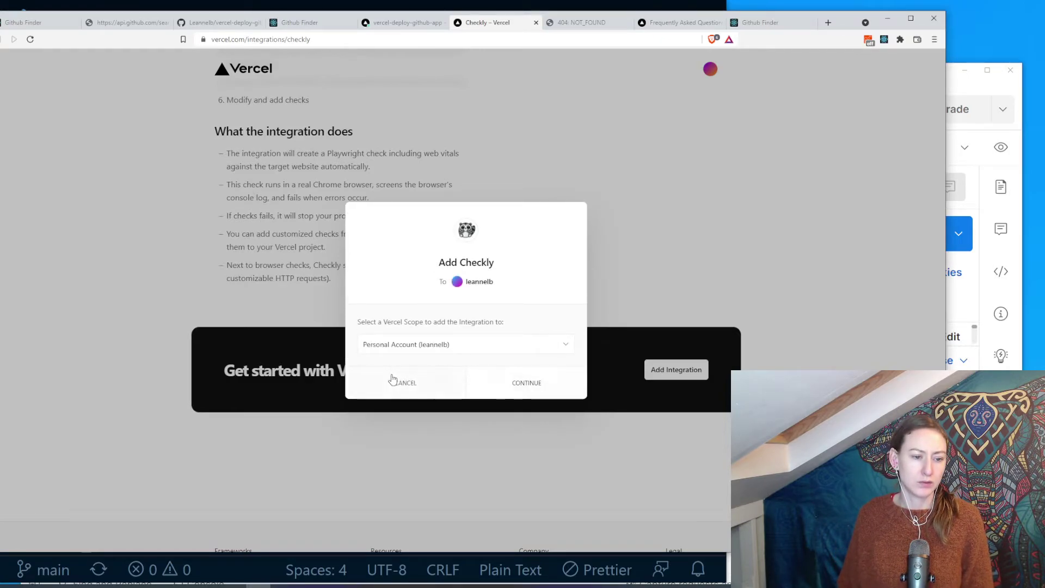
left_click(538, 390)
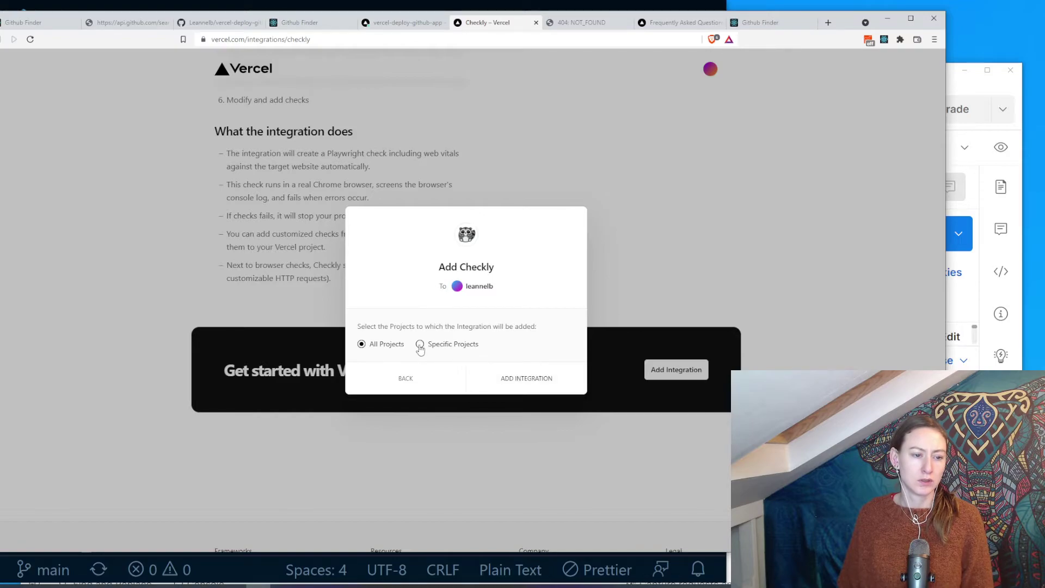
left_click(524, 382)
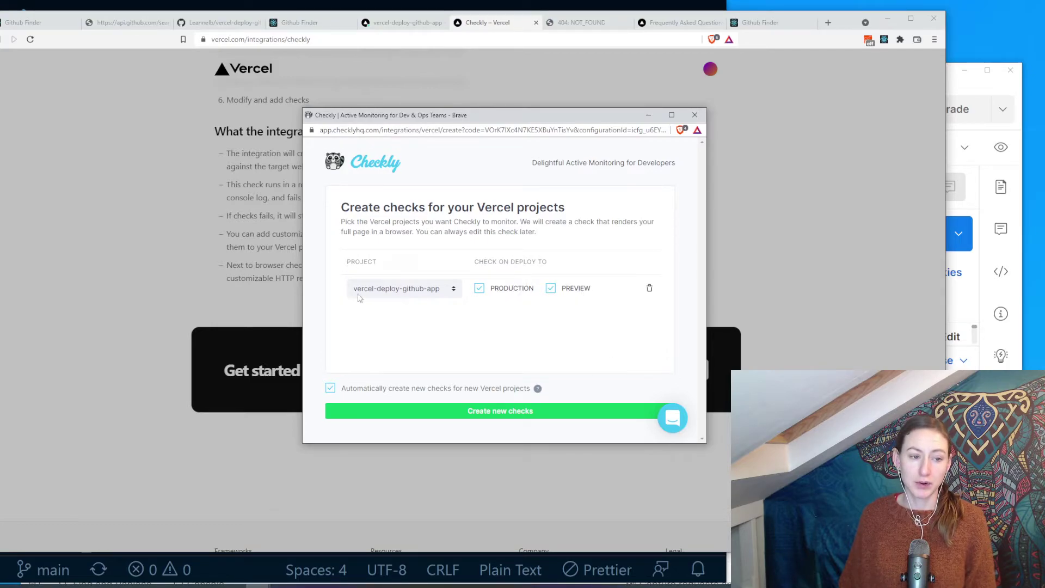
- Create Checkly checks for vercel-deploy-github-app on production and preview deploys, then return to Vercel
left_click(417, 293)
left_click(420, 294)
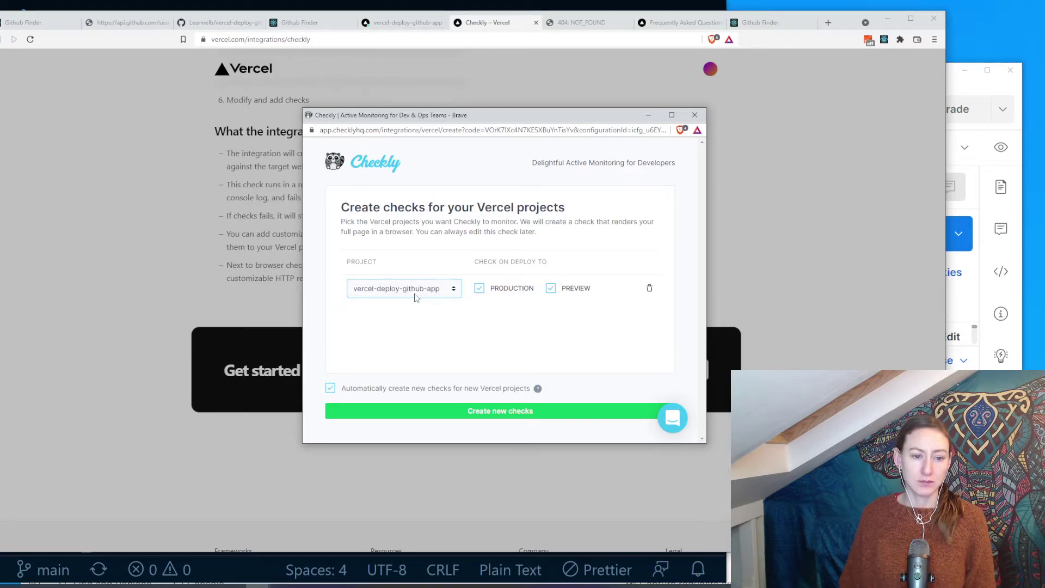
left_click(481, 412)
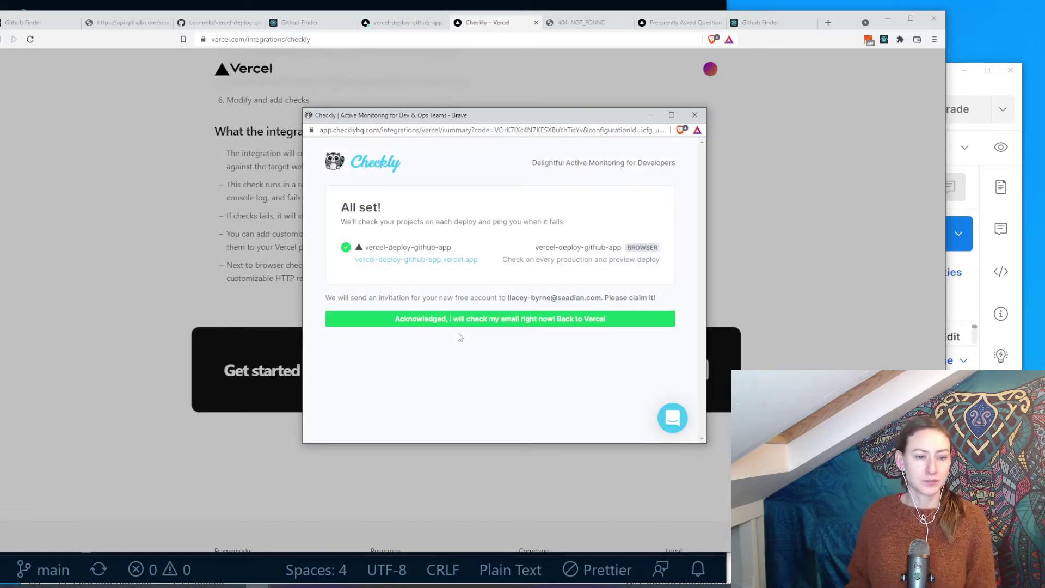
left_click(492, 321)
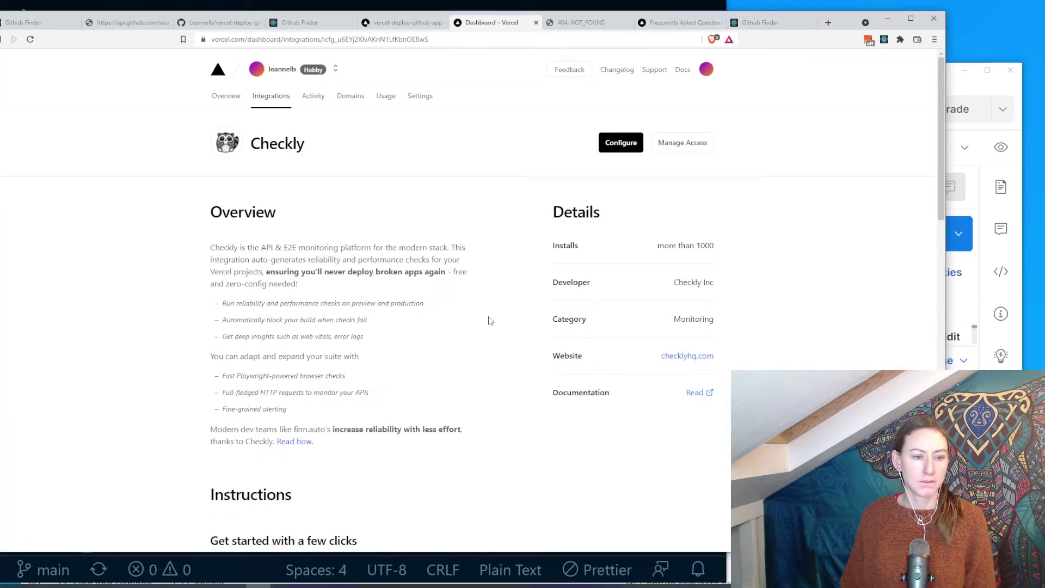
- Open the vercel-deploy-github-app project overview, consult the documentation on updating the production deployment and return to the overview
left_click(217, 101)
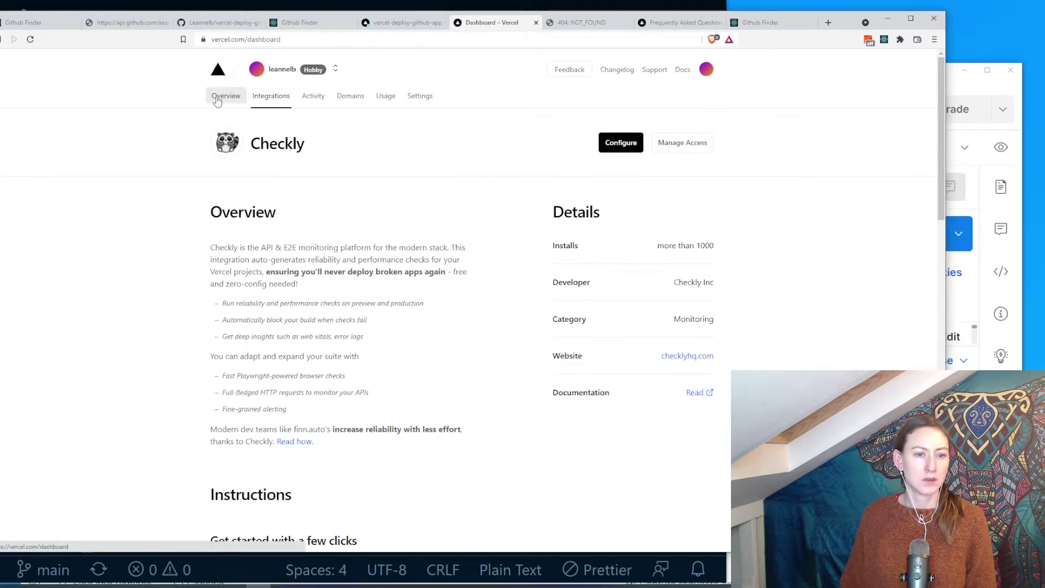
left_click(291, 185)
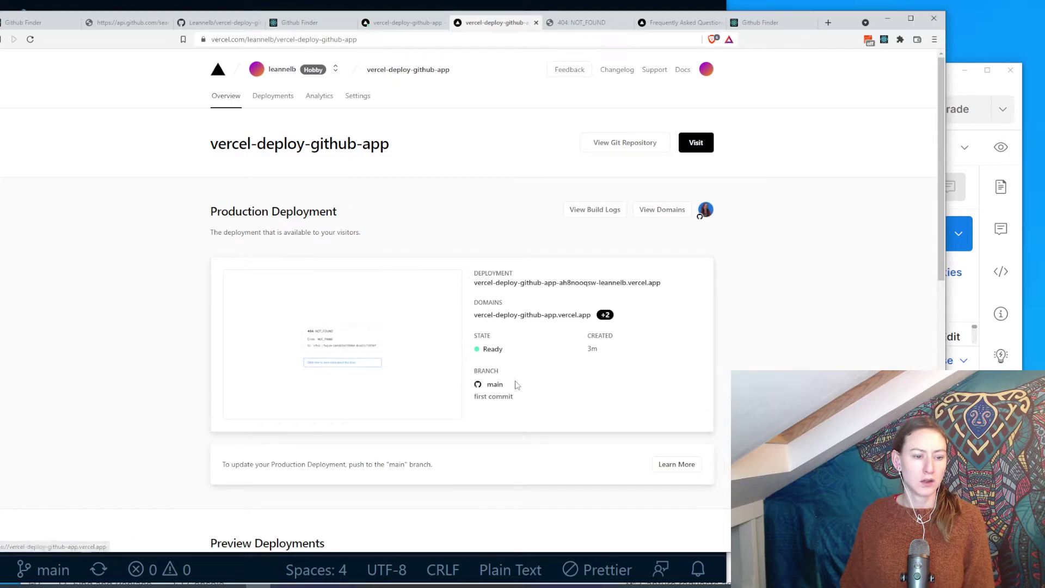
scroll(513, 390, "down", 2)
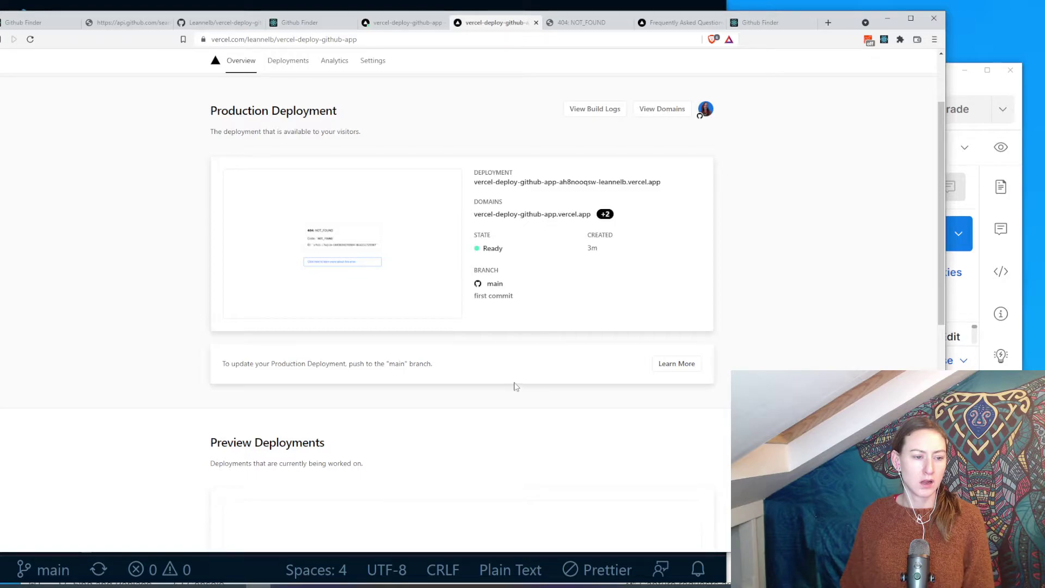
left_click(689, 368)
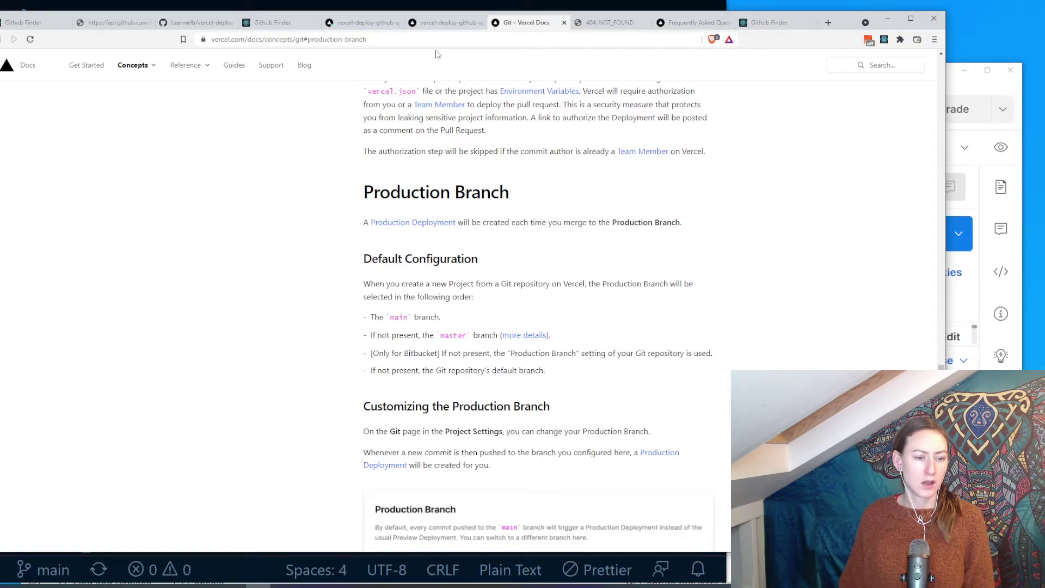
left_click(426, 25)
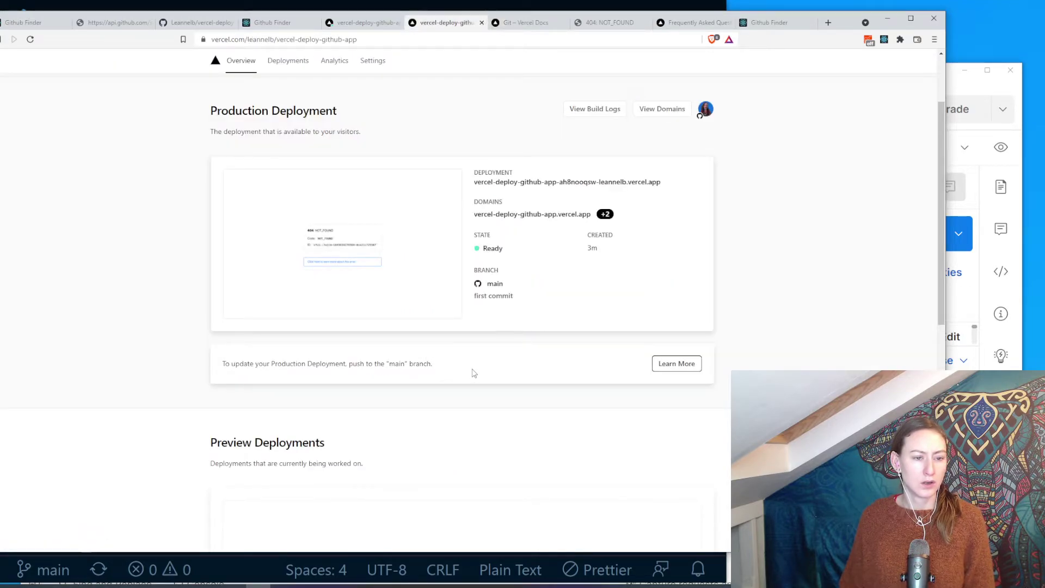
- Switch to VS Code, check the terminal output, hide the terminal and close the .env file
left_click(357, 581)
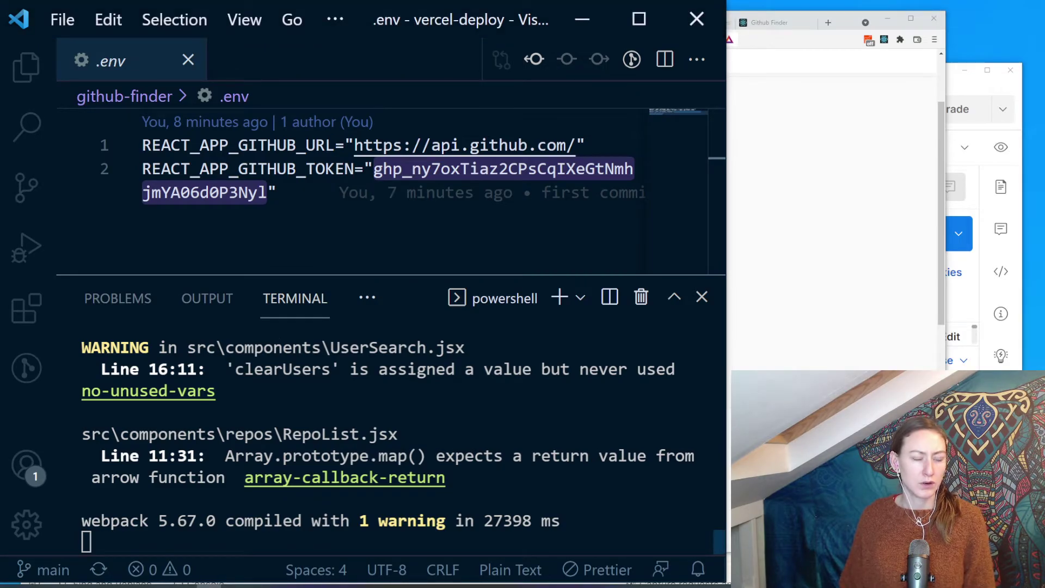
scroll(370, 337, "up", 2)
left_click_drag(398, 274, 398, 550)
left_click(188, 60)
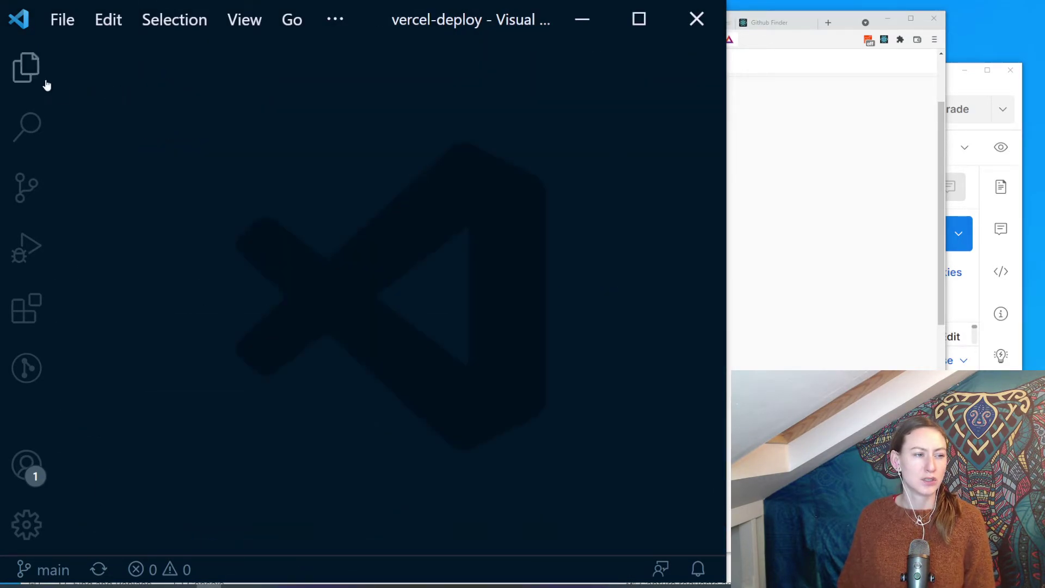
- Open UserSearch.jsx from github-finder's src/components folder and collapse the file explorer
left_click(32, 74)
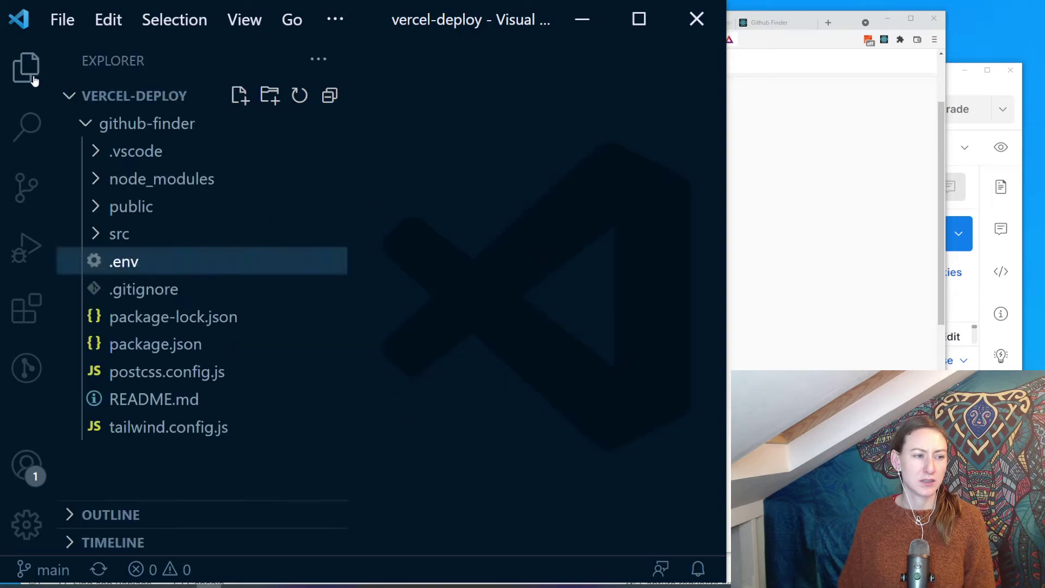
left_click(116, 235)
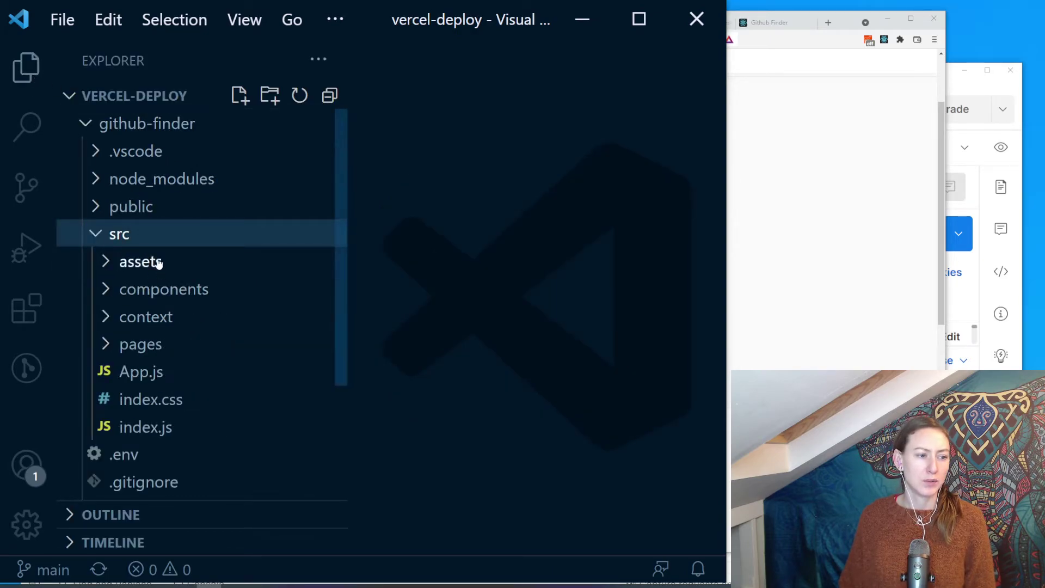
left_click(164, 298)
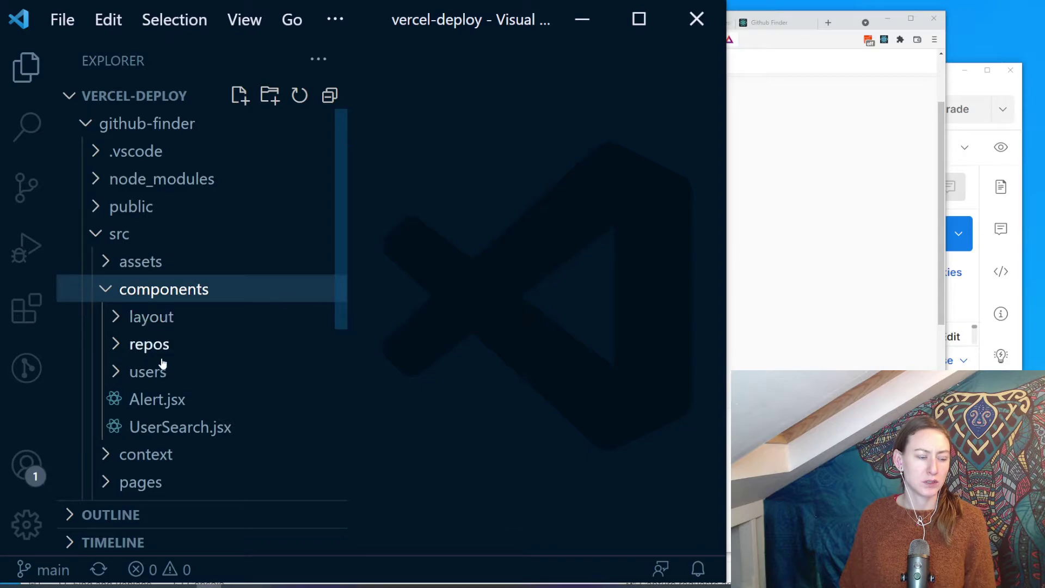
left_click(157, 430)
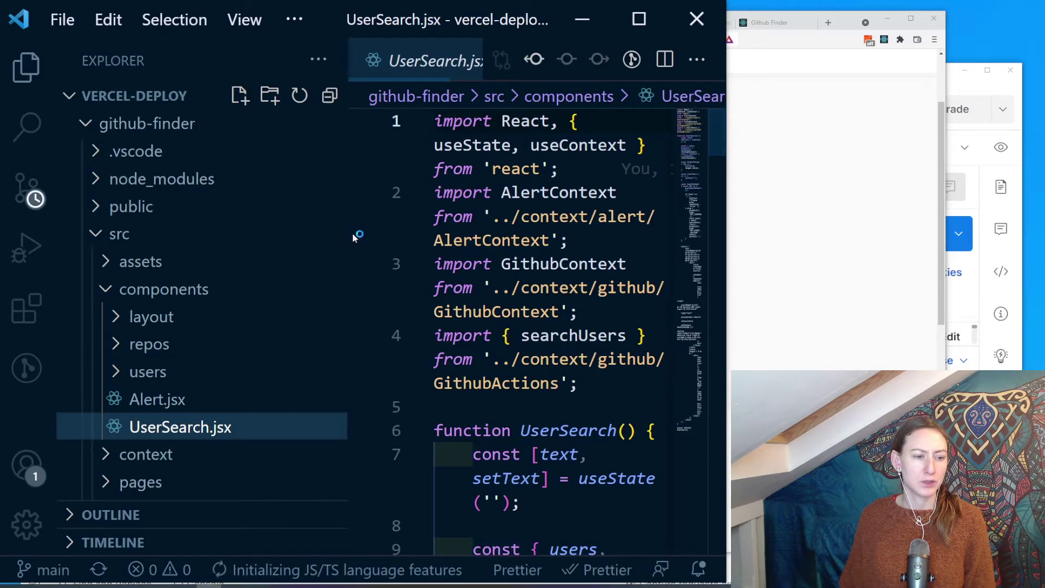
left_click_drag(348, 207, 3, 207)
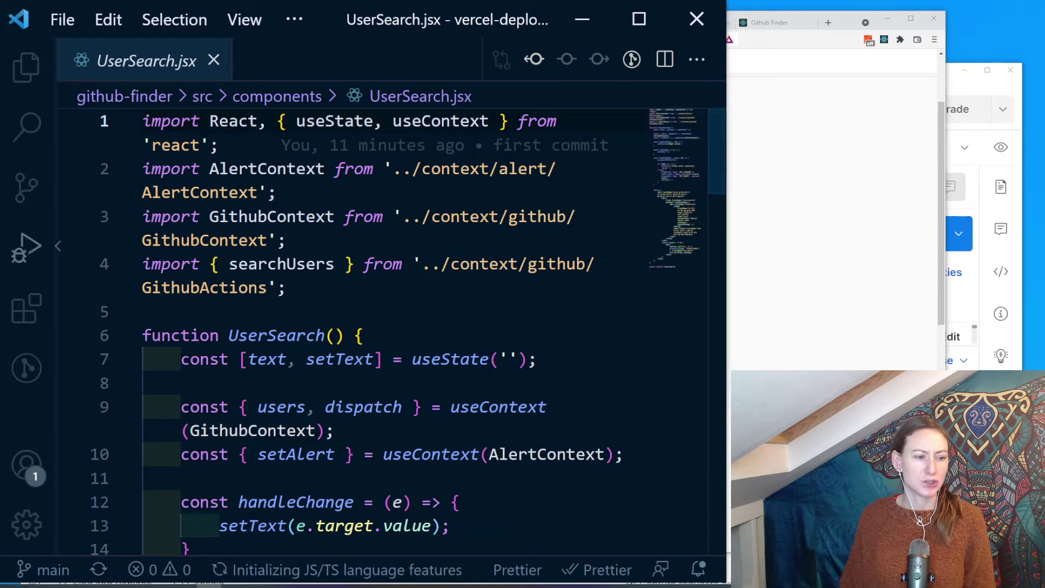
- Widen the VS Code window and review the UserSearch component's handlers and returned markup
scroll(381, 327, "down", 10)
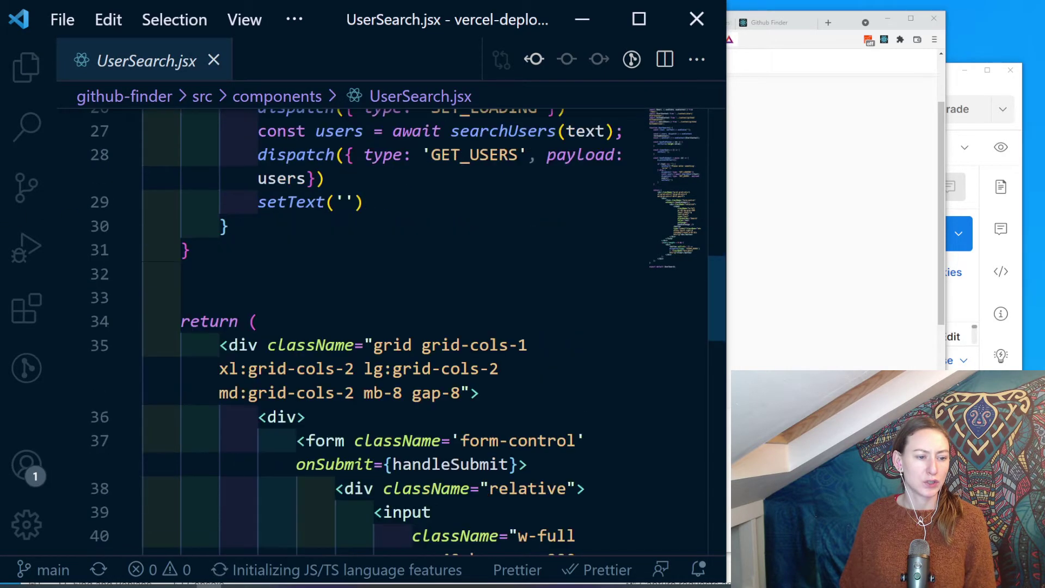
key("super+Up")
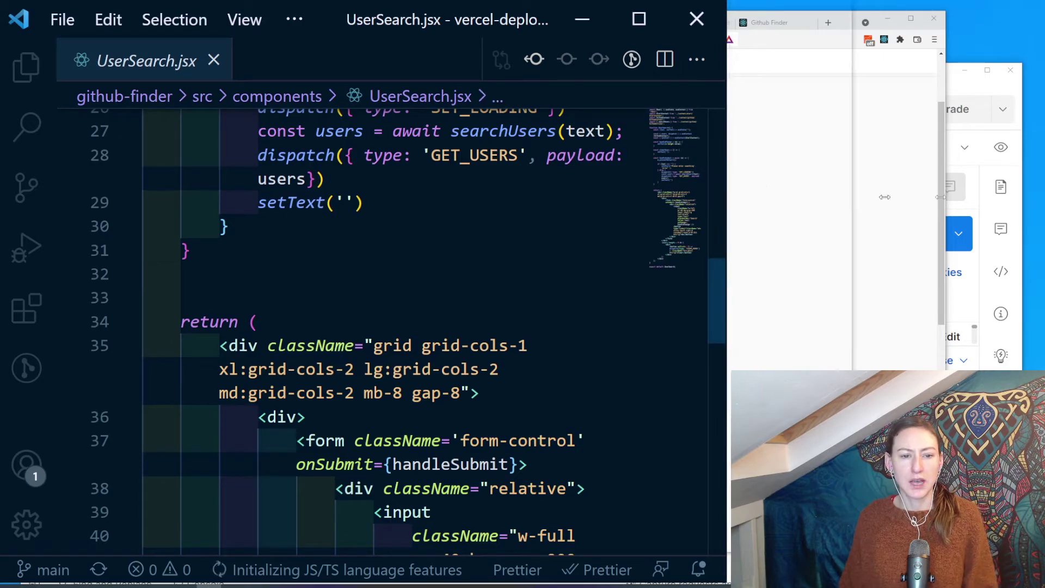
scroll(381, 327, "down", 6)
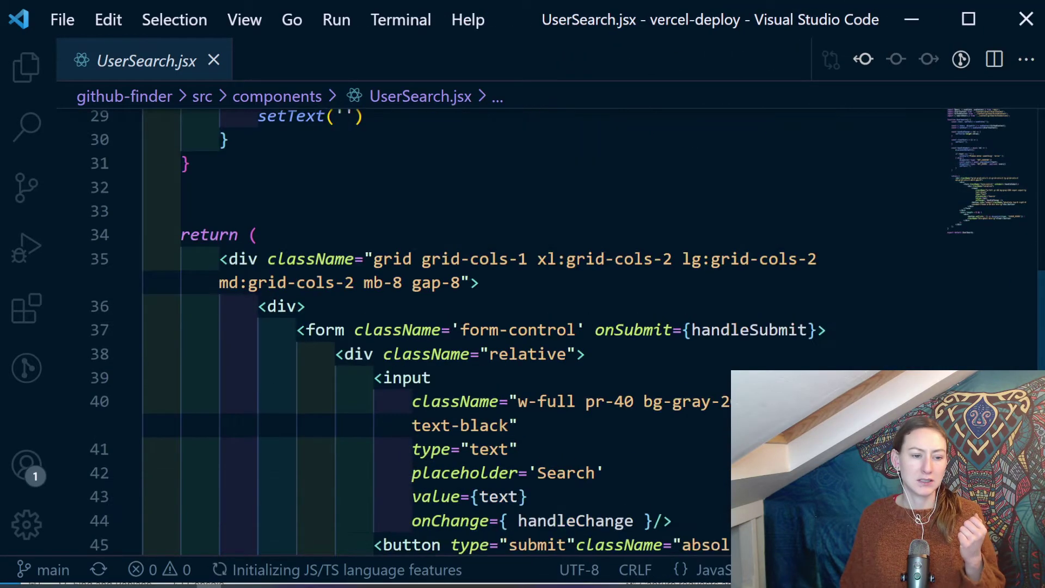
scroll(381, 326, "up", 15)
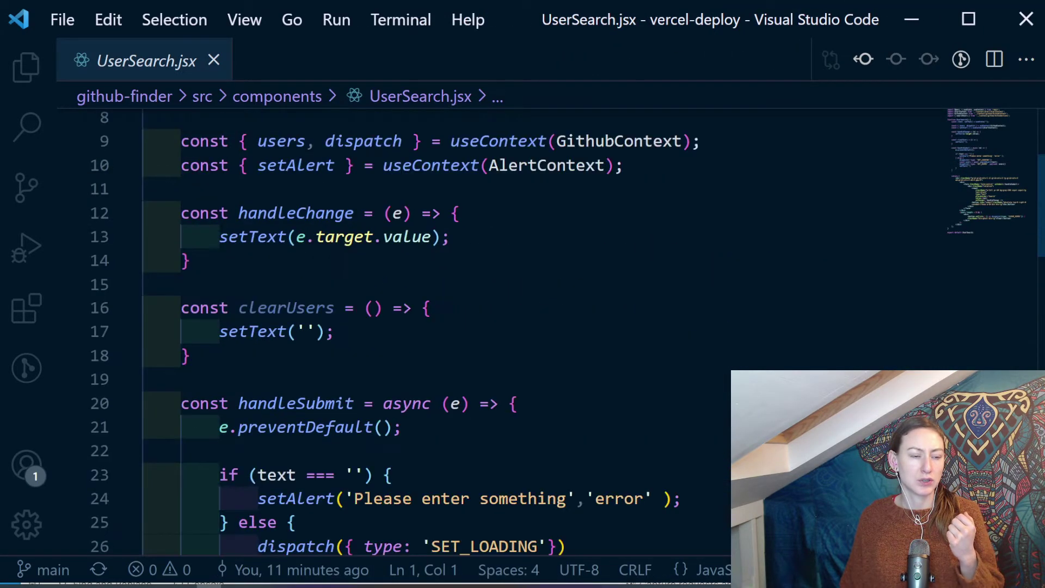
- Show the file explorer again, open Alert.jsx from the components folder and look through the remaining project files
left_click(27, 66)
left_click(167, 403)
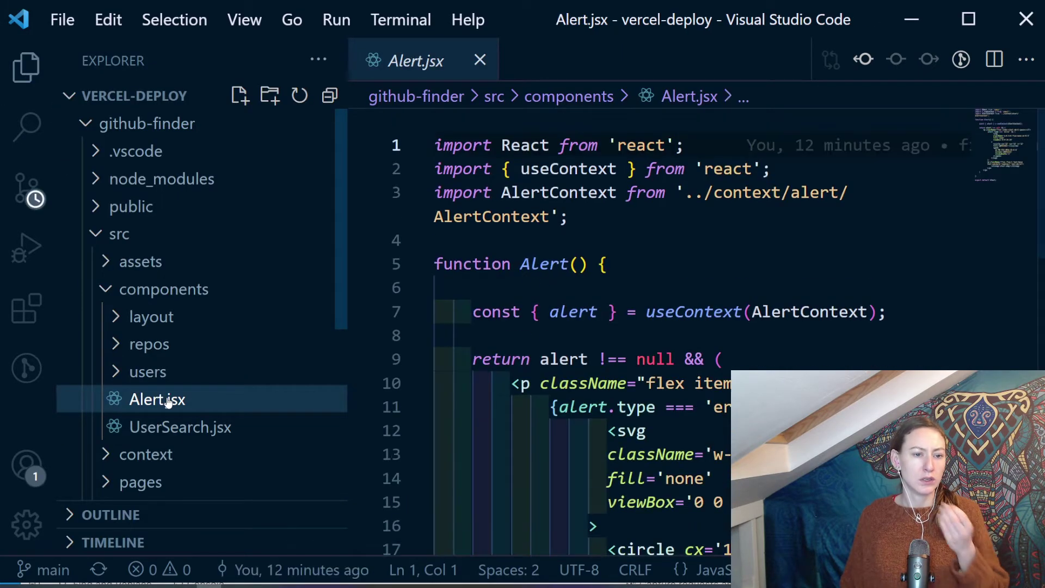
scroll(163, 441, "down", 3)
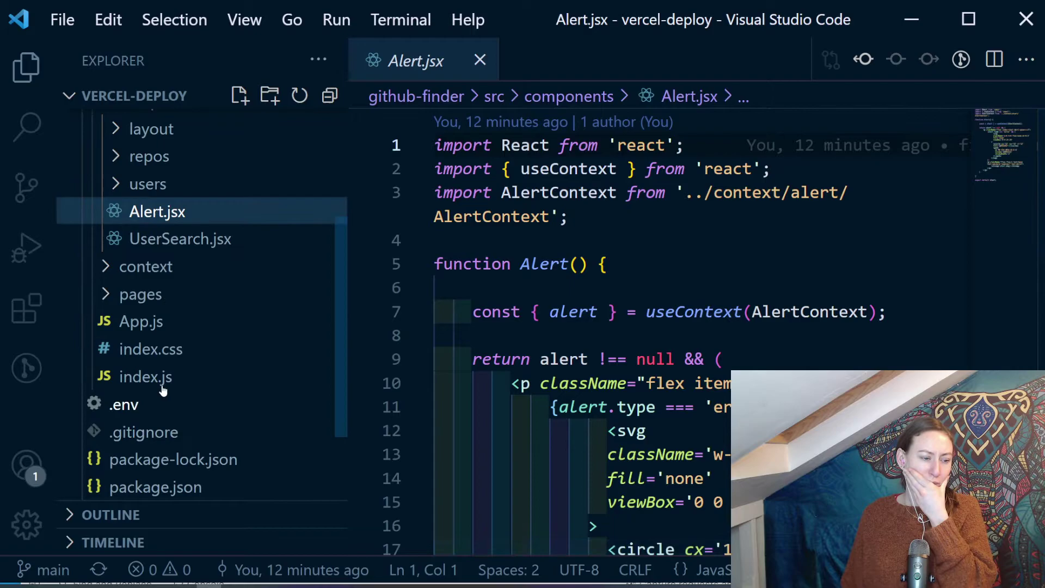
- Look through the components in the src/pages folder, then open User.jsx and review its code to the end
left_click(143, 296)
left_click(153, 327)
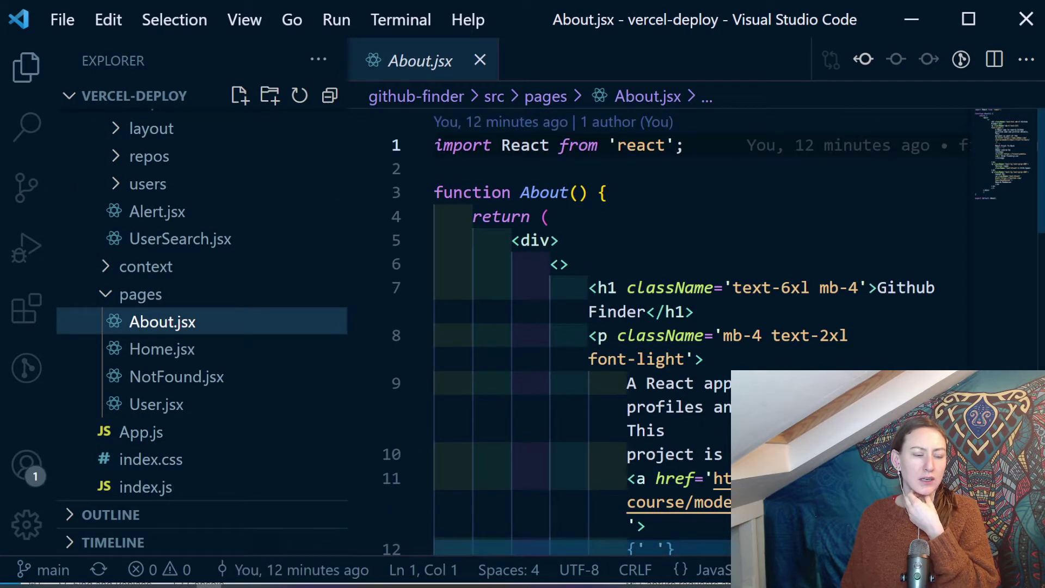
left_click(187, 350)
left_click(185, 377)
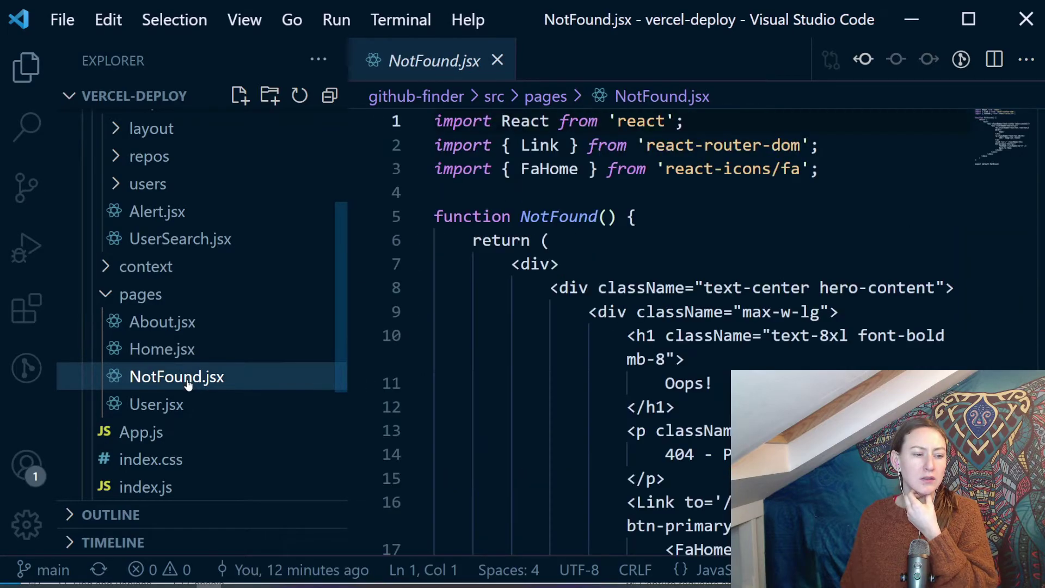
left_click(168, 406)
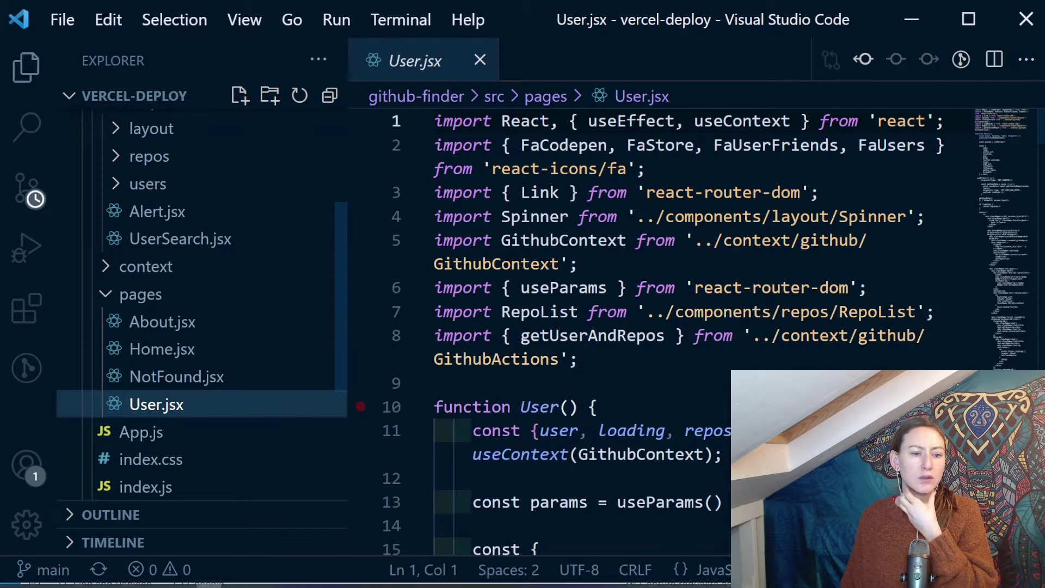
scroll(496, 395, "down", 12)
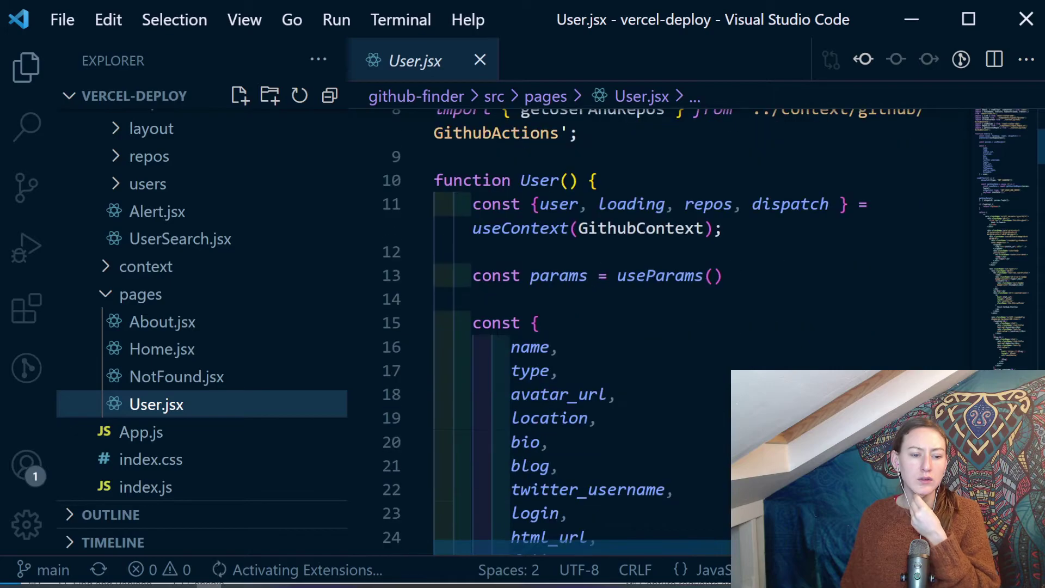
scroll(558, 415, "down", 13)
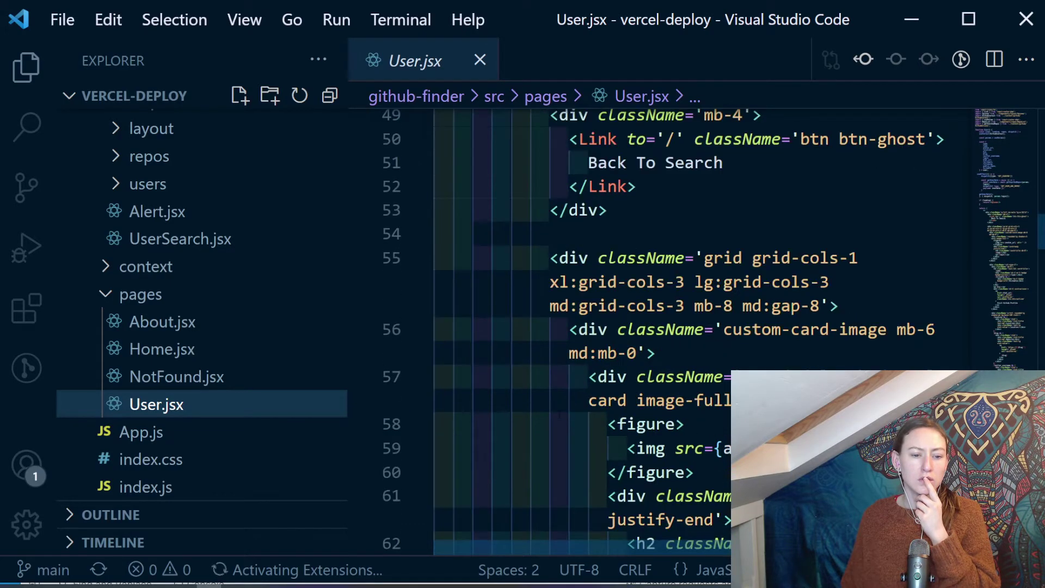
scroll(559, 415, "down", 18)
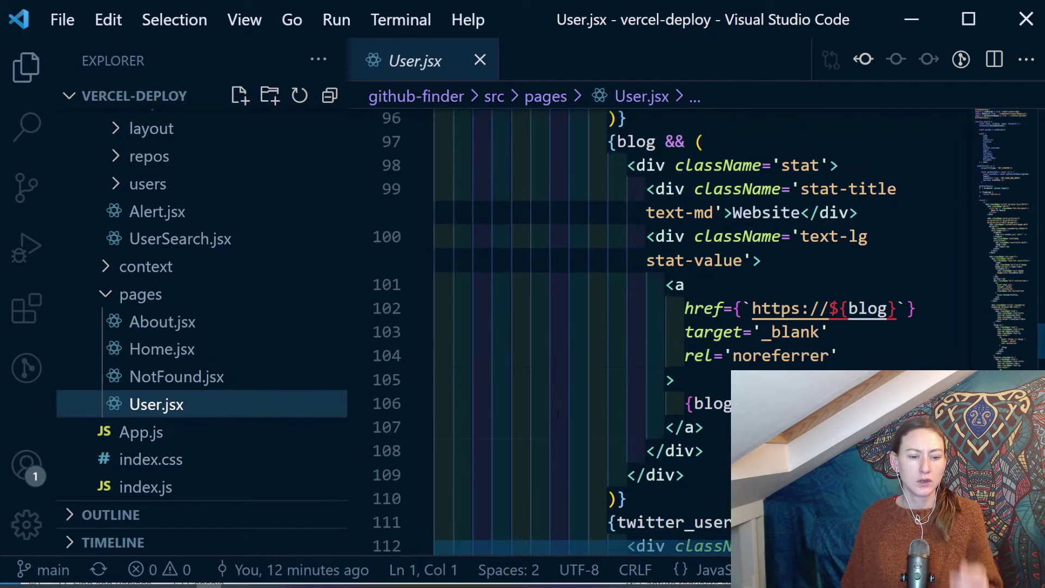
scroll(558, 415, "down", 13)
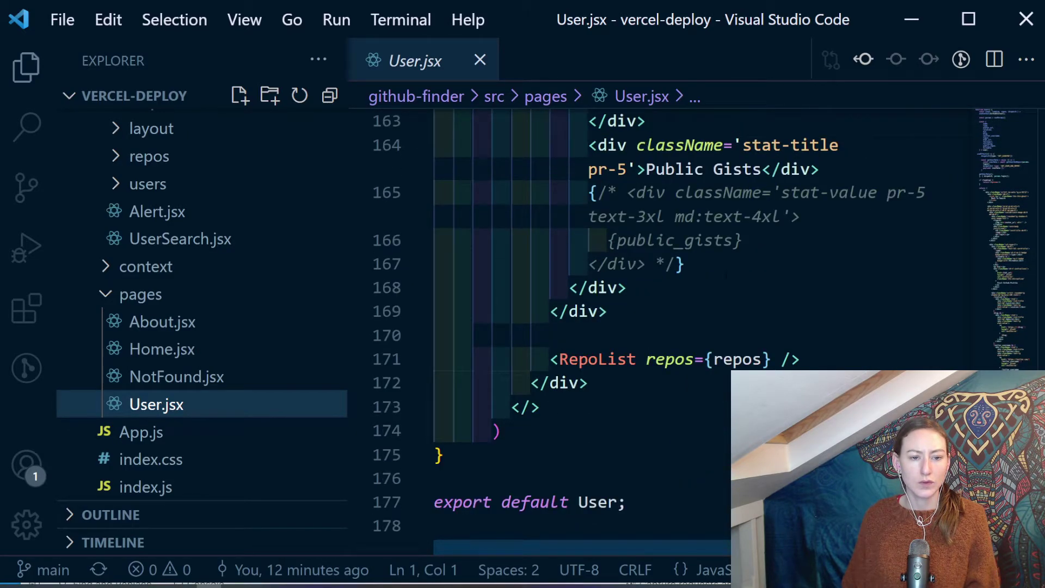
- Delete the commented-out public_gists block beneath the Public Gists title in User.jsx, and undo the deletion
left_click(685, 264)
left_click(570, 192, "shift")
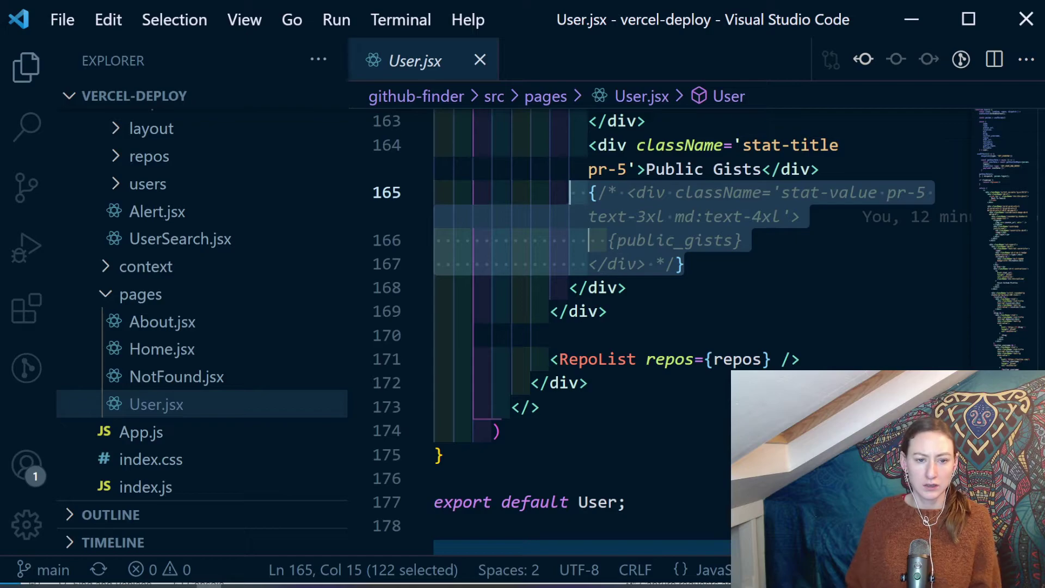
key("BackSpace")
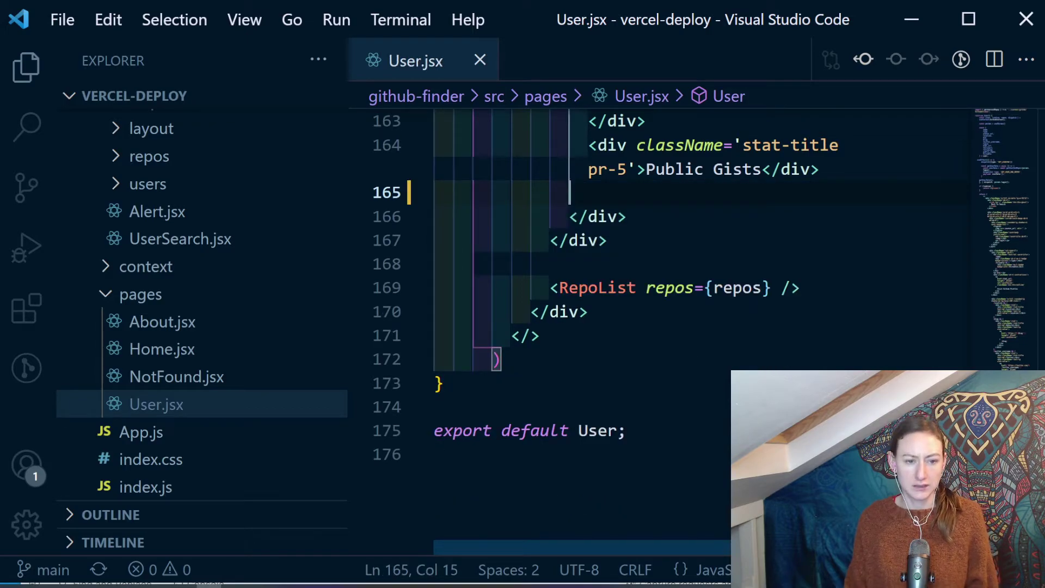
key("BackSpace")
key("BackSpace")
key("BackSpace")
key("BackSpace")
key("BackSpace")
key("BackSpace")
key("BackSpace")
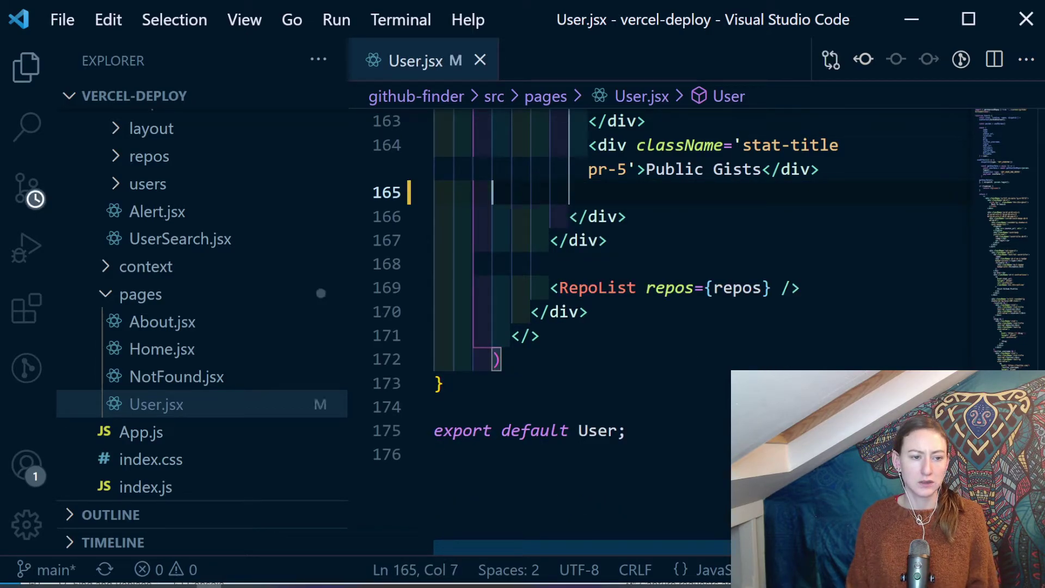
key("BackSpace")
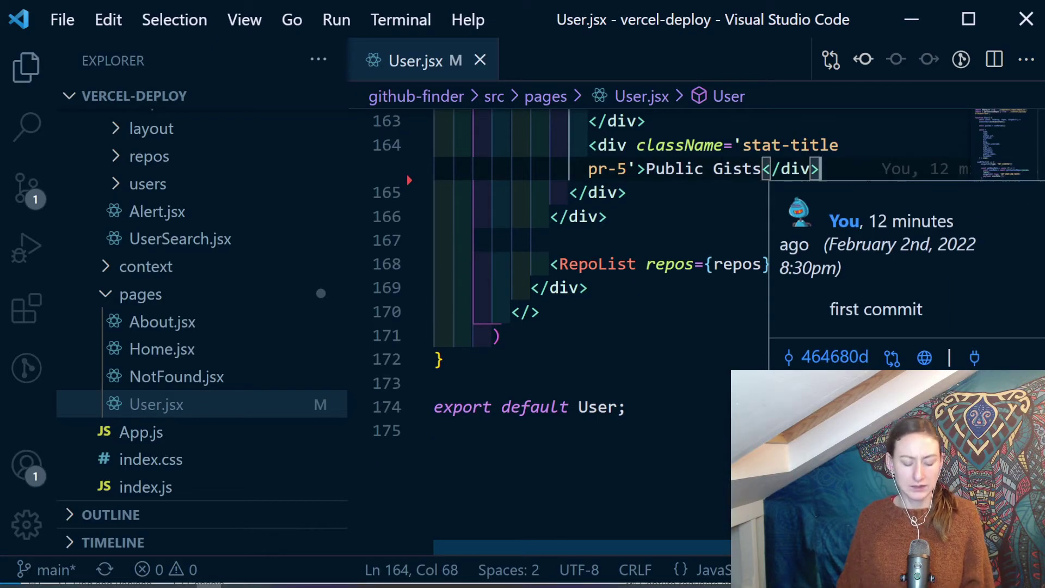
key("ctrl+z")
key("ctrl+z")
key("ctrl+z")
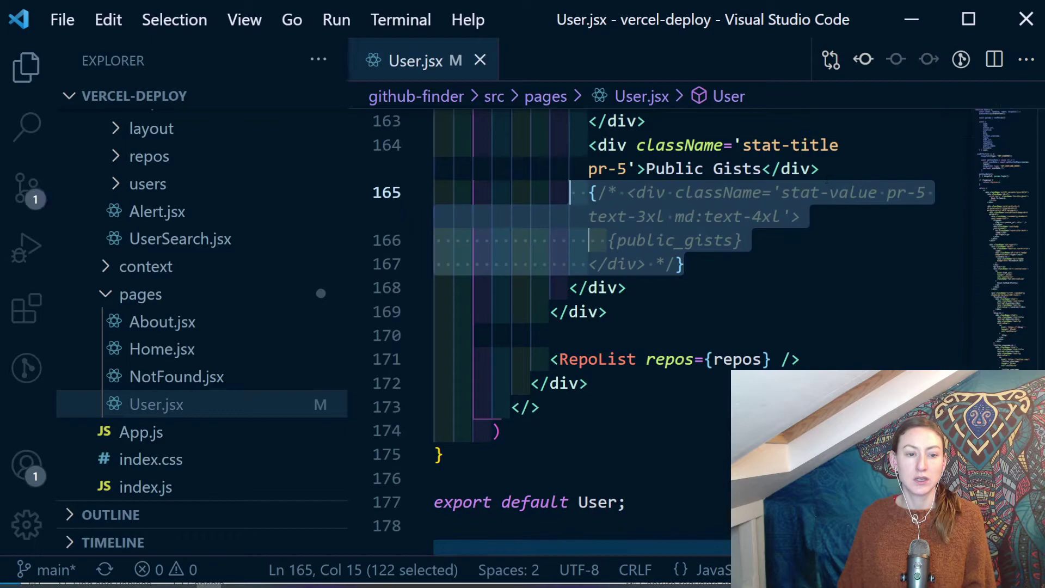
key("ctrl+z")
- Comment out the stat-title div containing Public Gists in User.jsx
key("shift+Left")
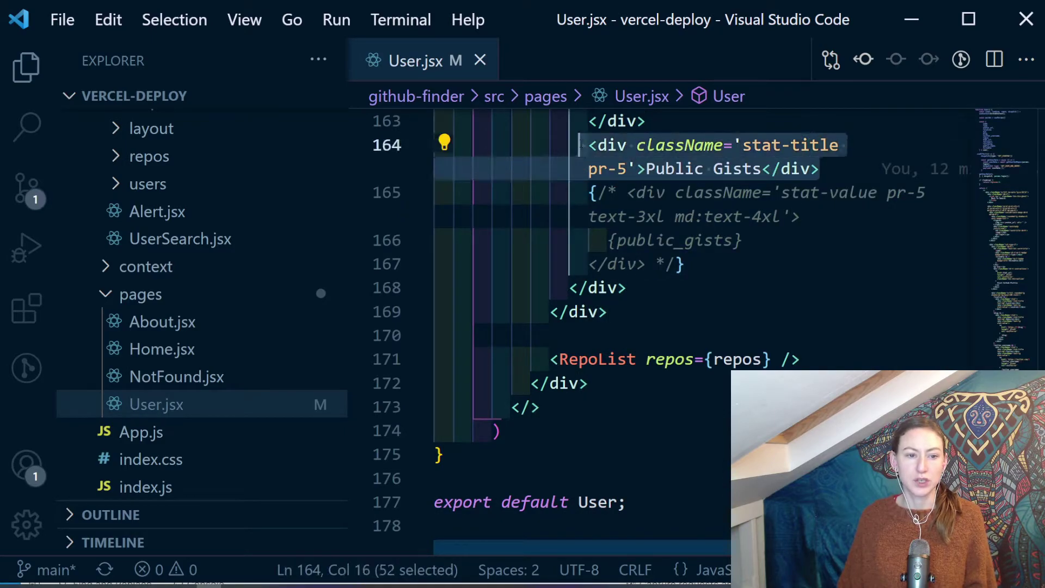
key("ctrl+slash")
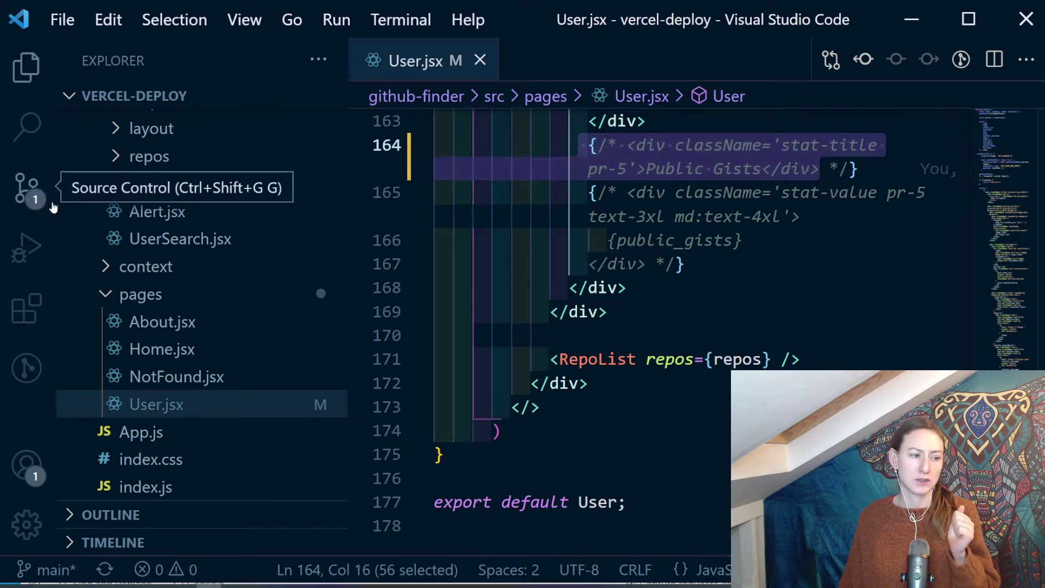
- Stage User.jsx and commit it with the message "code change to see vercel deploy again"
left_click(27, 186)
left_click(295, 196)
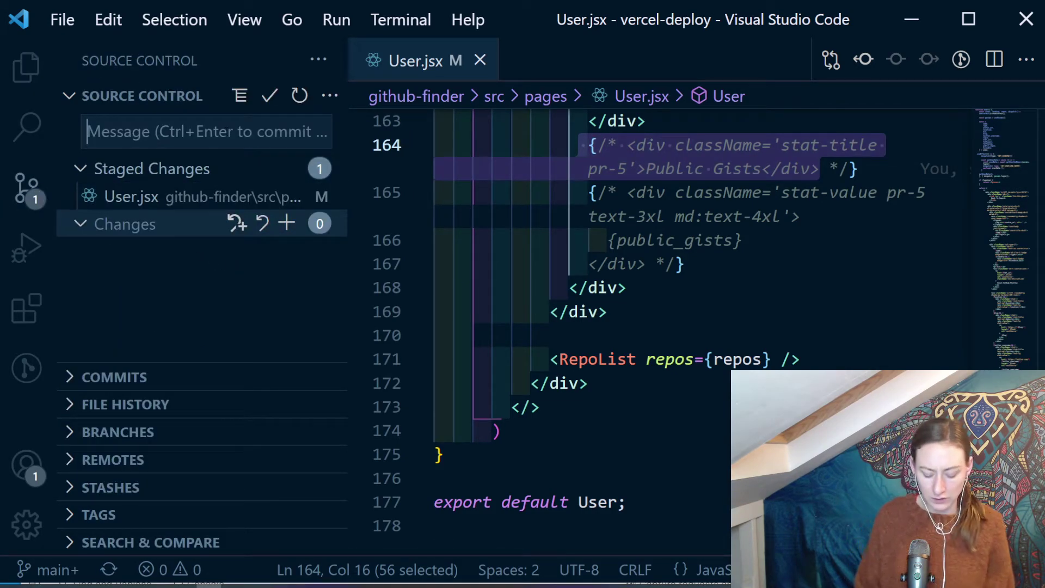
left_click(227, 131)
type("cod")
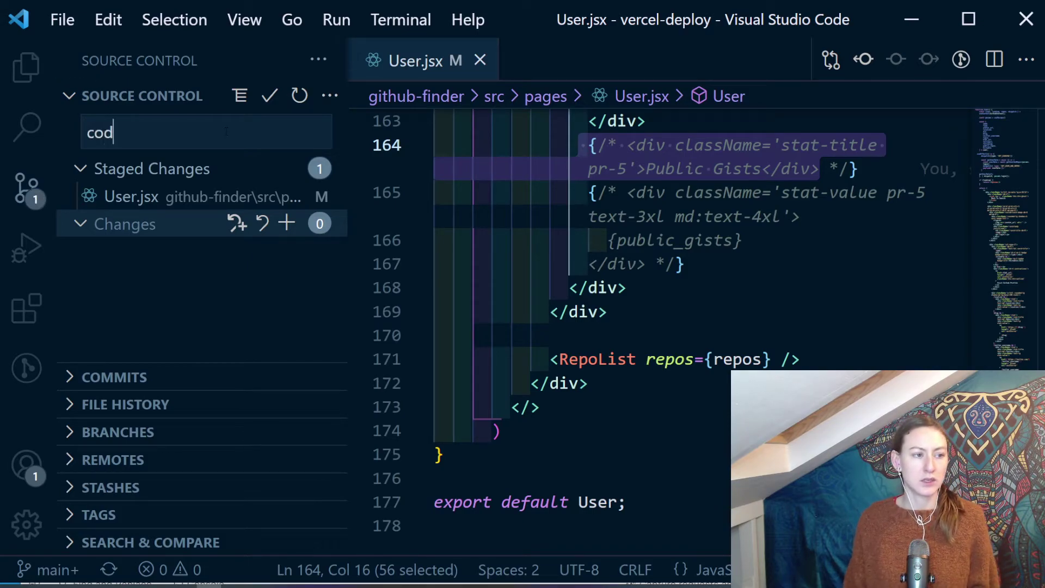
type("e change t o")
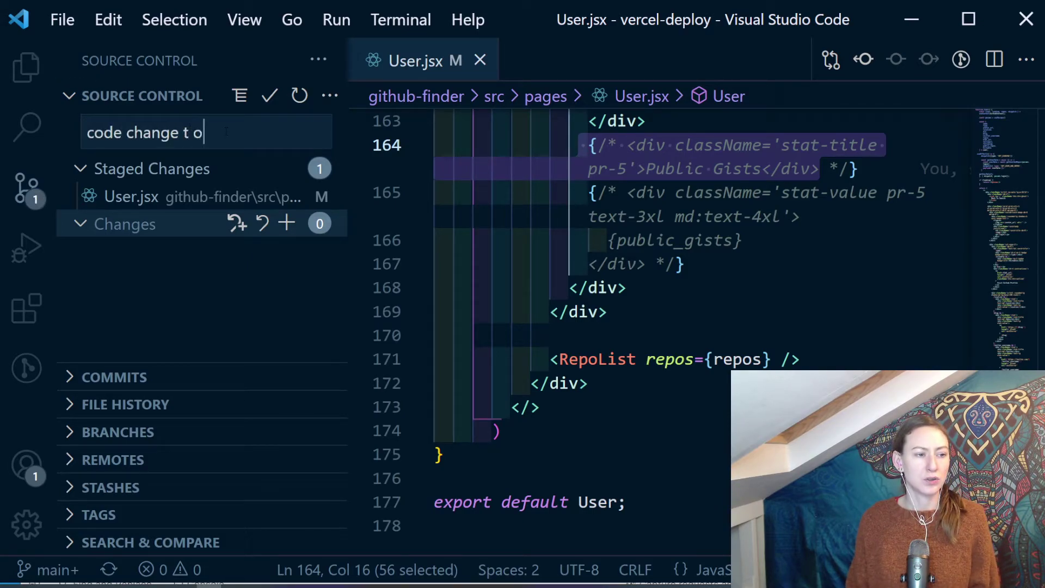
key("BackSpace")
key("BackSpace")
type("o see ve")
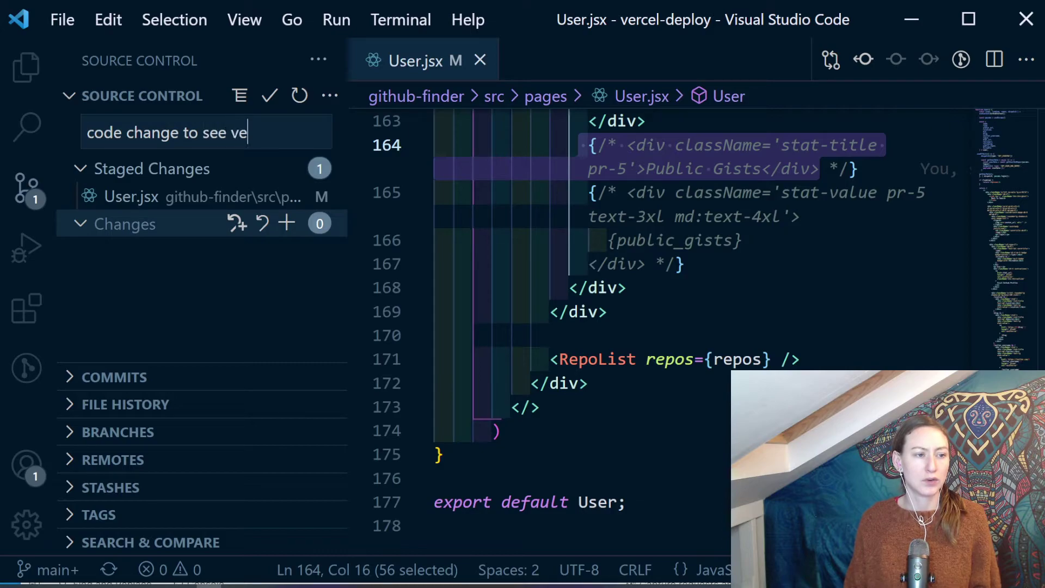
type("rcel d")
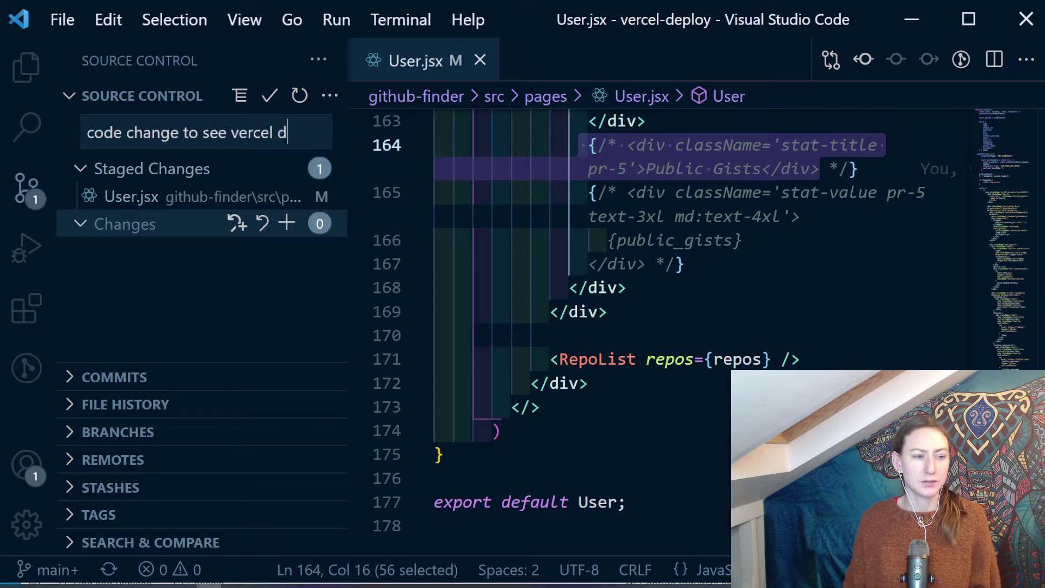
type("eploy again")
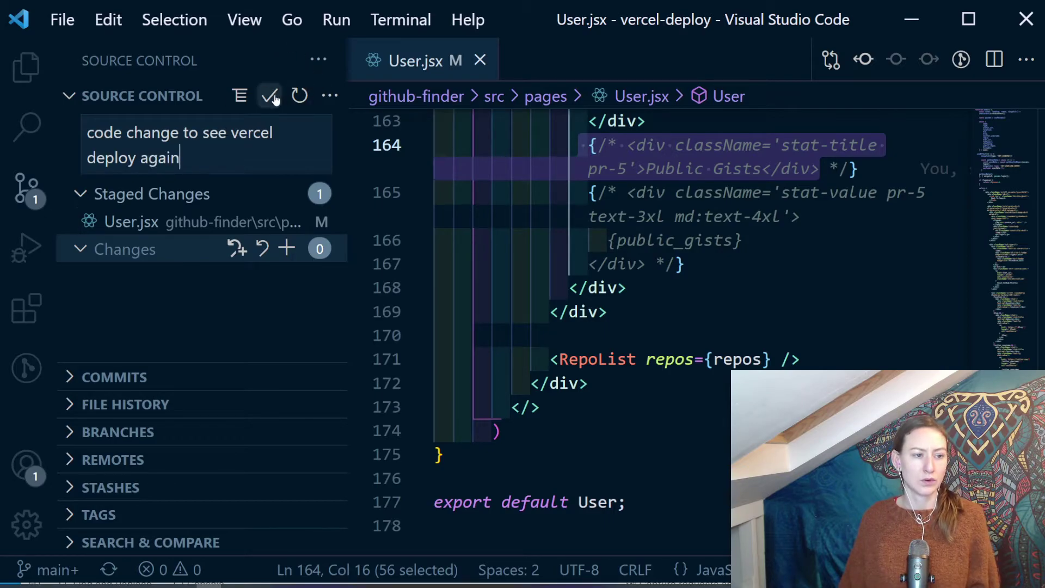
left_click(269, 96)
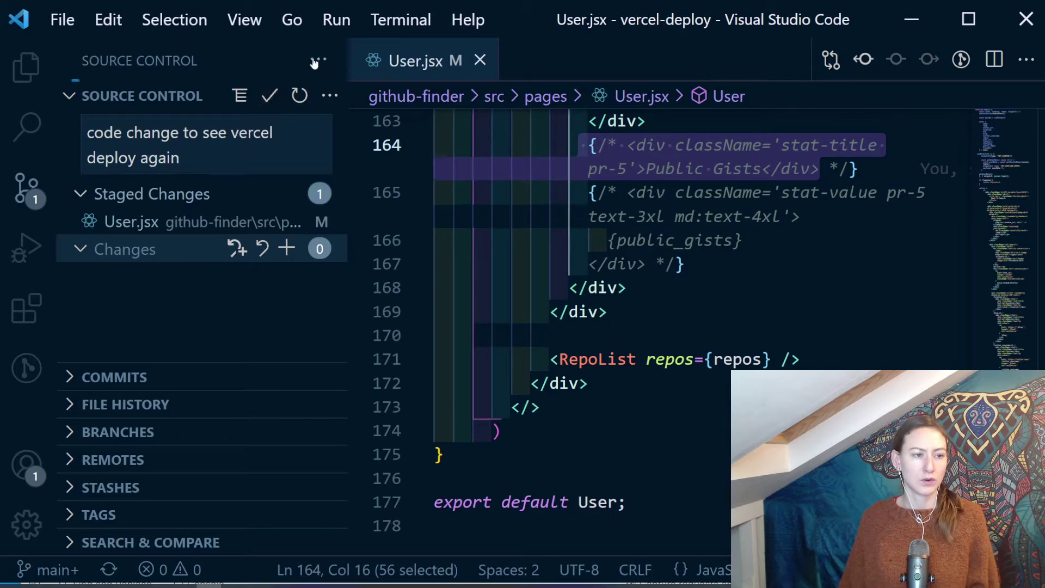
- Sync the new commit with the remote GitHub repository and accept the push and pull confirmation
left_click(390, 24)
left_click(251, 175)
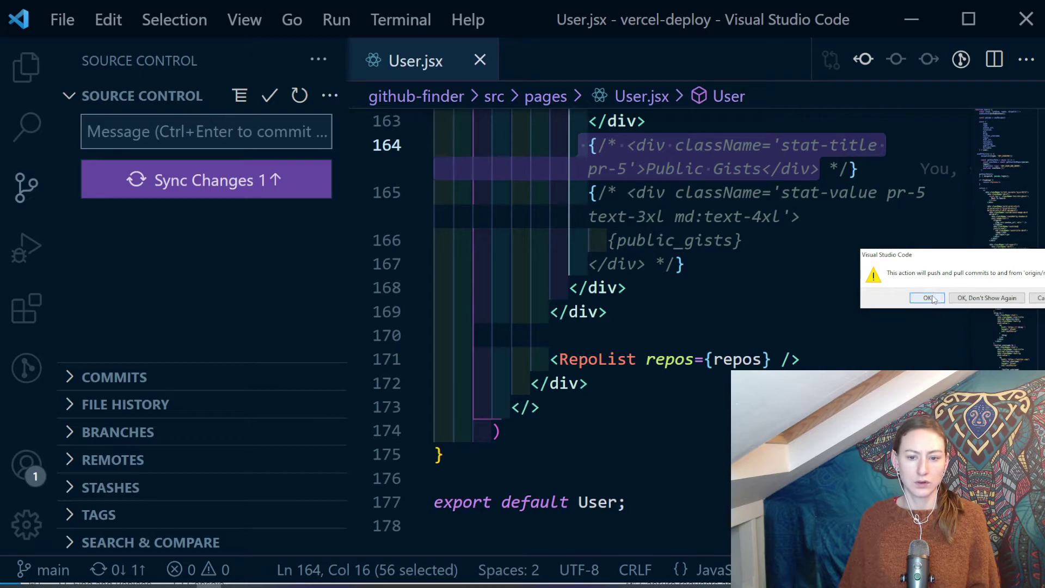
left_click(926, 298)
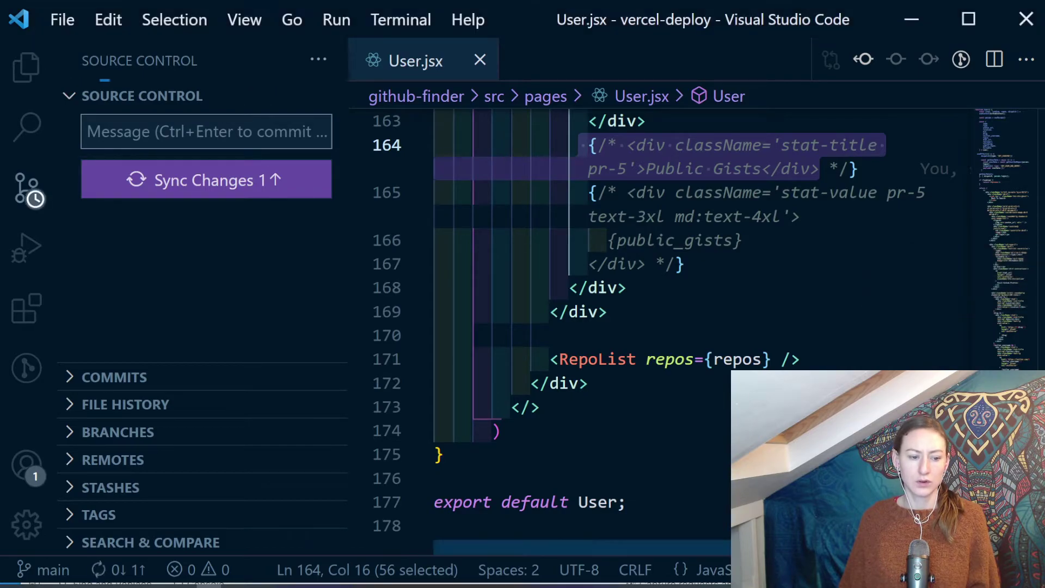
- Switch to the Vercel project overview in the browser and follow the status of the upcoming deployment and its checks
key("alt+Tab")
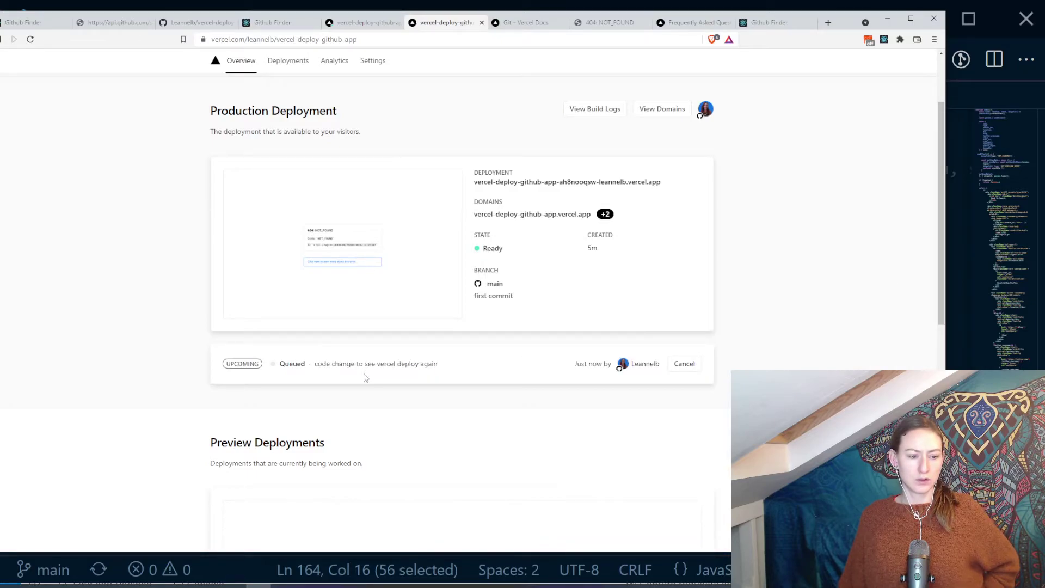
left_click_drag(318, 369, 484, 371)
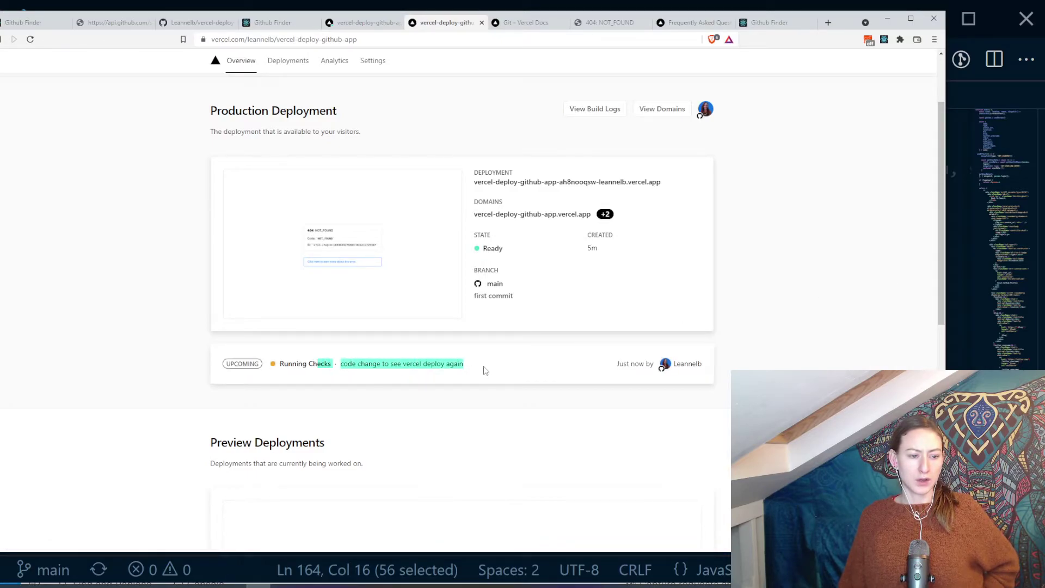
left_click(753, 361)
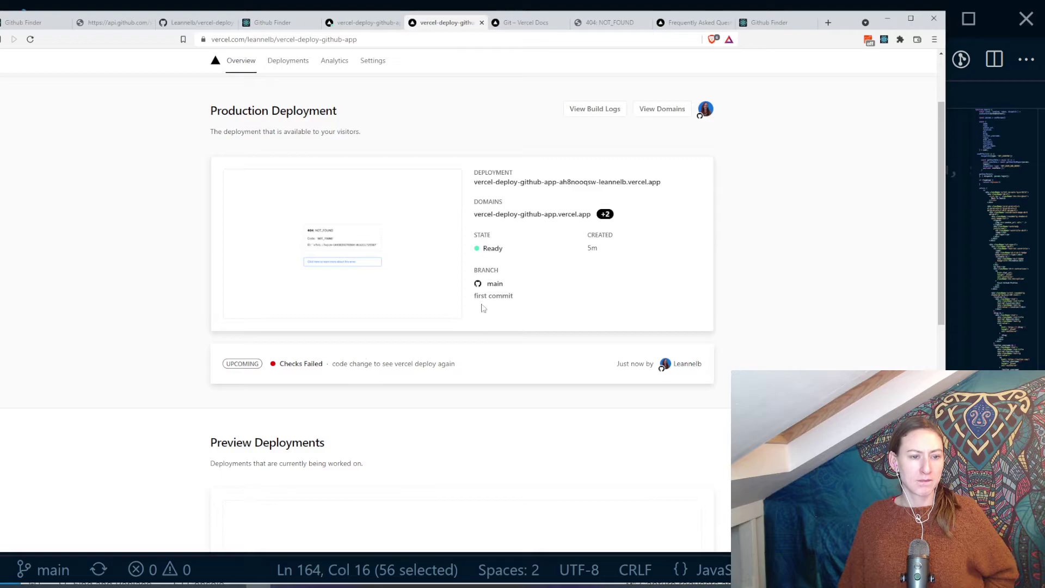
scroll(385, 368, "down", 4)
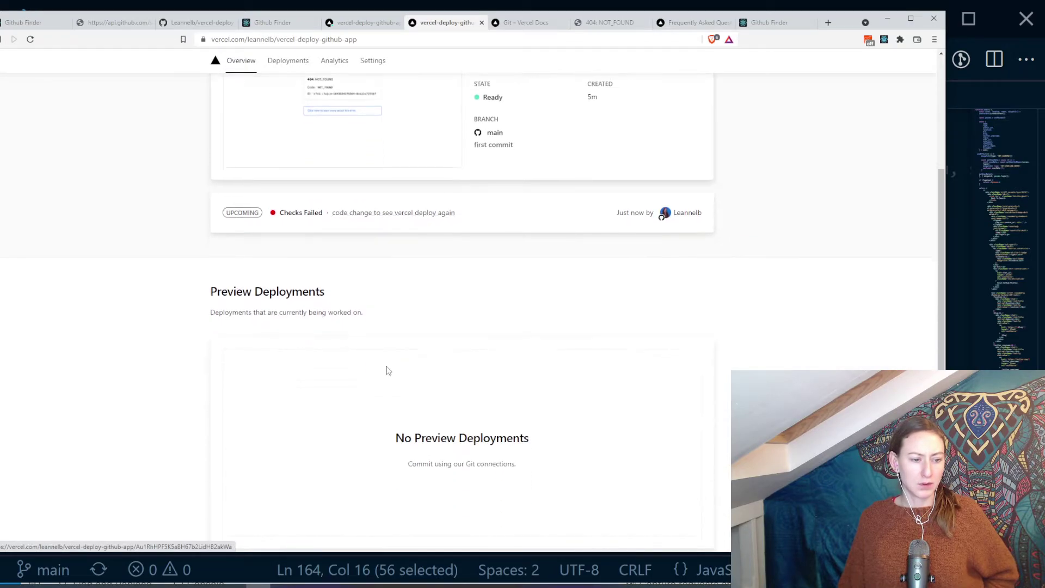
scroll(388, 369, "down", 4)
scroll(390, 367, "up", 4)
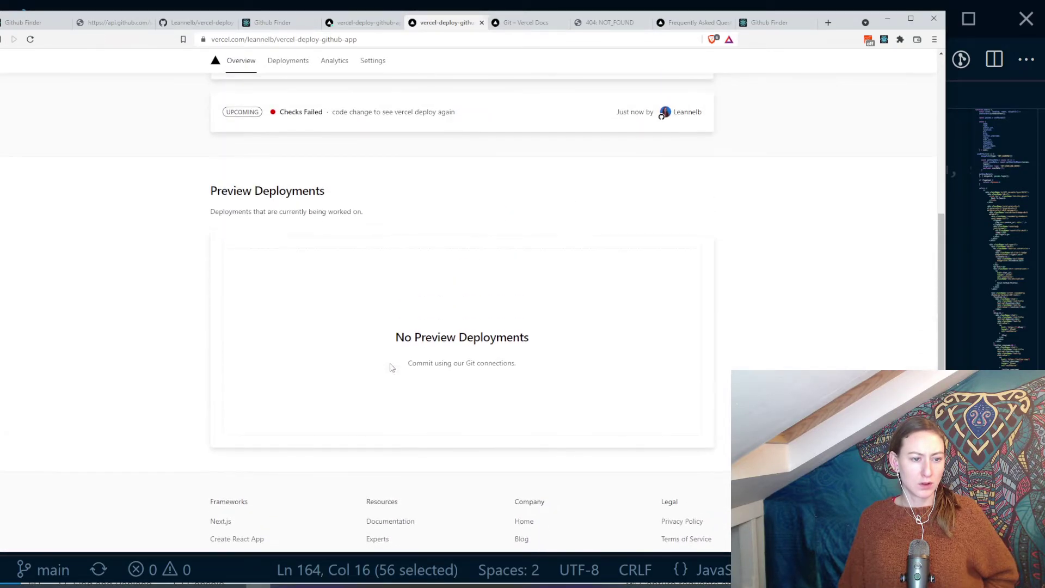
scroll(482, 379, "up", 5)
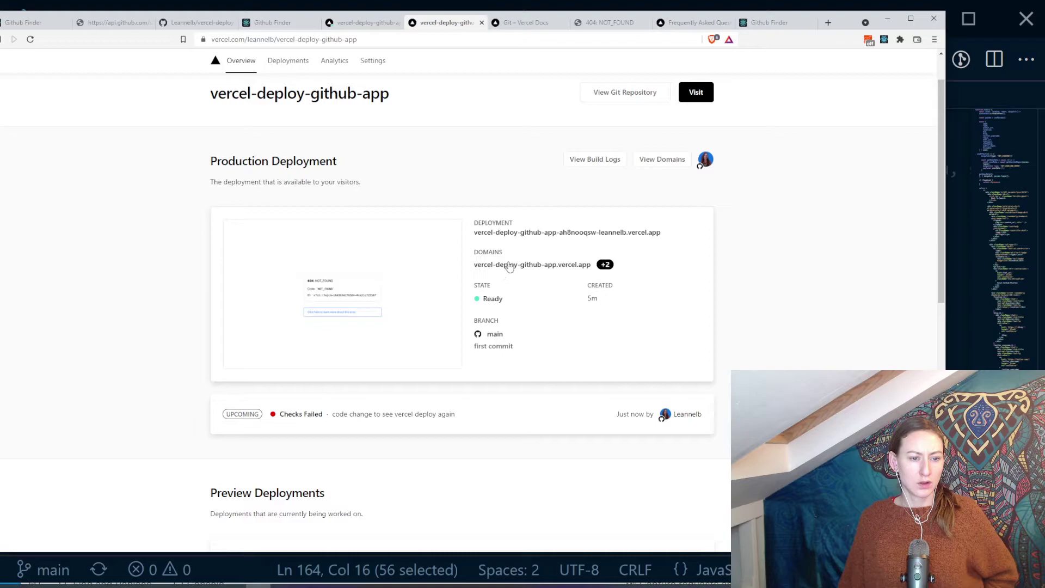
- Open the production deployment's build logs in a new tab, expand all deployment status sections and review them
right_click(593, 164)
left_click(604, 168)
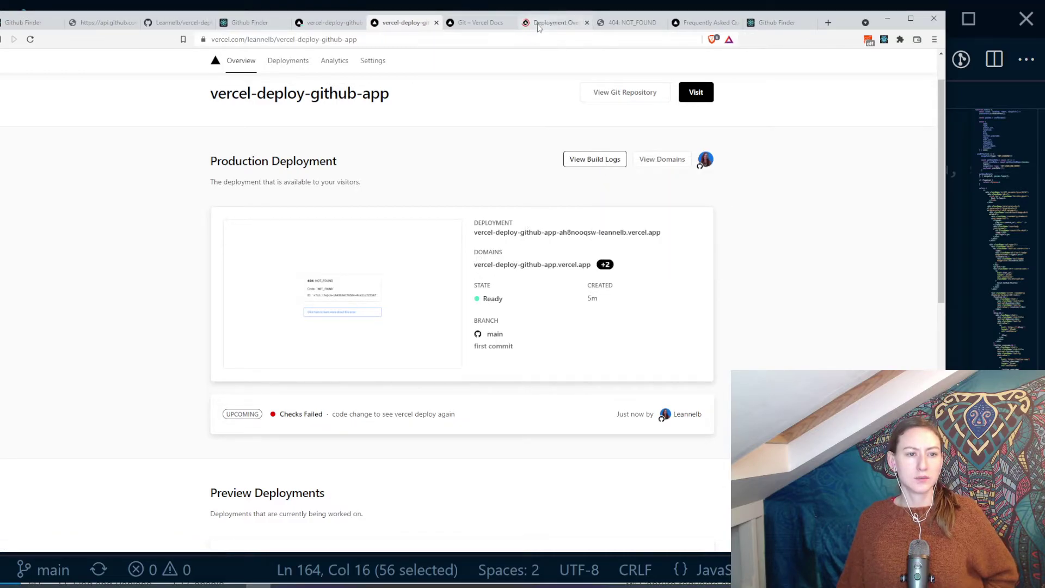
left_click(554, 22)
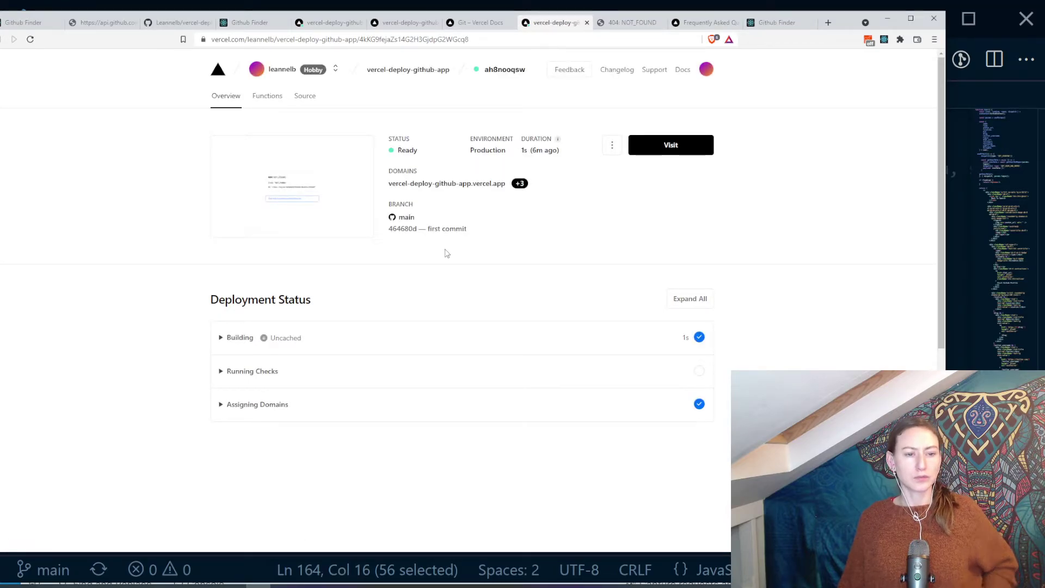
left_click(611, 144)
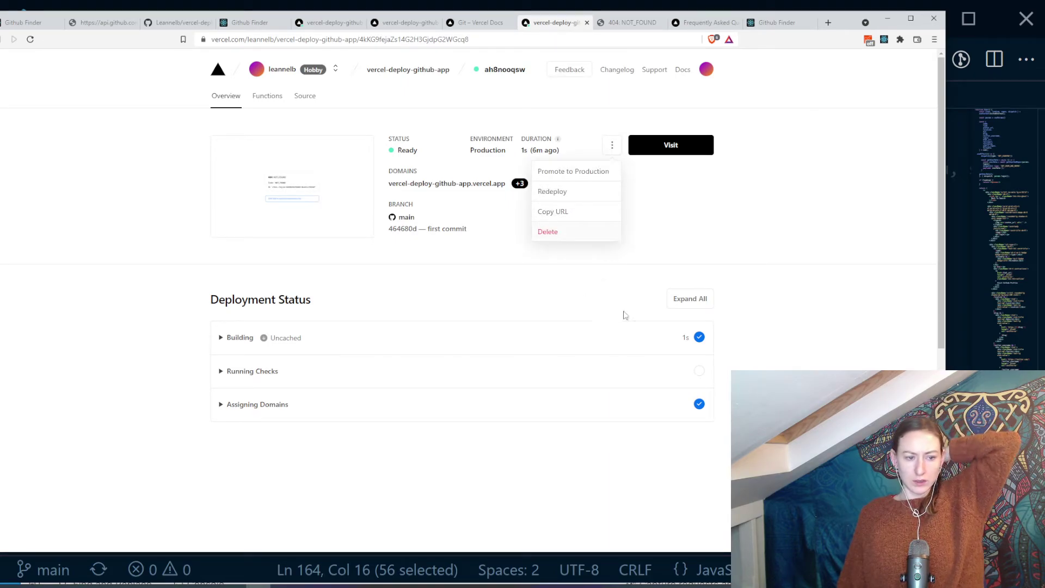
left_click(689, 298)
scroll(597, 284, "down", 3)
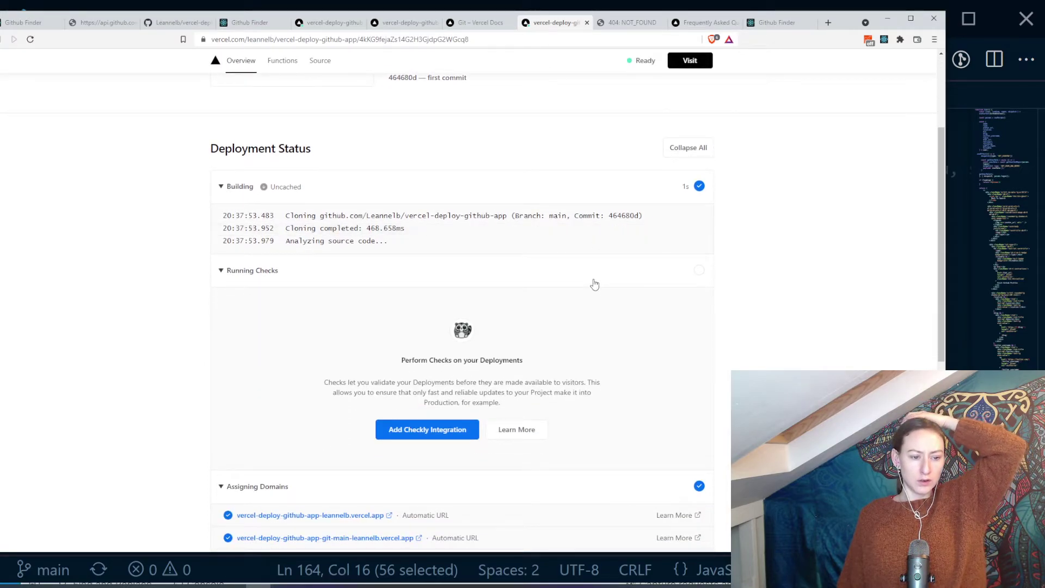
scroll(595, 283, "down", 3)
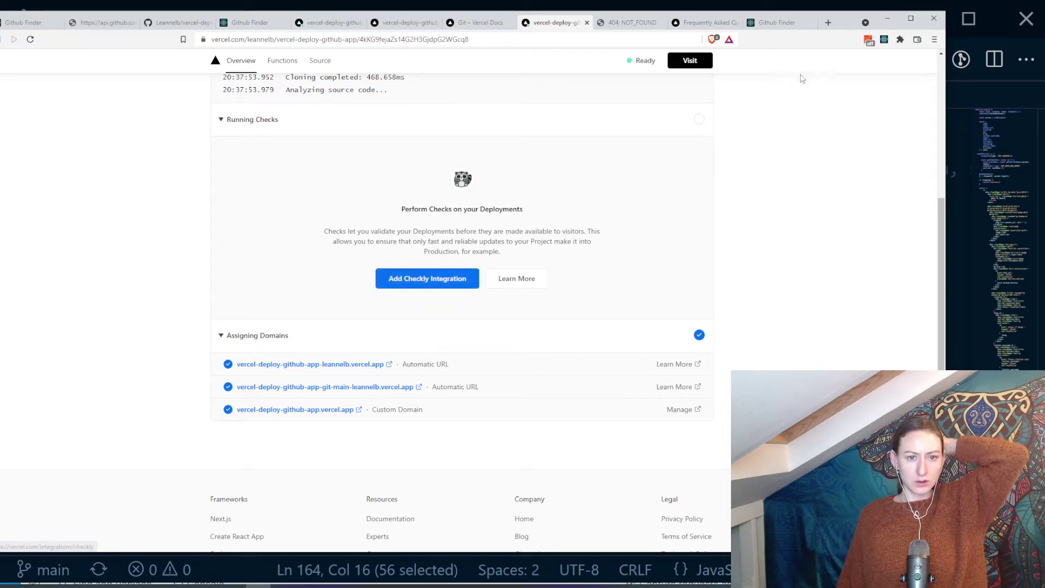
- Close the localhost:3000 app page and reread the Vercel FAQ entry about 404 errors on deployments
left_click(779, 21)
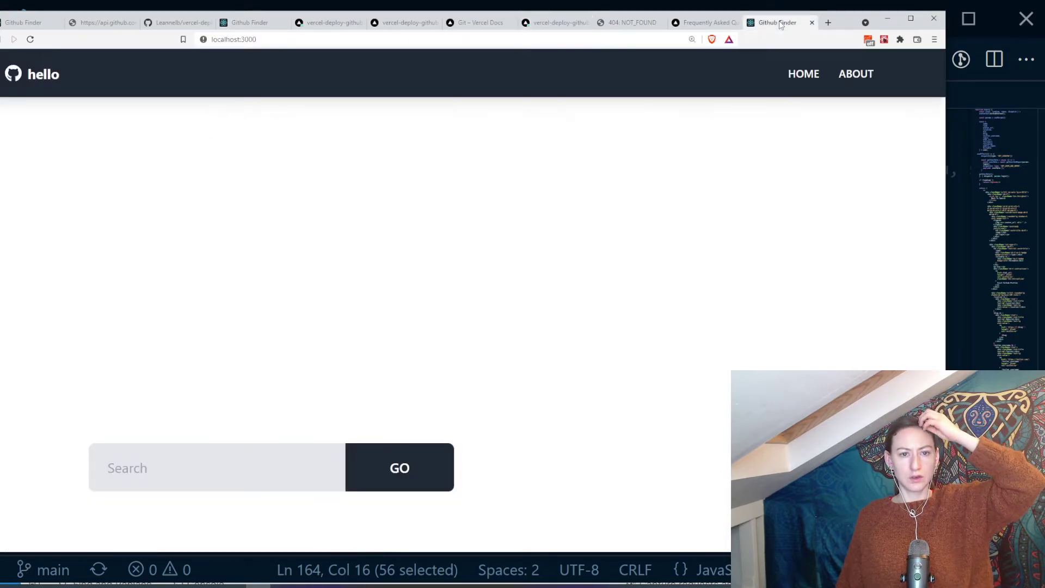
key("ctrl+w")
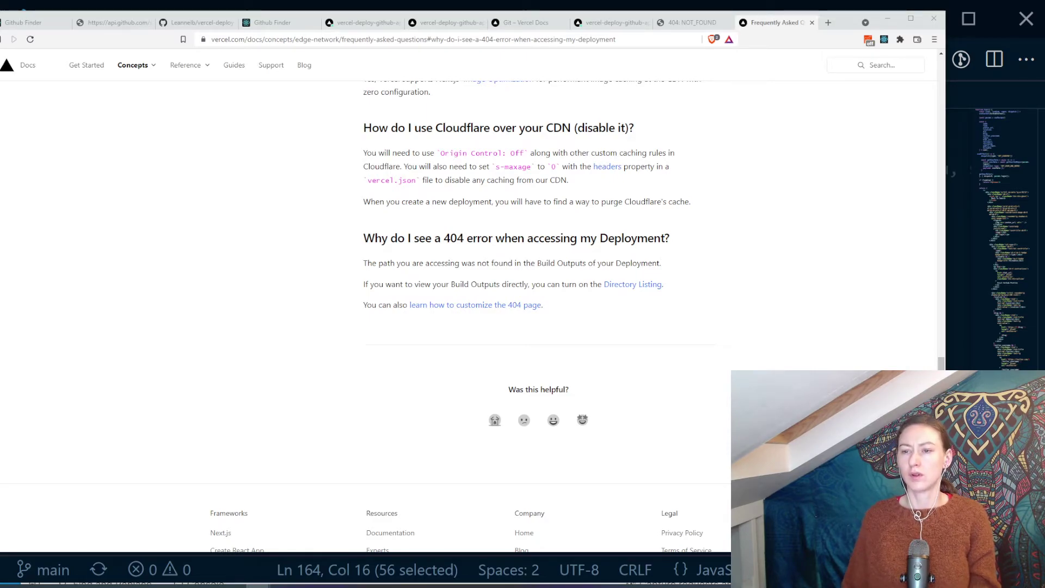
scroll(516, 319, "up", 1)
scroll(516, 319, "up", 3)
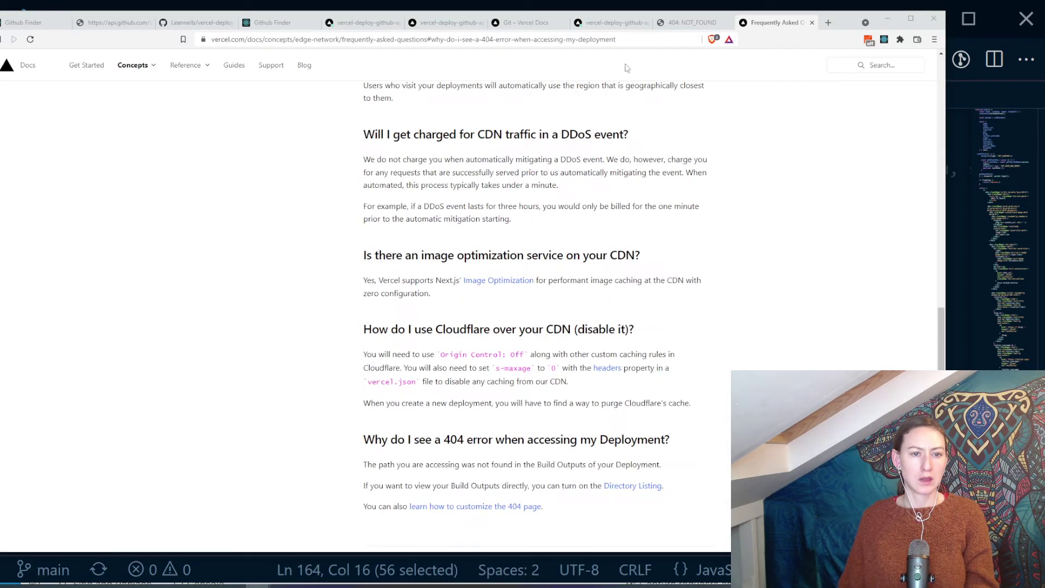
- Recheck the production deployment's assigned domains, build log and summary, and glance at the Git documentation on production branches
left_click(612, 23)
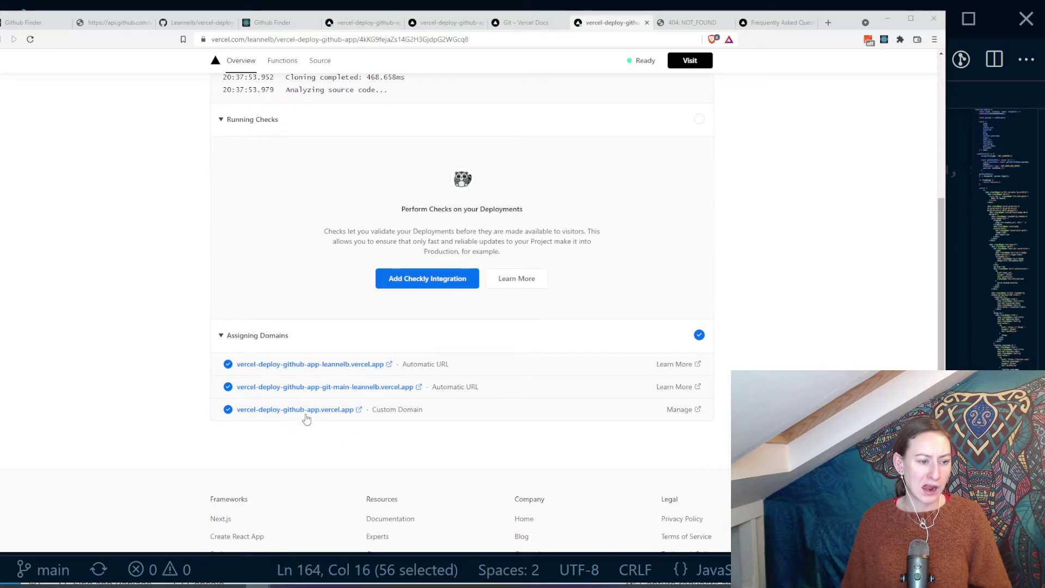
scroll(388, 391, "up", 4)
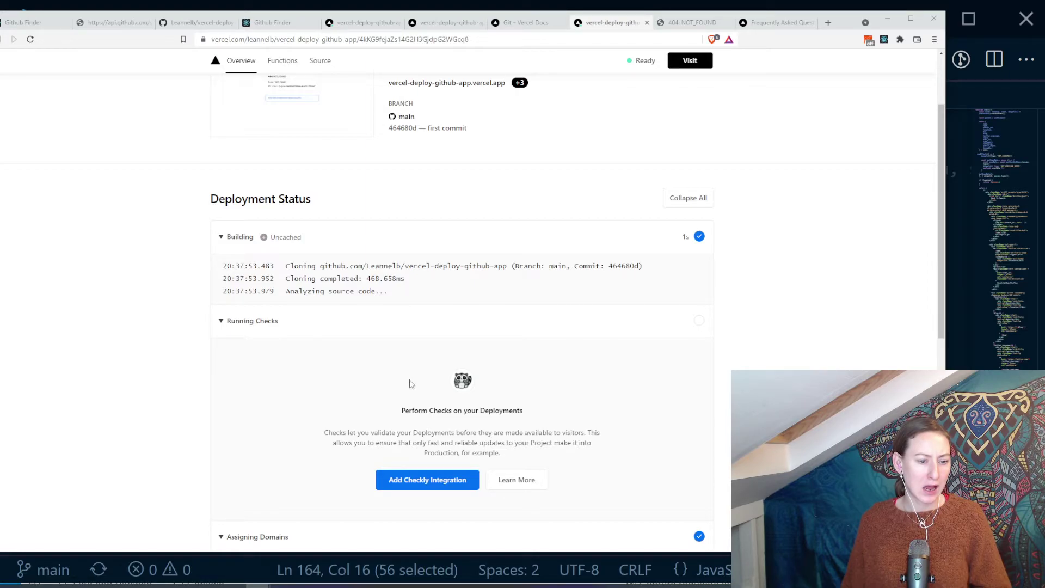
scroll(411, 384, "up", 2)
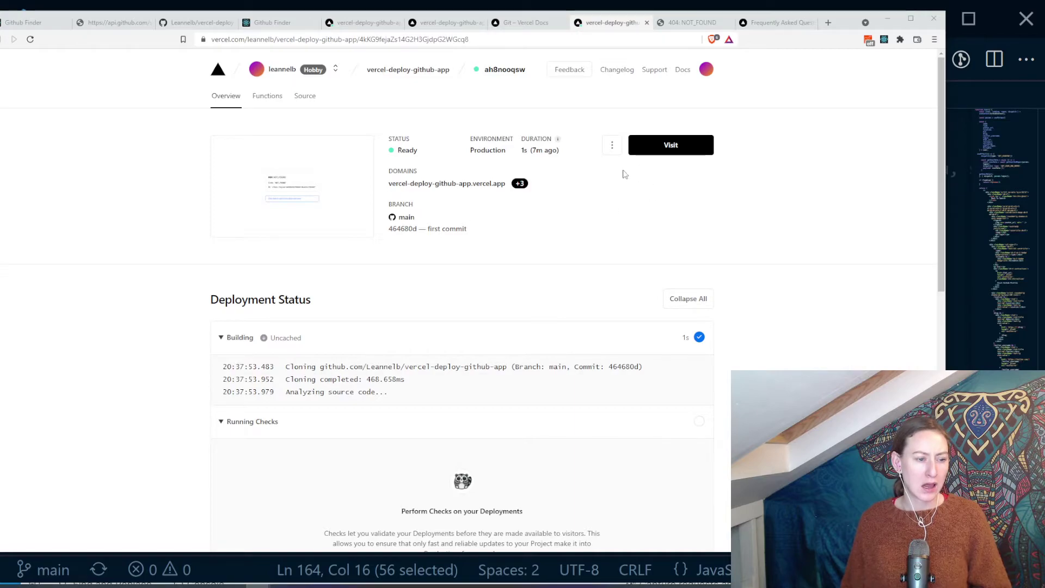
left_click(522, 28)
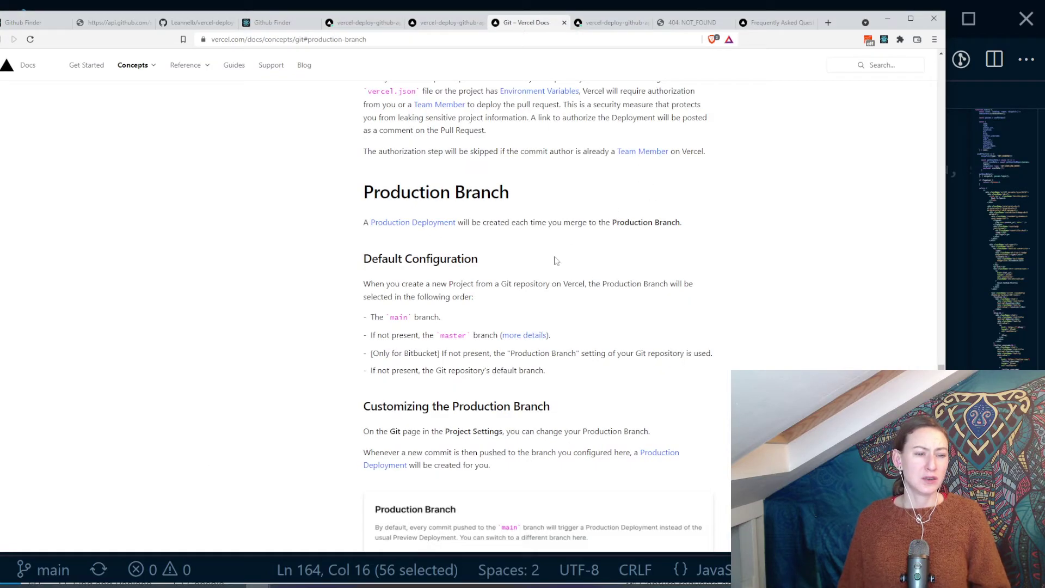
- Open the project's domain settings in a new tab from the project overview and visit the domain vercel-deploy-github-app.vercel.app
left_click(446, 22)
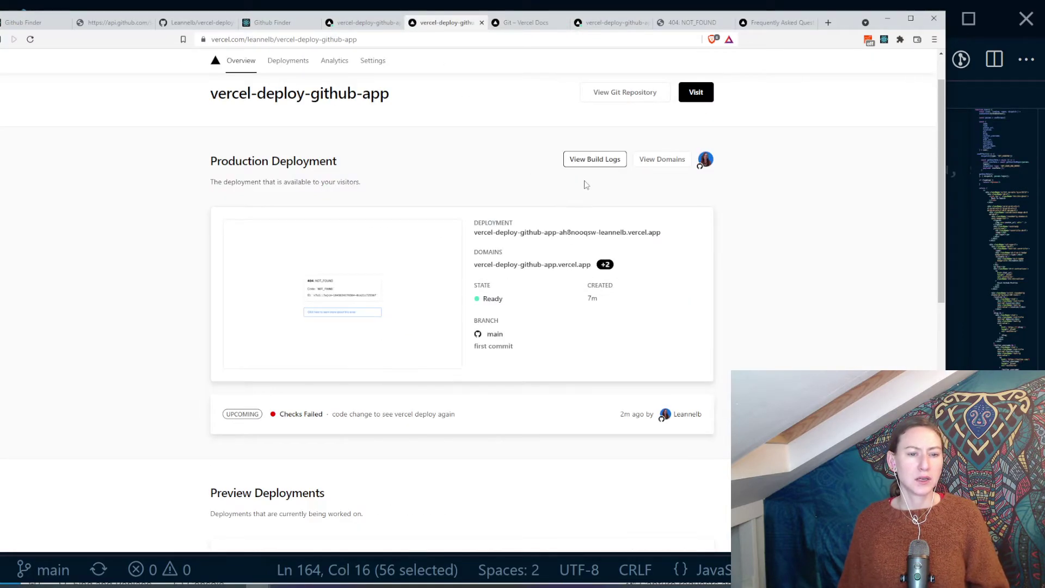
right_click(662, 161)
left_click(668, 165)
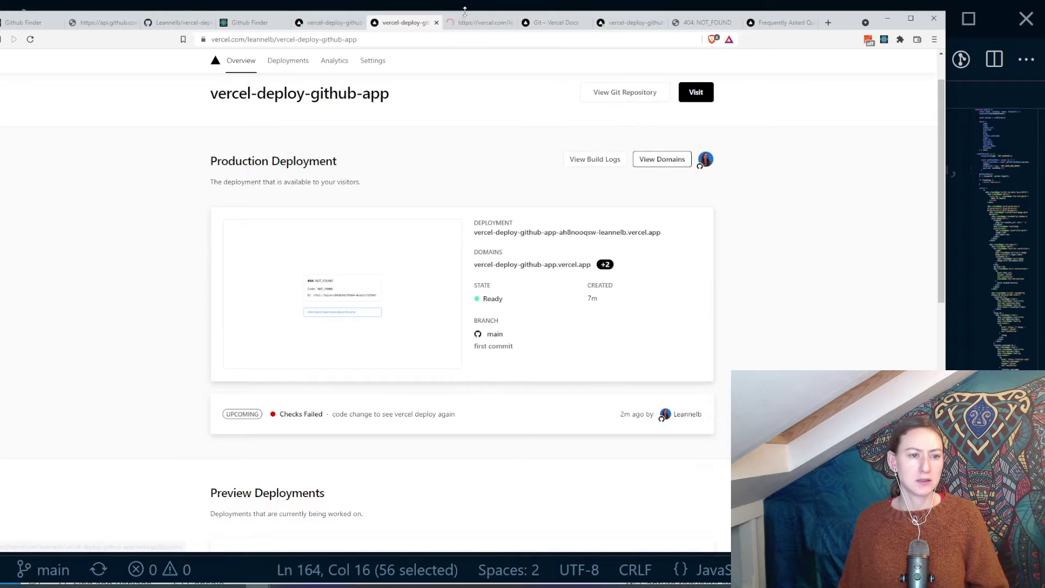
left_click(471, 21)
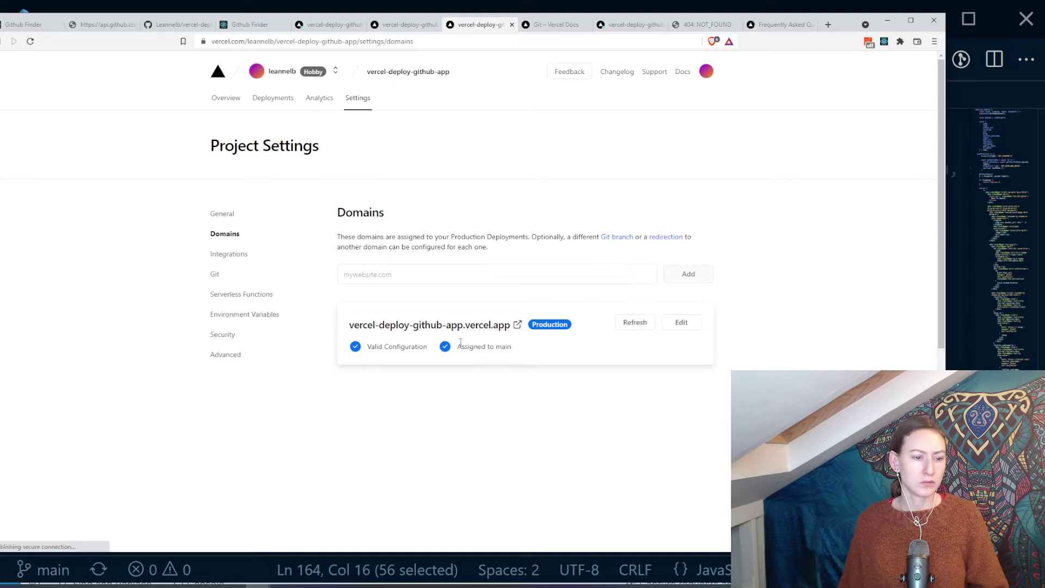
left_click(518, 325)
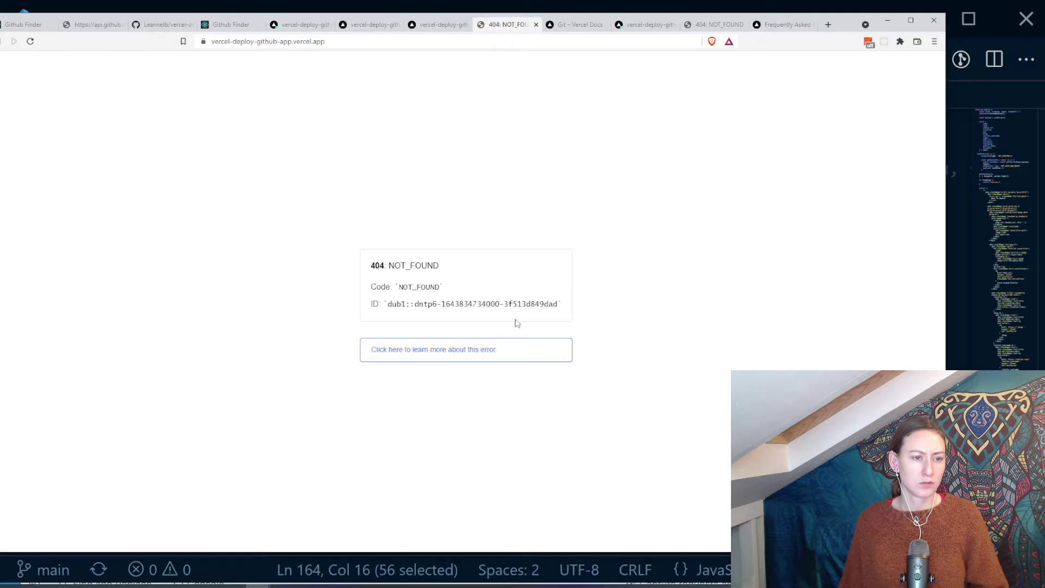
- Follow the error page's help link and read through the Edge Network FAQ for an explanation of the 404 error
left_click(472, 346)
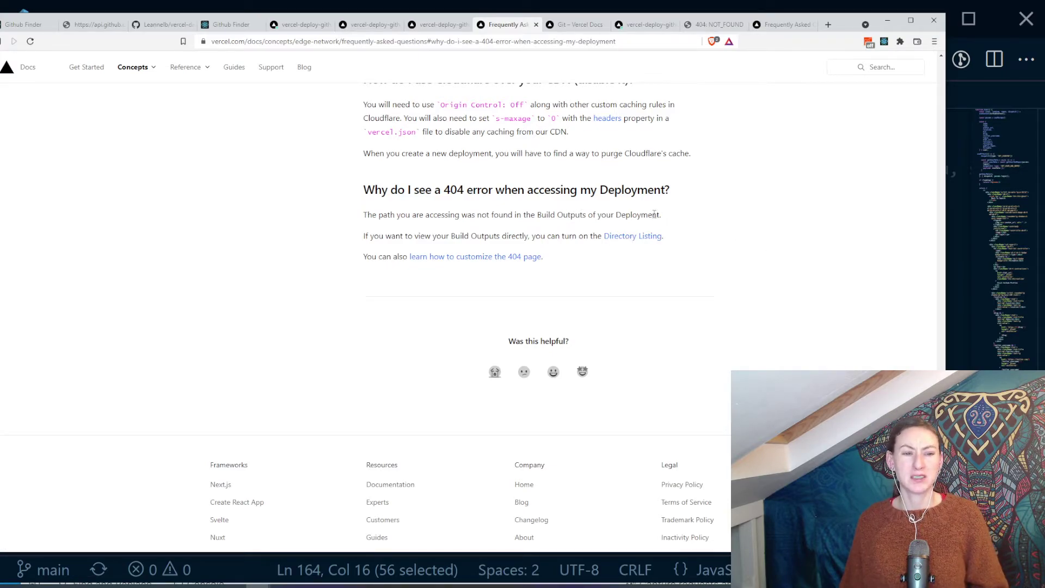
left_click_drag(551, 218, 673, 226)
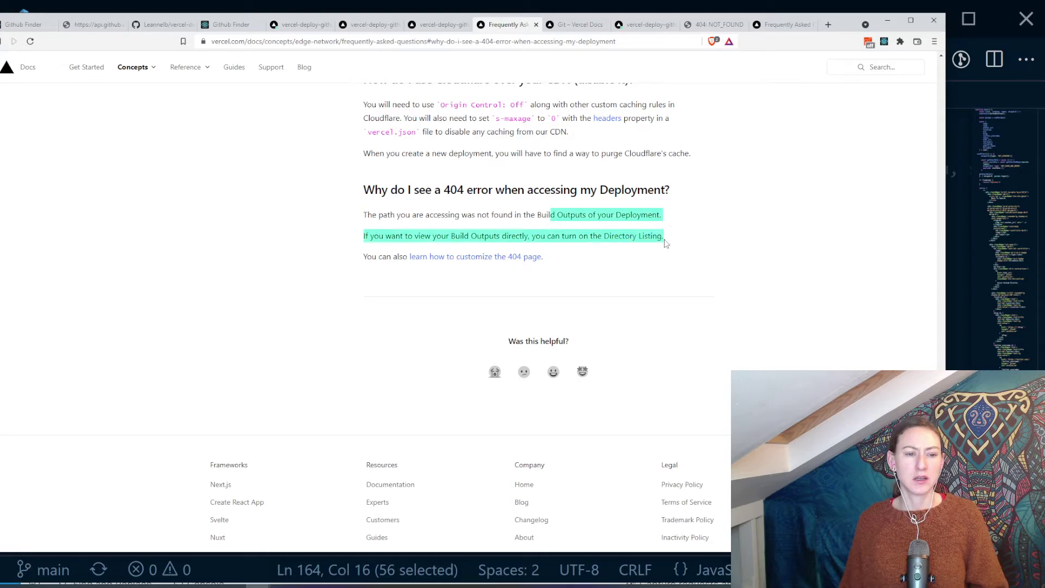
scroll(680, 262, "up", 3)
left_click(691, 278)
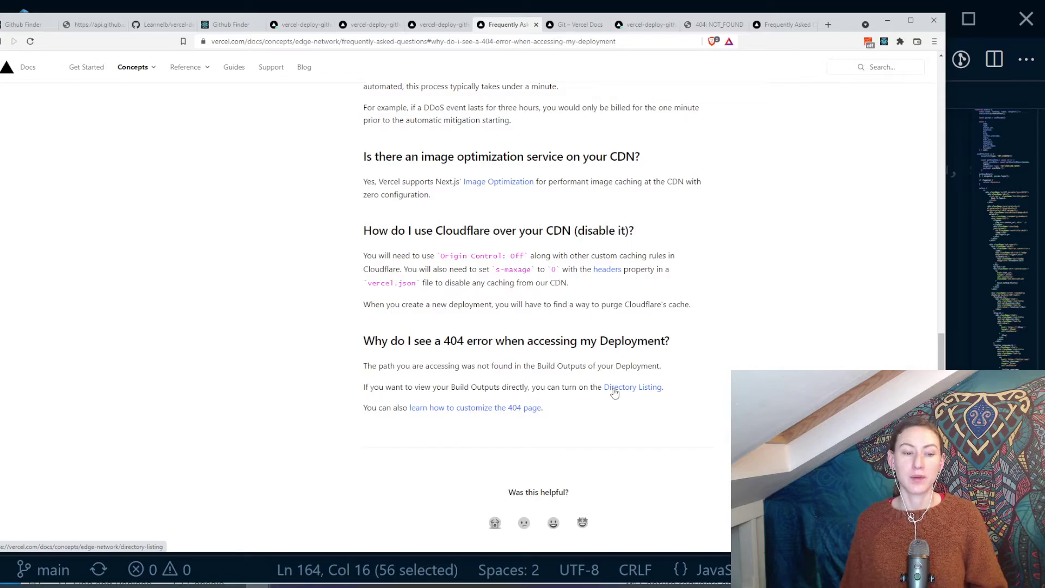
scroll(444, 479, "up", 1)
scroll(445, 479, "up", 4)
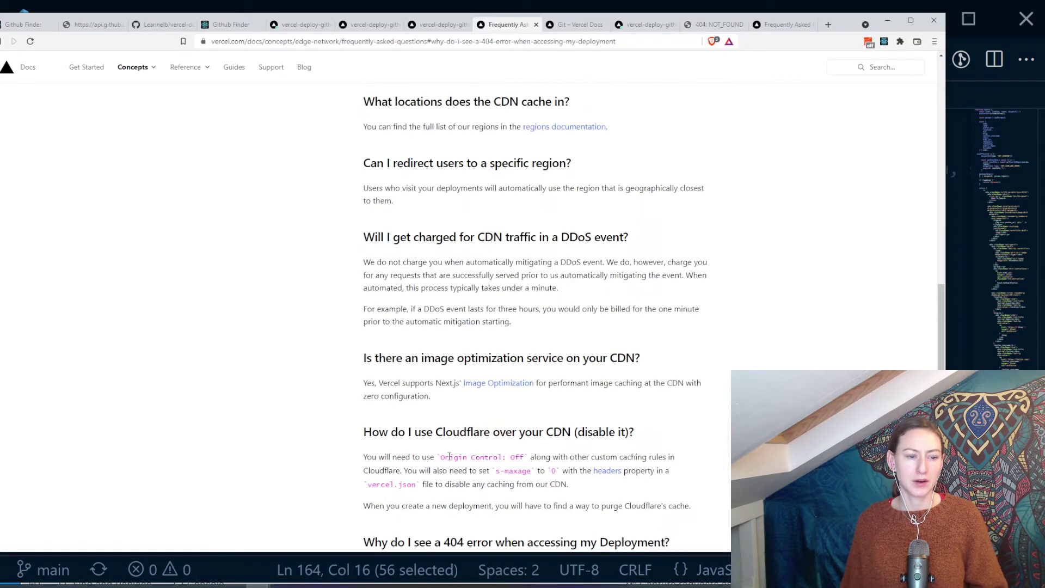
scroll(451, 458, "up", 8)
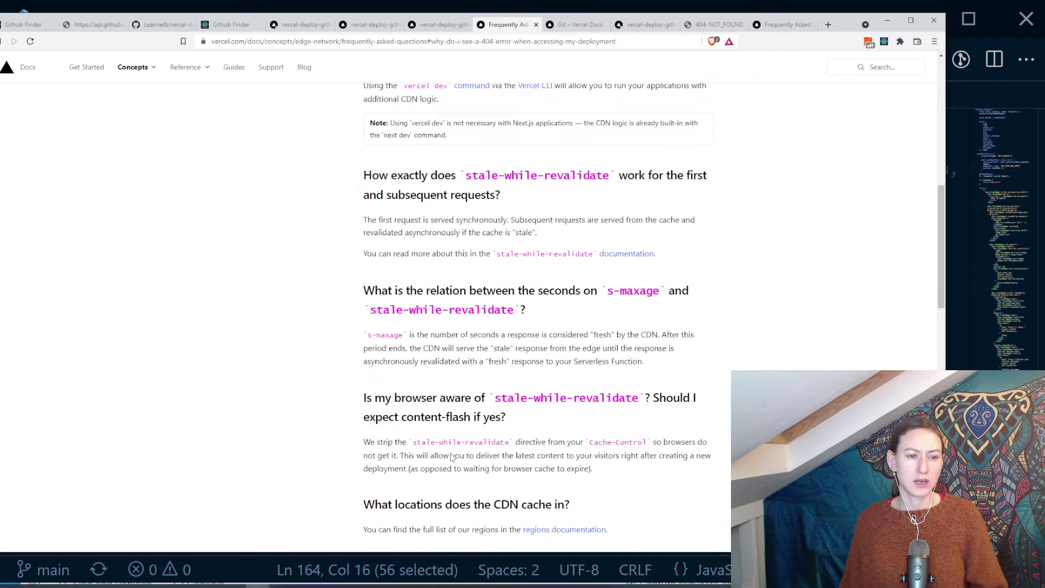
scroll(450, 454, "up", 5)
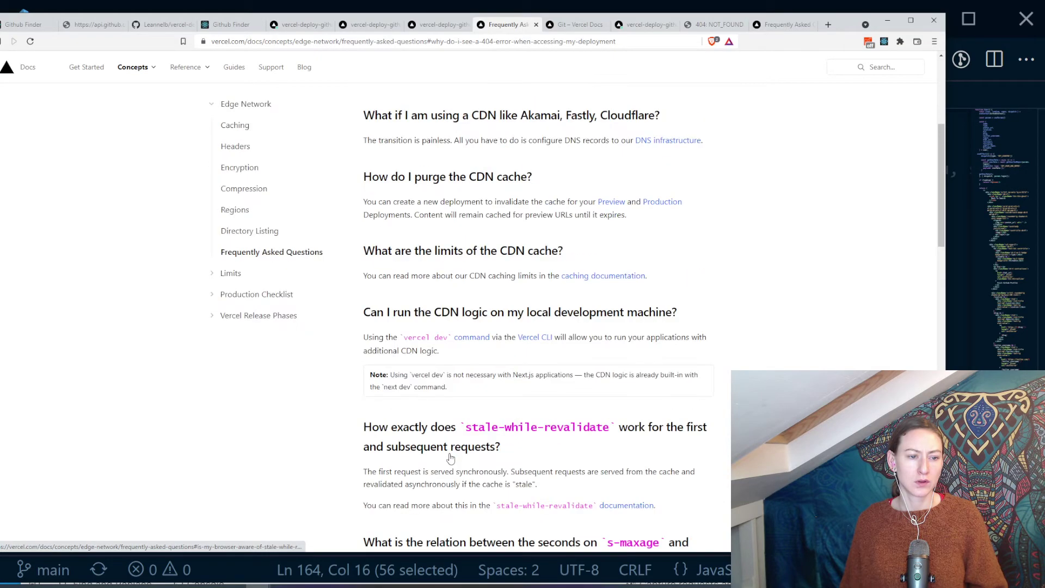
scroll(449, 456, "up", 3)
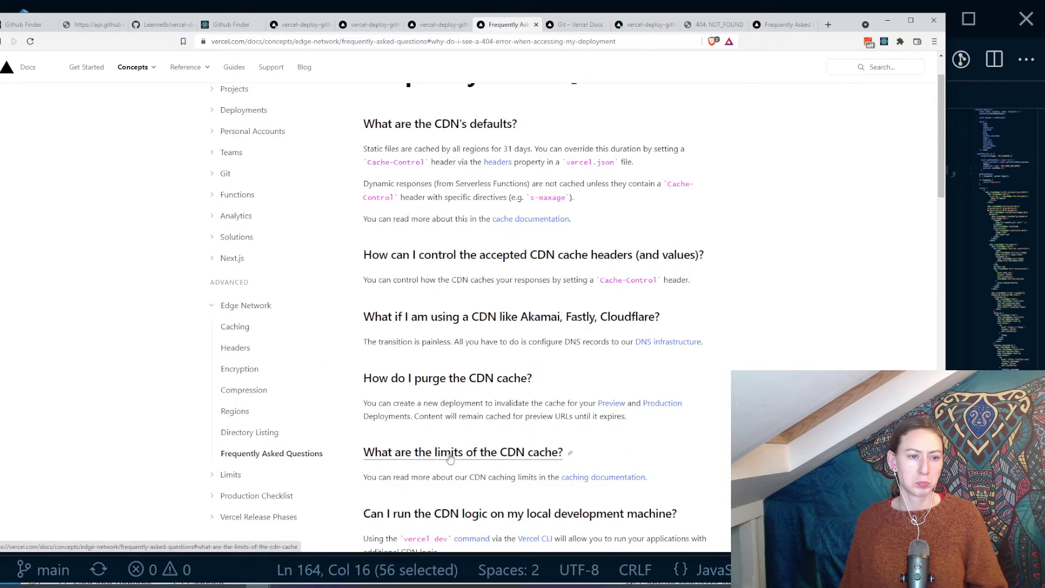
scroll(450, 457, "down", 20)
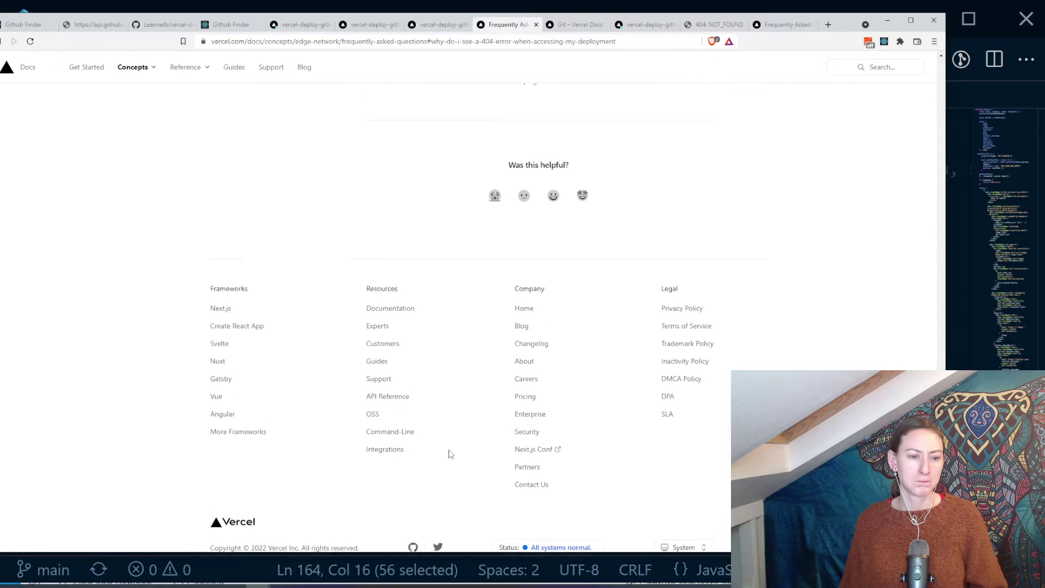
scroll(452, 453, "up", 4)
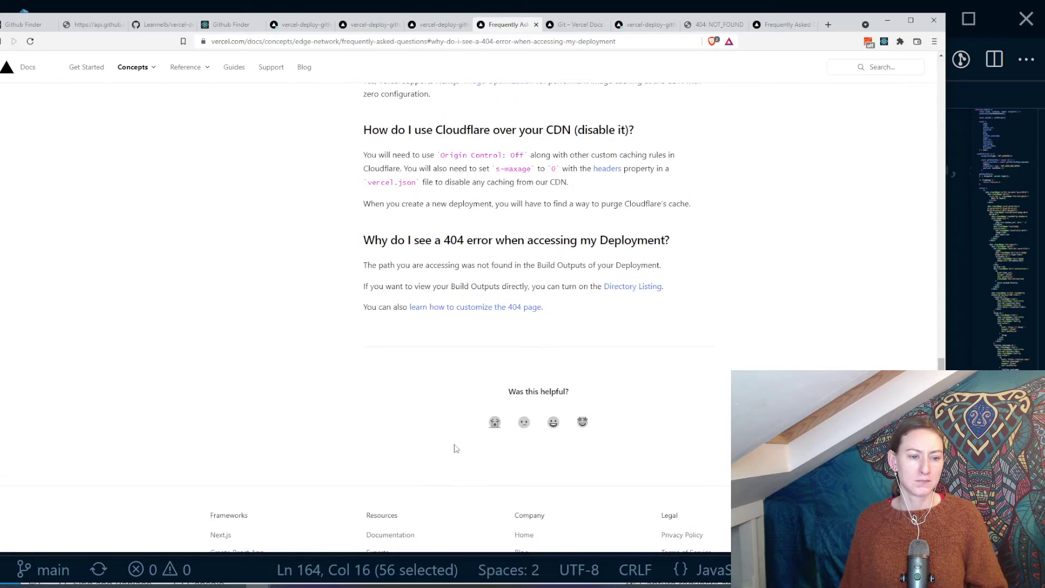
- Open the Directory Listing documentation and read how to toggle the feature and how it relates to the 404 status
left_click(619, 287)
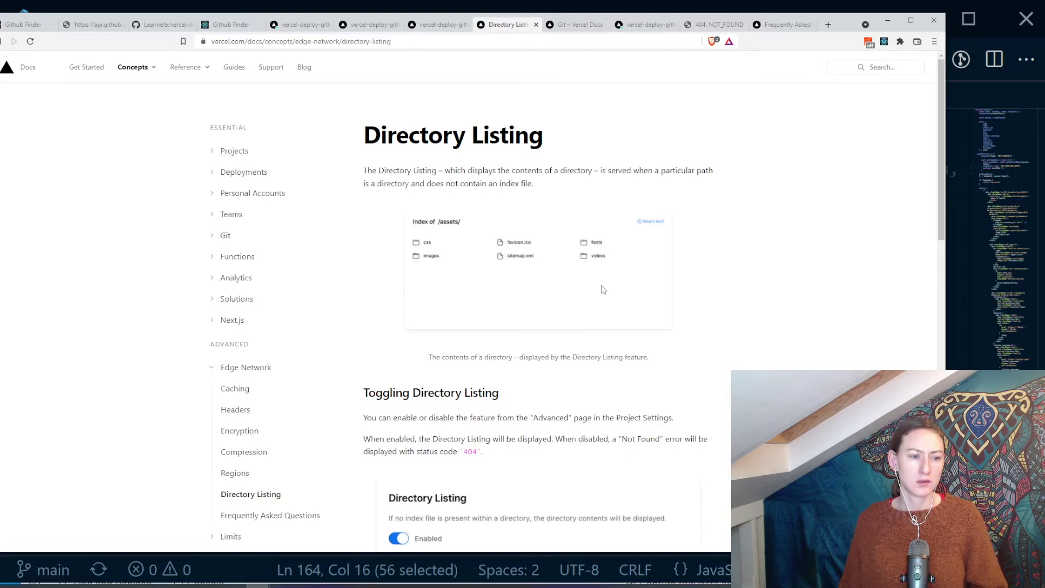
scroll(603, 290, "down", 2)
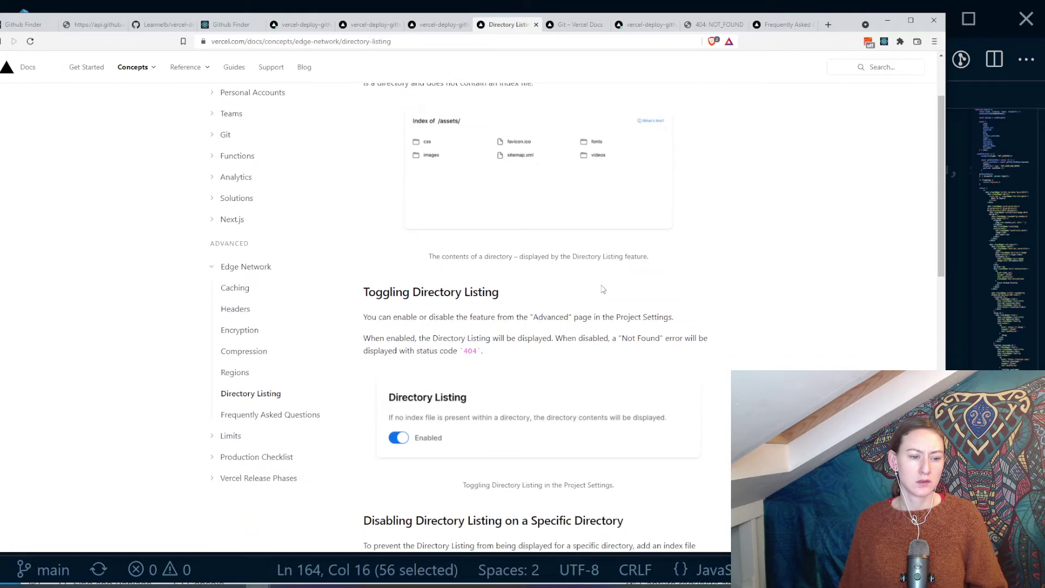
scroll(603, 290, "down", 1)
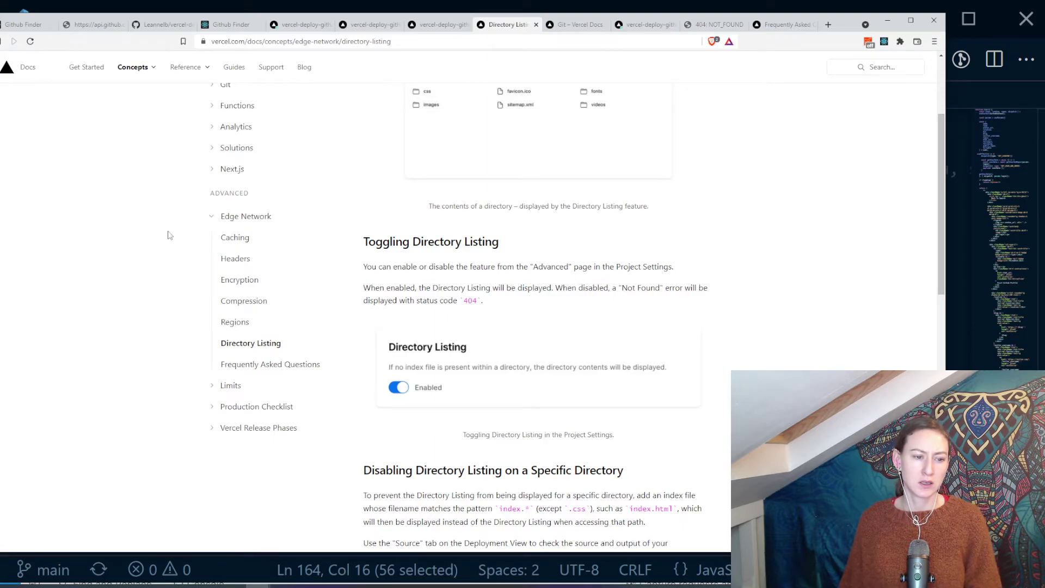
left_click_drag(588, 303, 555, 309)
left_click(597, 306)
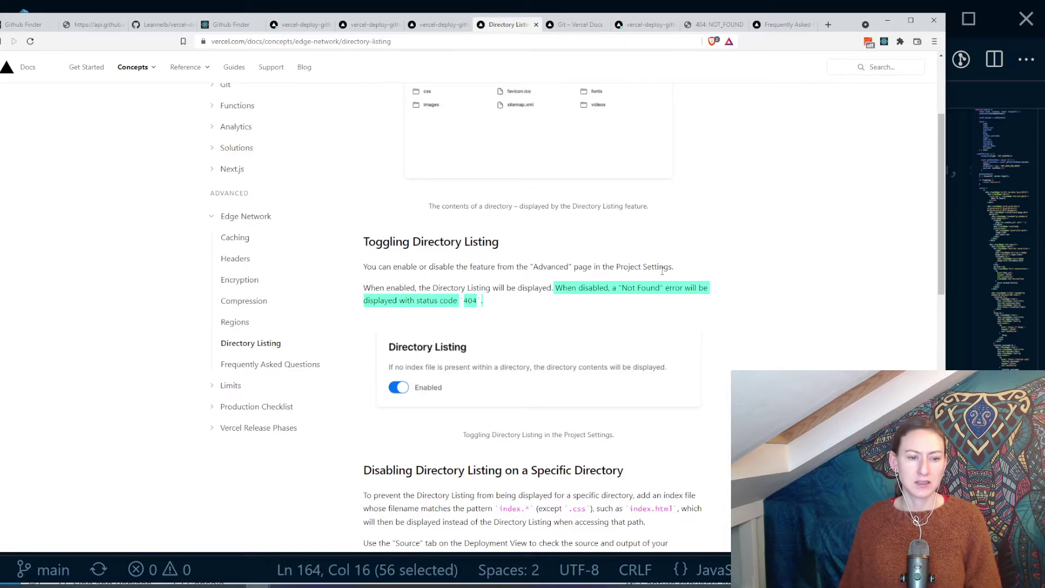
- Look through the project overview and the production deployment page, including the deployment's extra actions, for the Directory Listing setting
left_click(366, 23)
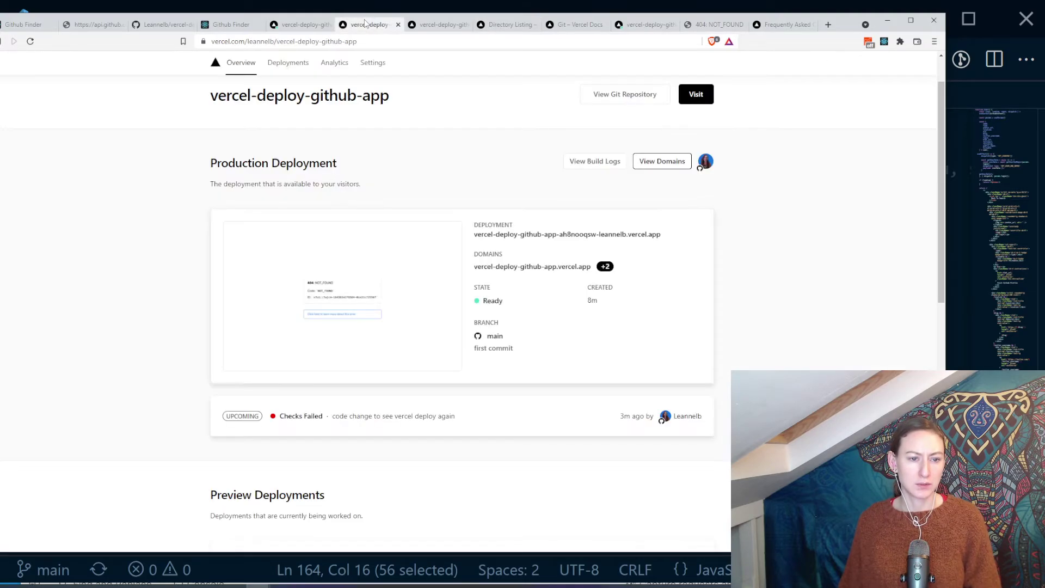
scroll(565, 205, "up", 1)
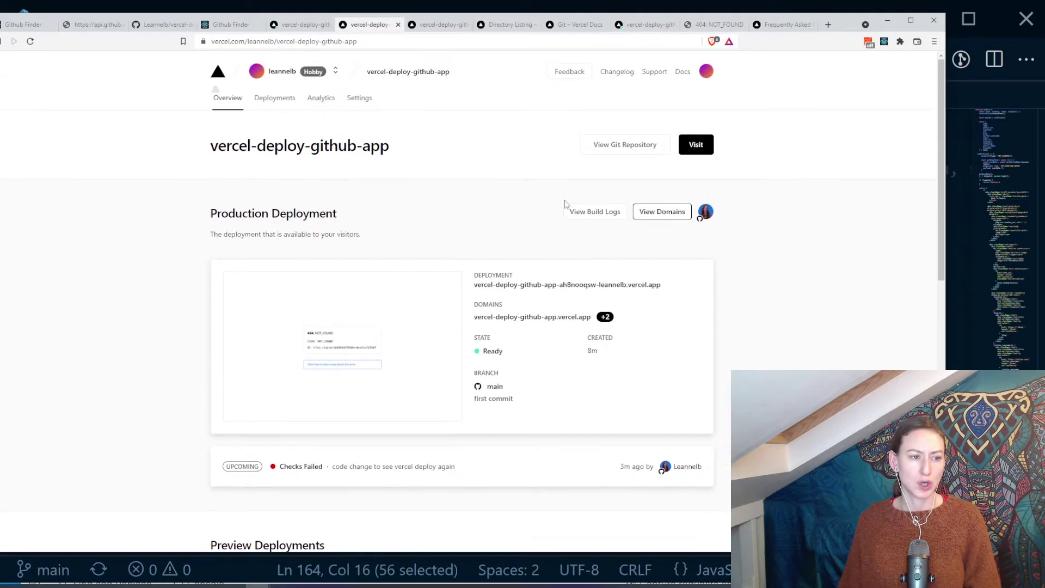
scroll(558, 202, "down", 4)
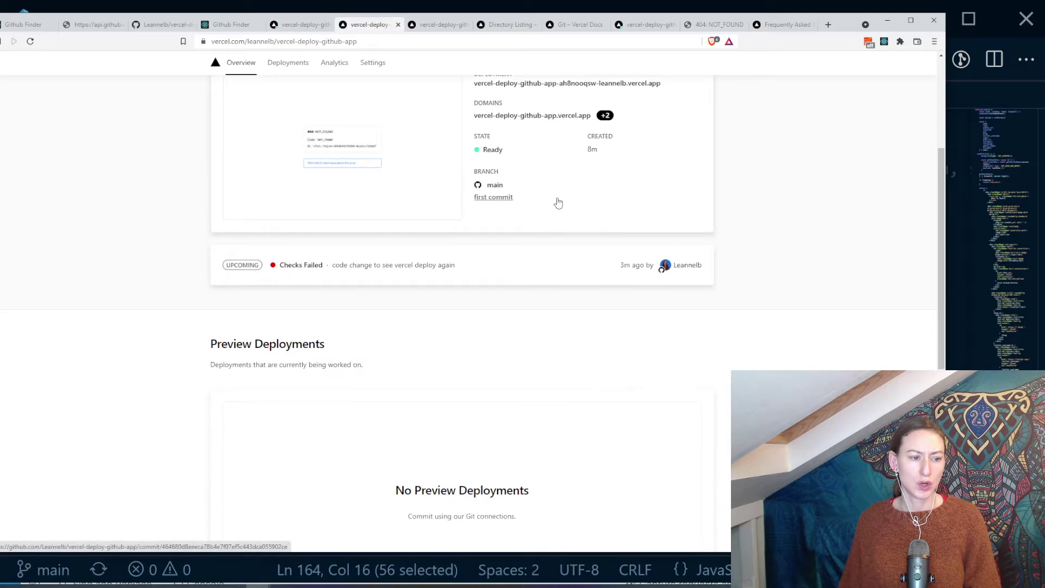
scroll(555, 200, "up", 3)
scroll(555, 200, "up", 1)
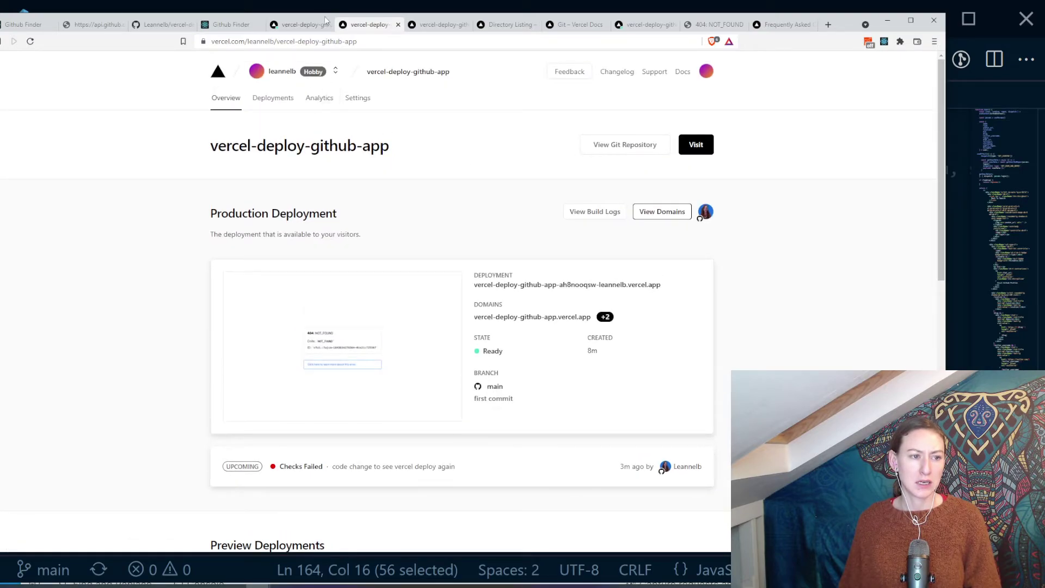
left_click(302, 24)
scroll(463, 299, "up", 3)
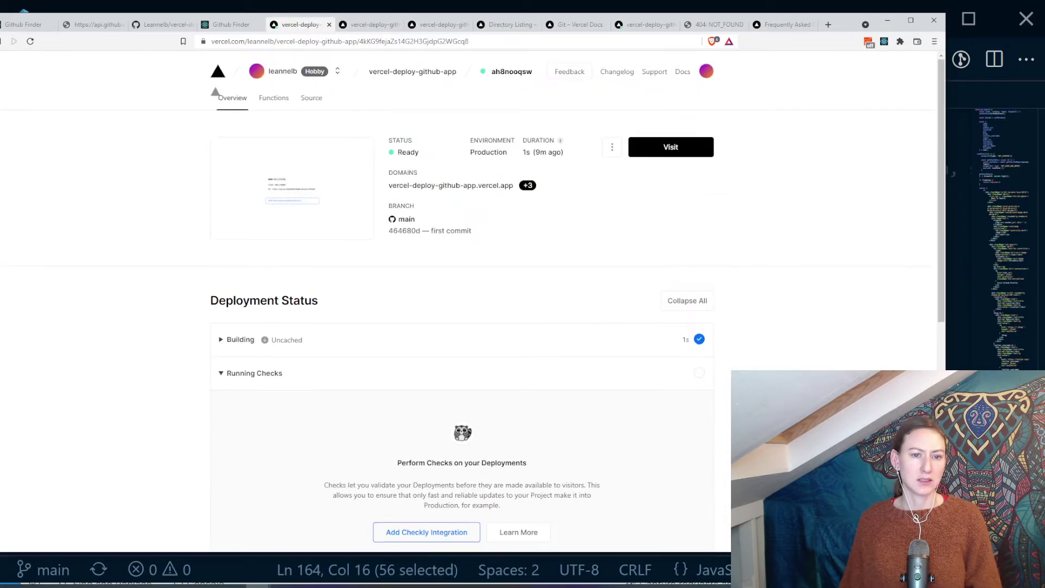
left_click(613, 155)
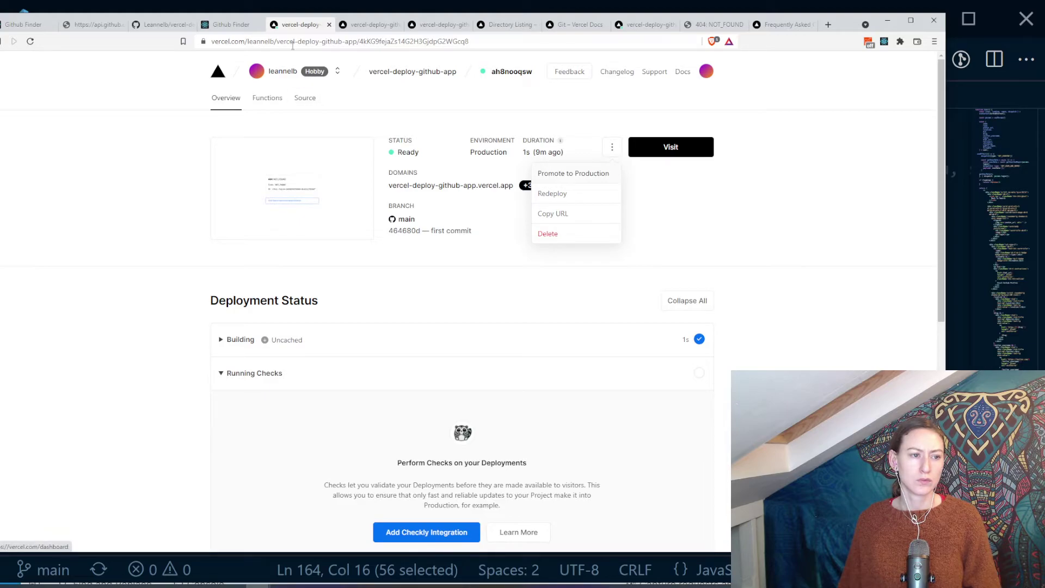
- Go to the account dashboard, check the live site of the vercel-deploy-github-app project, and return to the dashboard
left_click(284, 73)
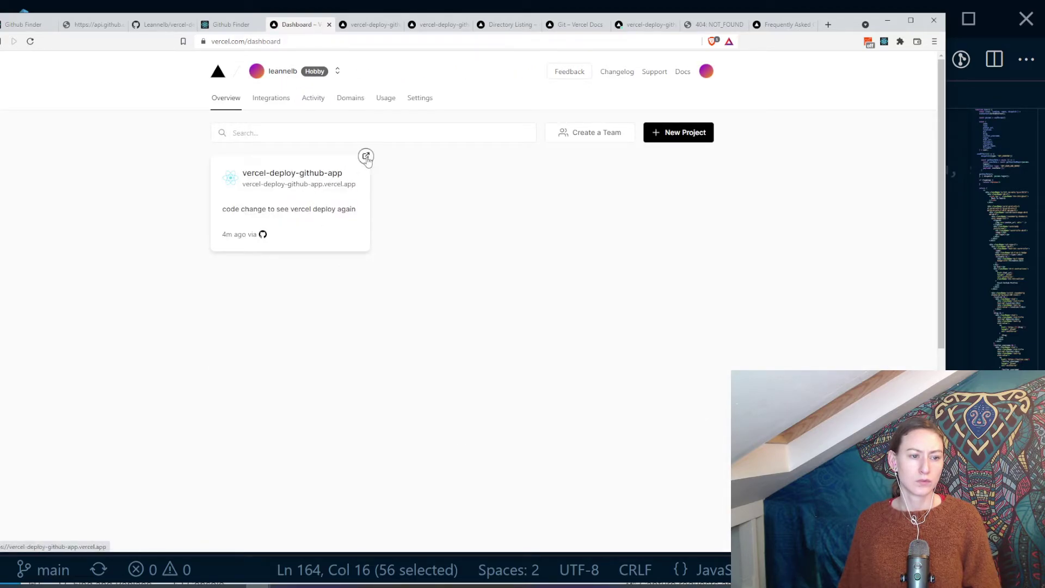
left_click(367, 157)
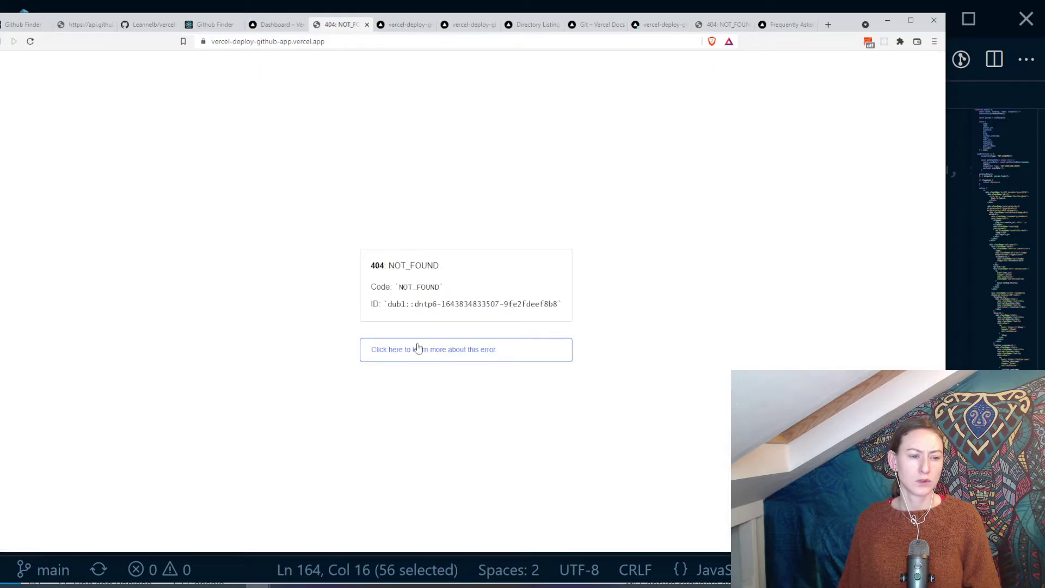
left_click(281, 24)
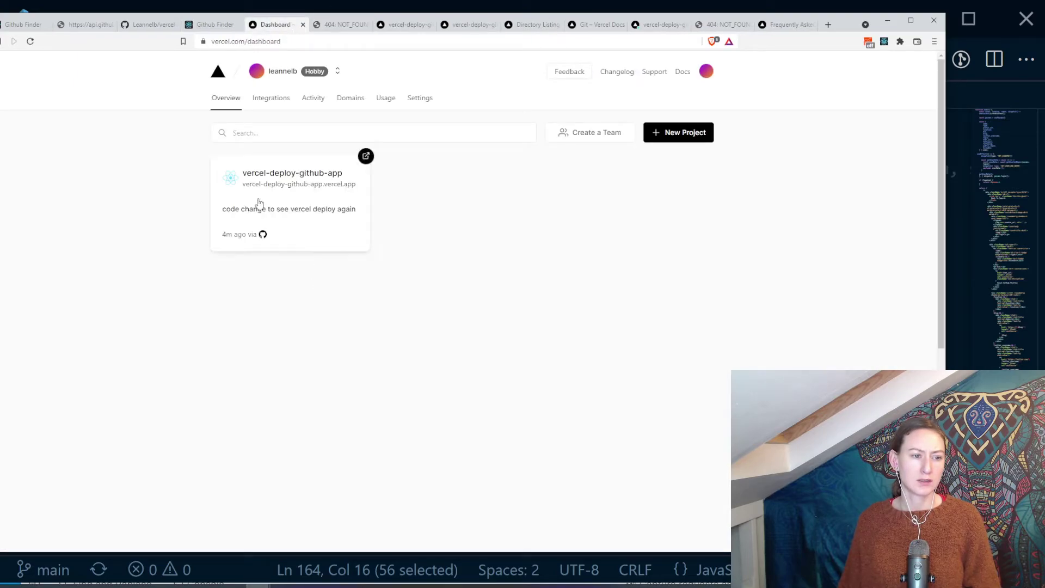
- Look through the personal account settings, from General and Login Connections to Billing, Invoices and Tokens, for the Directory Listing option
left_click(420, 108)
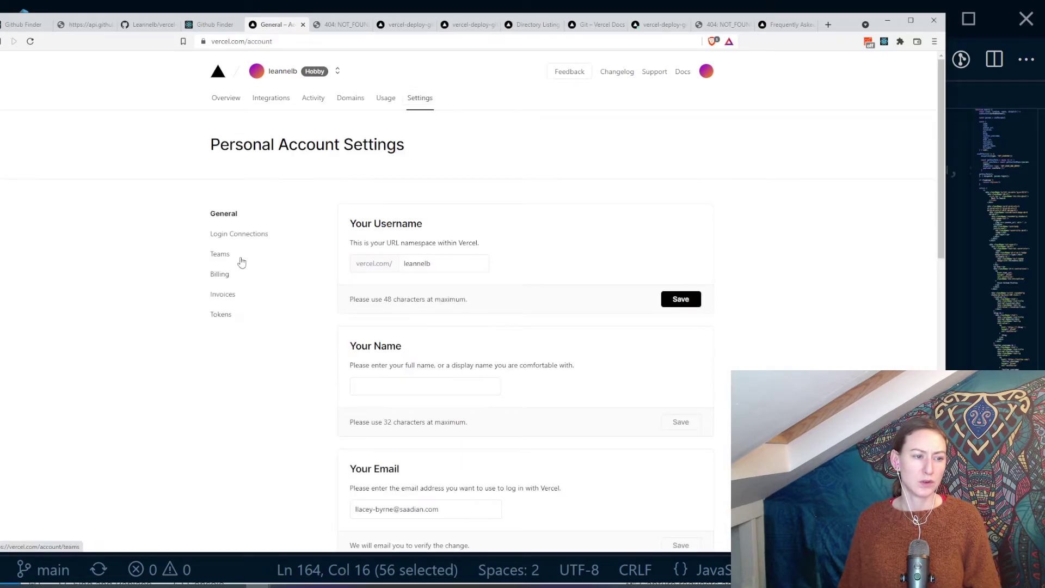
scroll(481, 280, "down", 3)
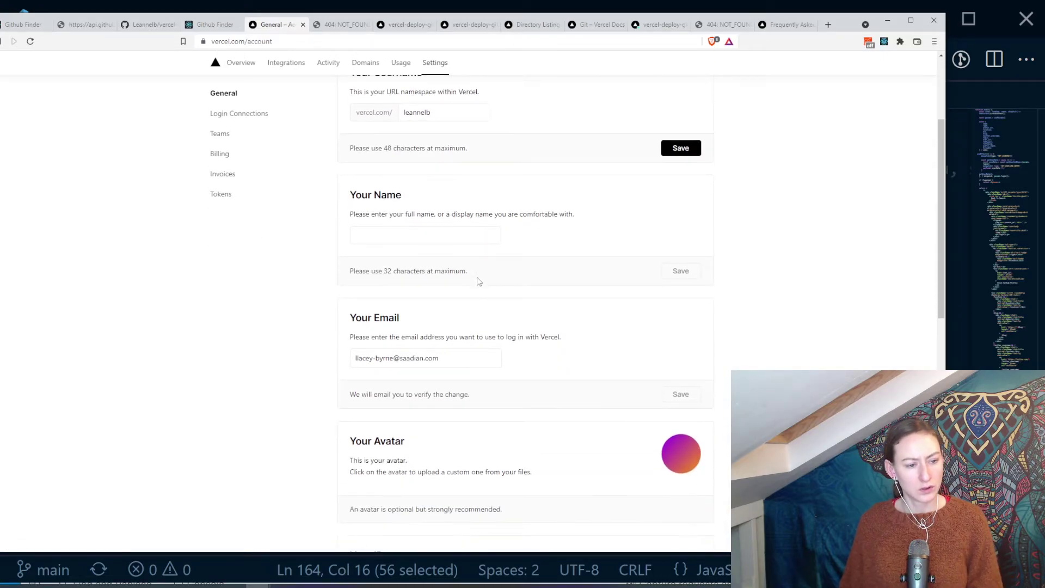
scroll(478, 281, "down", 4)
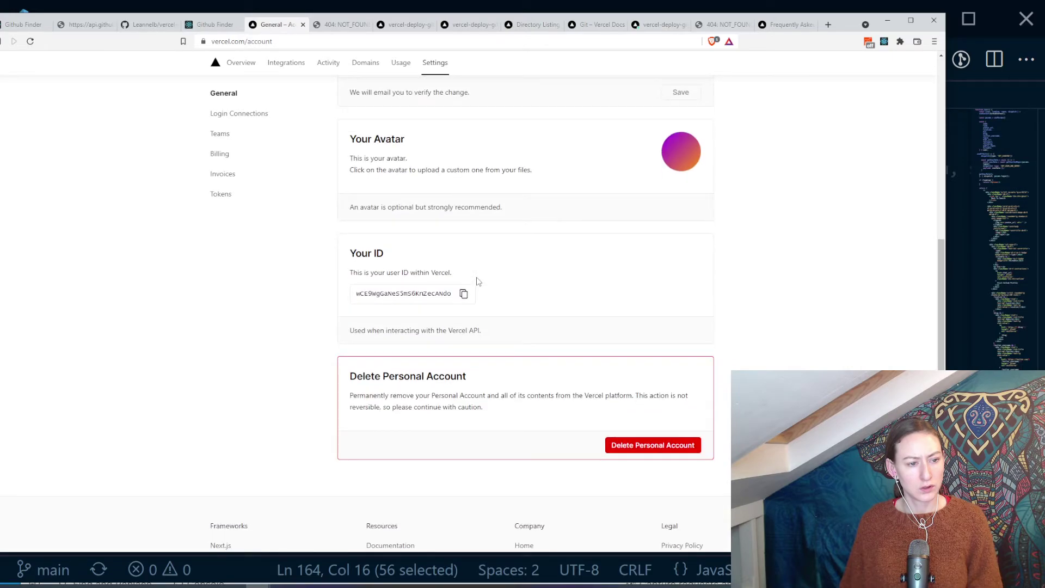
scroll(478, 281, "down", 2)
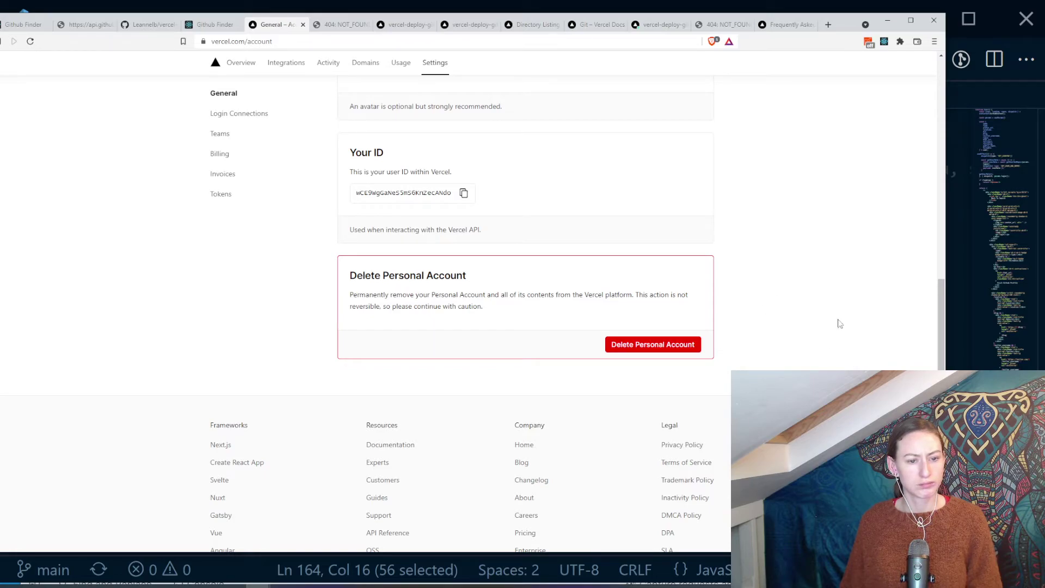
scroll(522, 305, "up", 10)
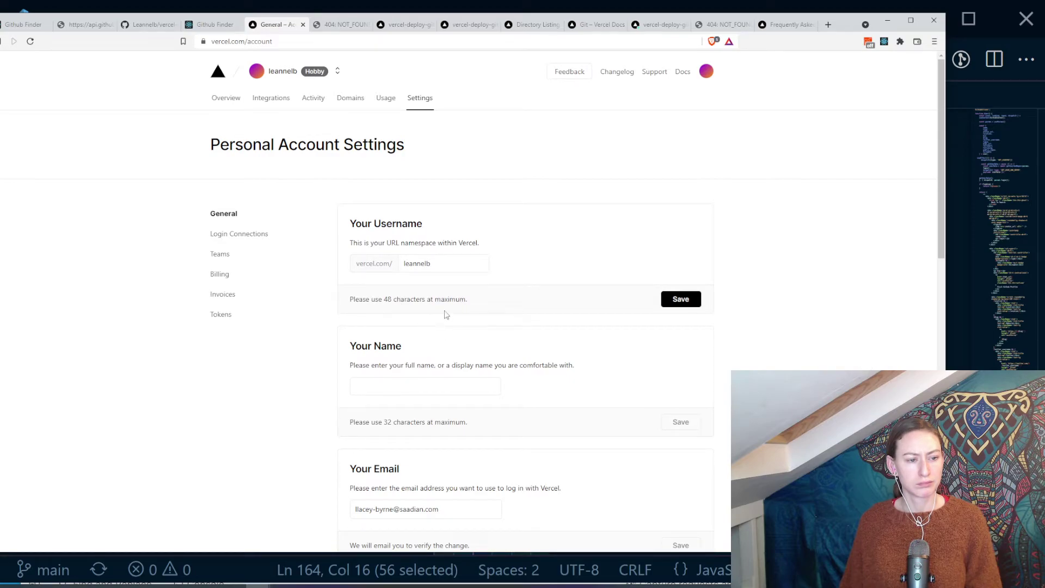
left_click(238, 234)
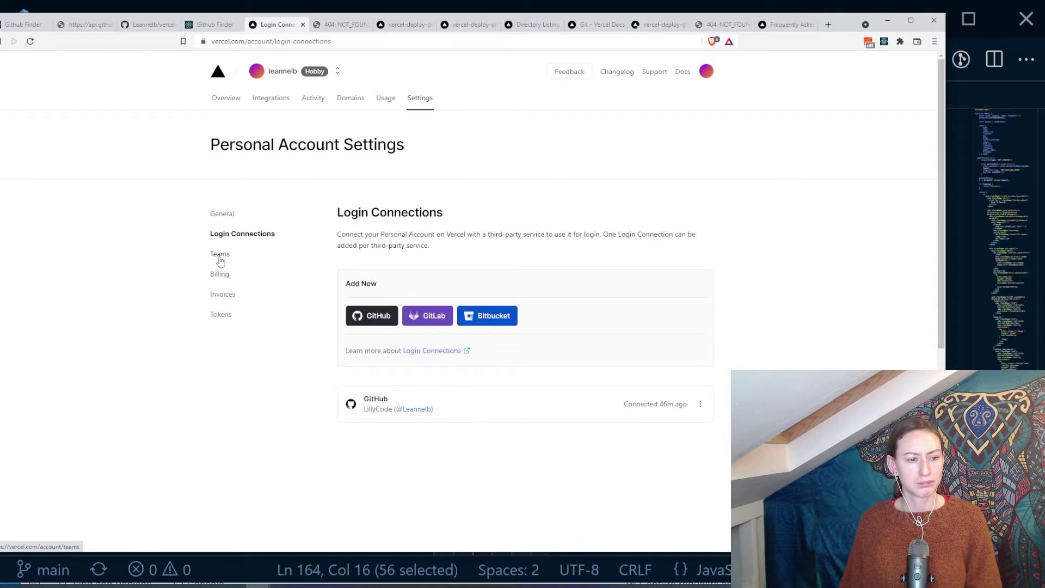
left_click(220, 257)
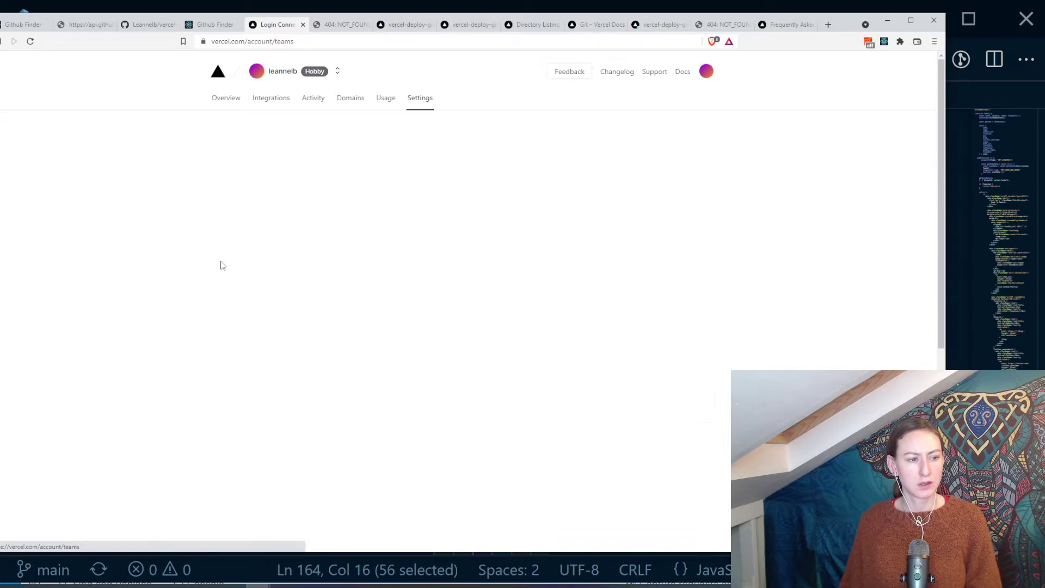
left_click(220, 275)
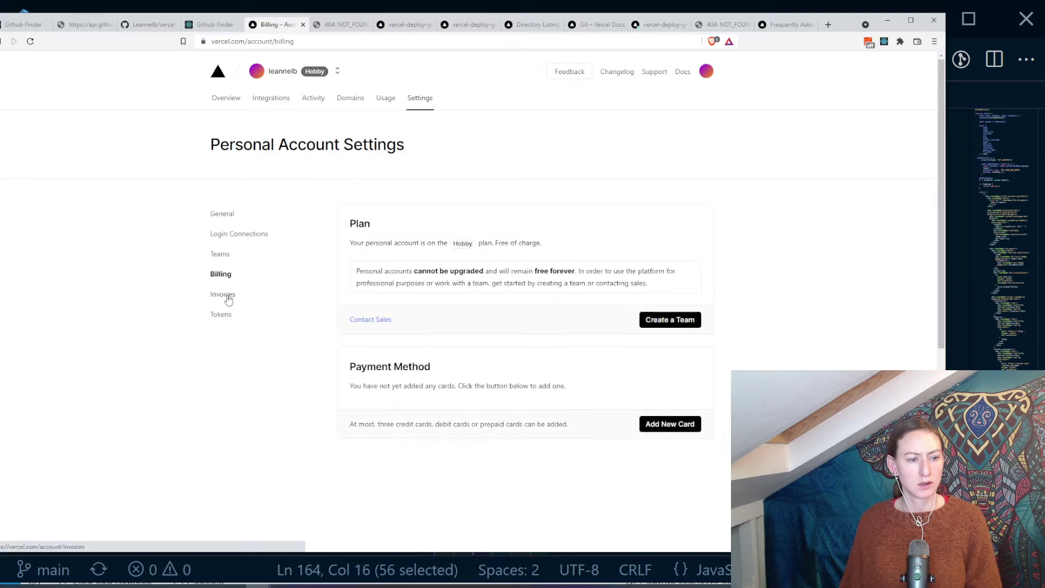
left_click(228, 298)
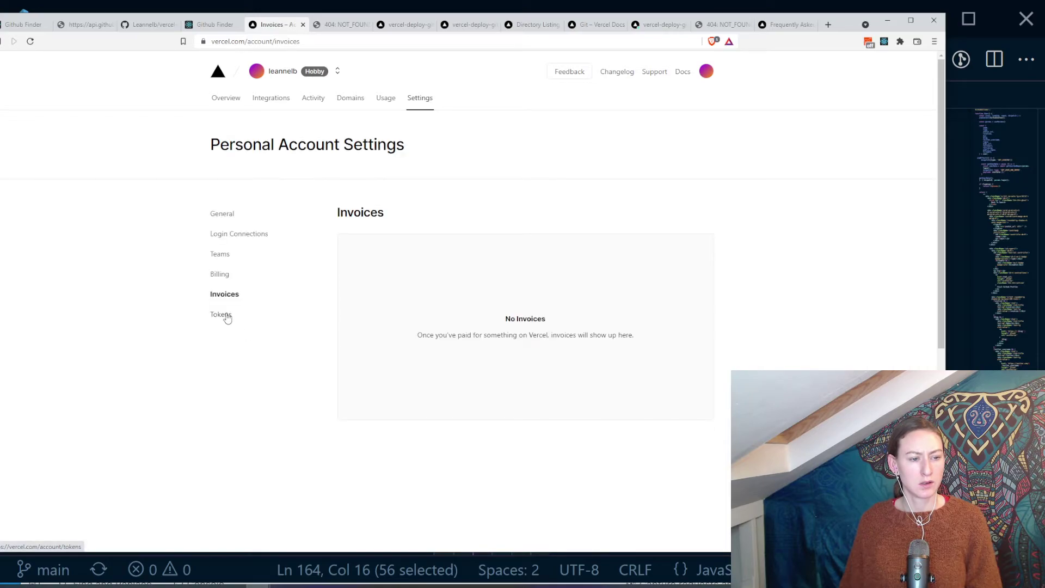
left_click(226, 317)
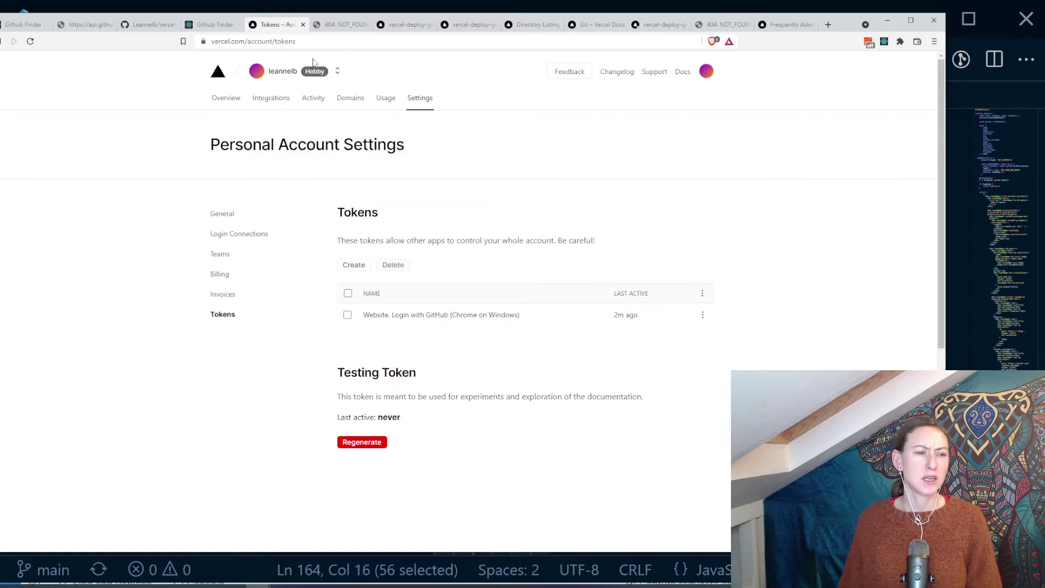
- Open the vercel-deploy-github-app project from the dashboard and look through its general project settings for the Directory Listing option
left_click(226, 98)
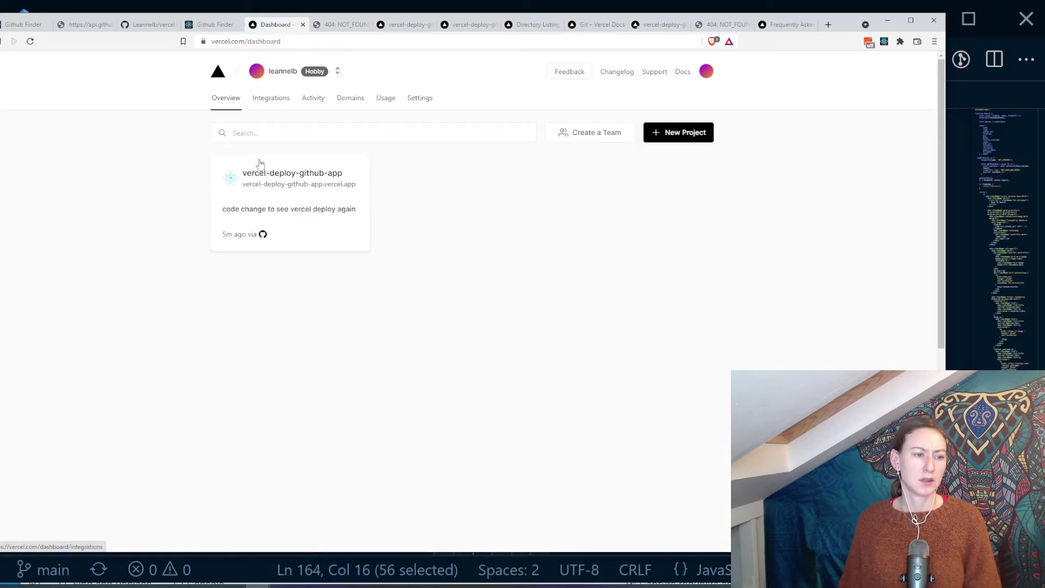
left_click(282, 178)
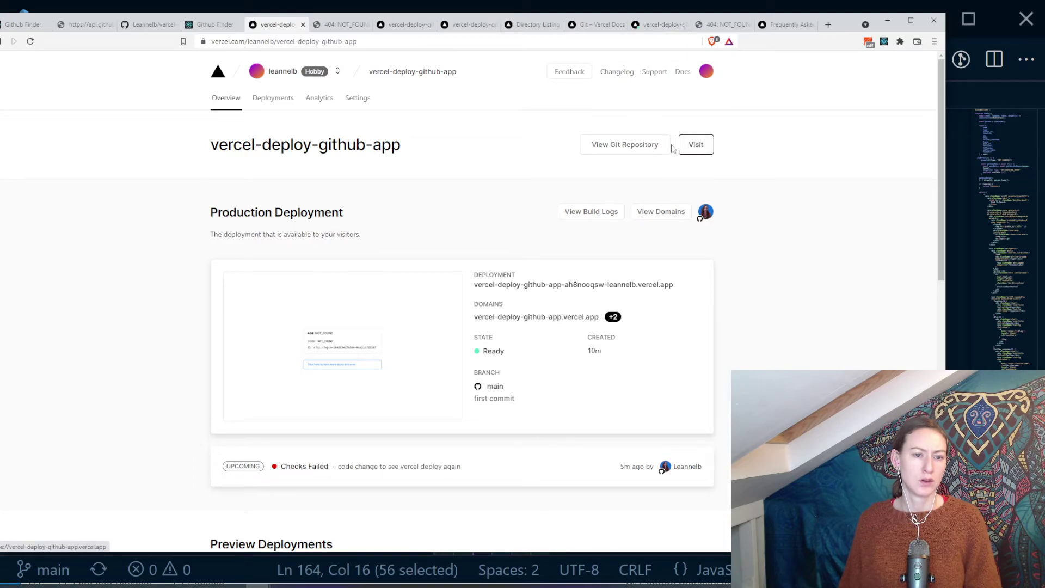
left_click(365, 99)
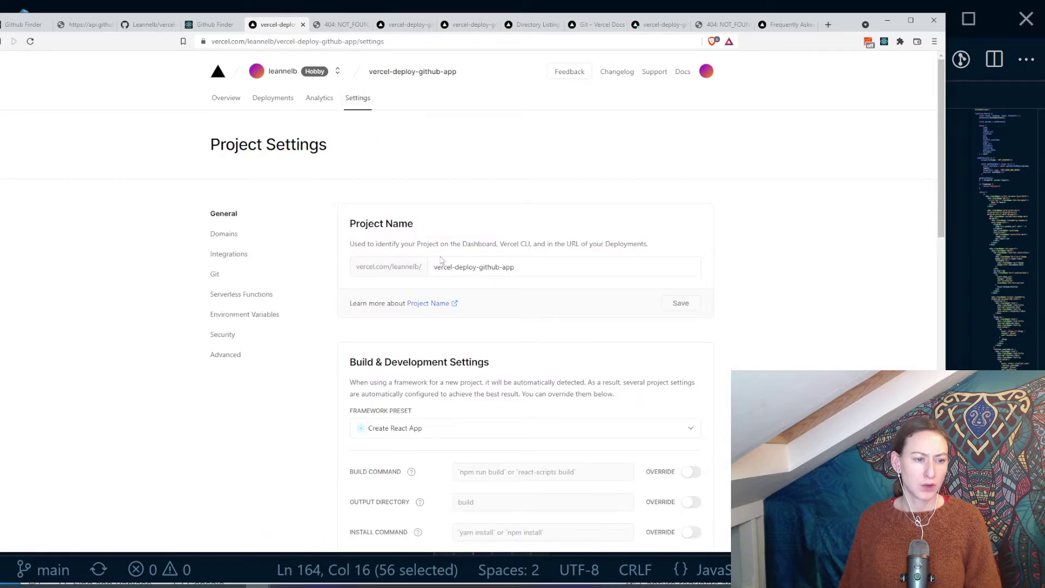
scroll(525, 241, "down", 6)
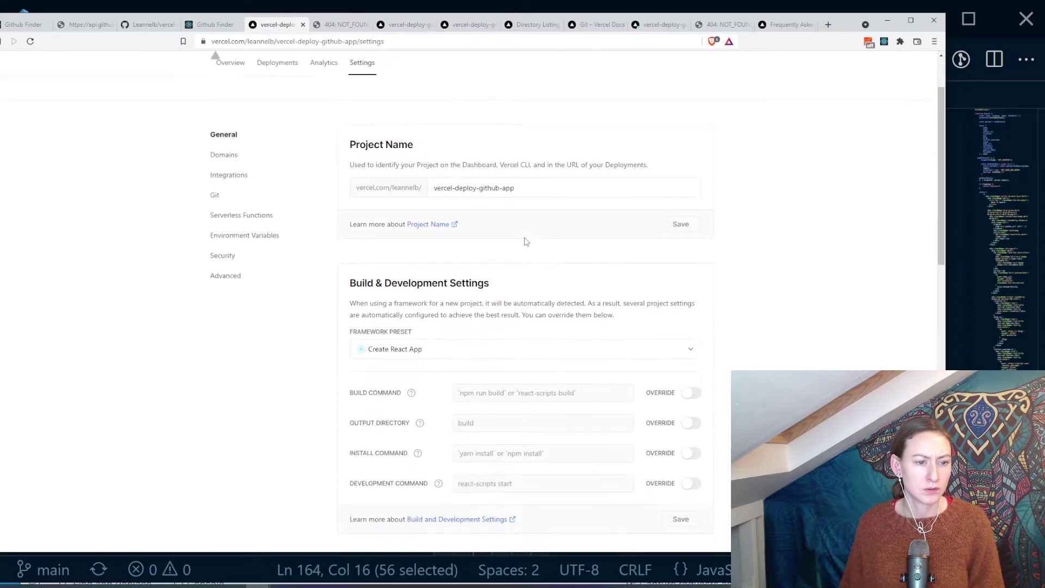
scroll(526, 241, "down", 6)
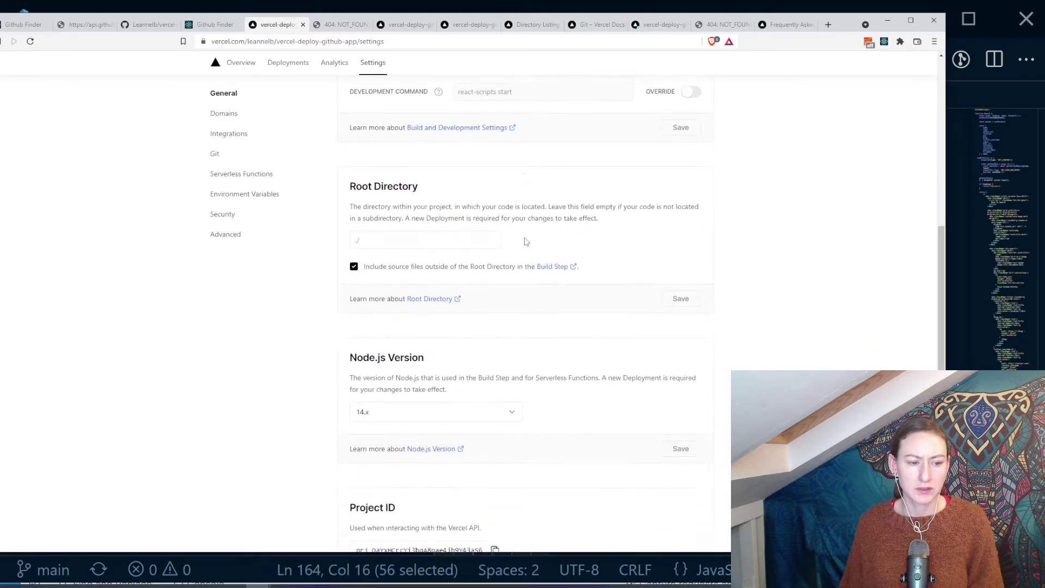
scroll(526, 241, "up", 4)
scroll(525, 241, "up", 10)
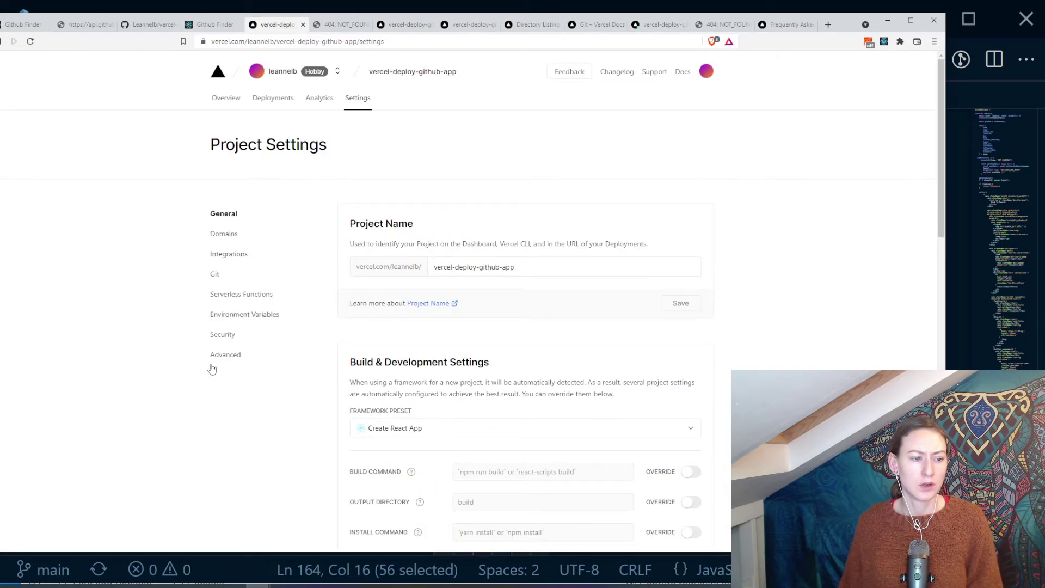
- Enable Directory Listing in the project's advanced settings and save the change
left_click(231, 354)
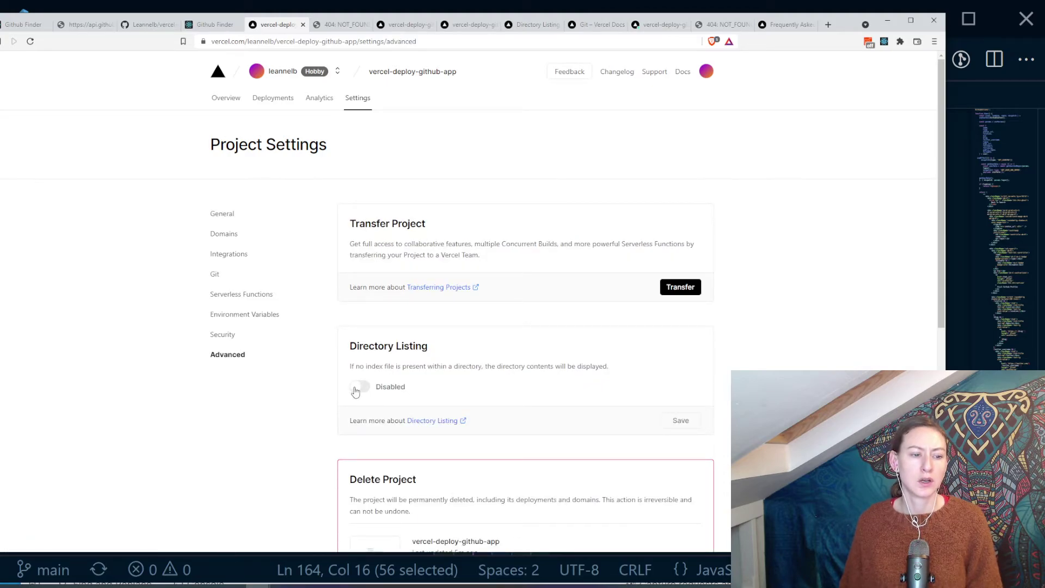
left_click(358, 387)
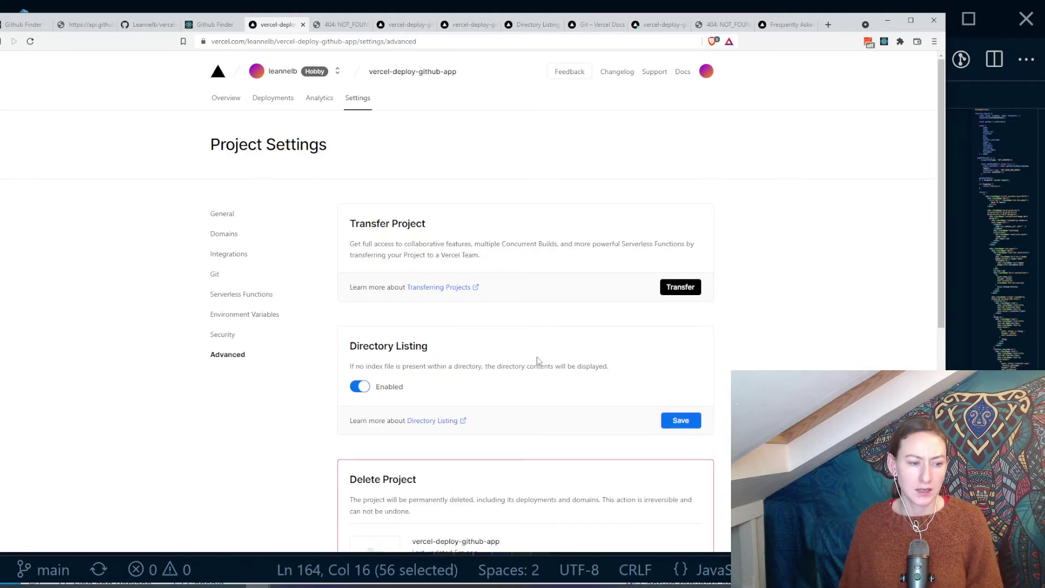
left_click(687, 421)
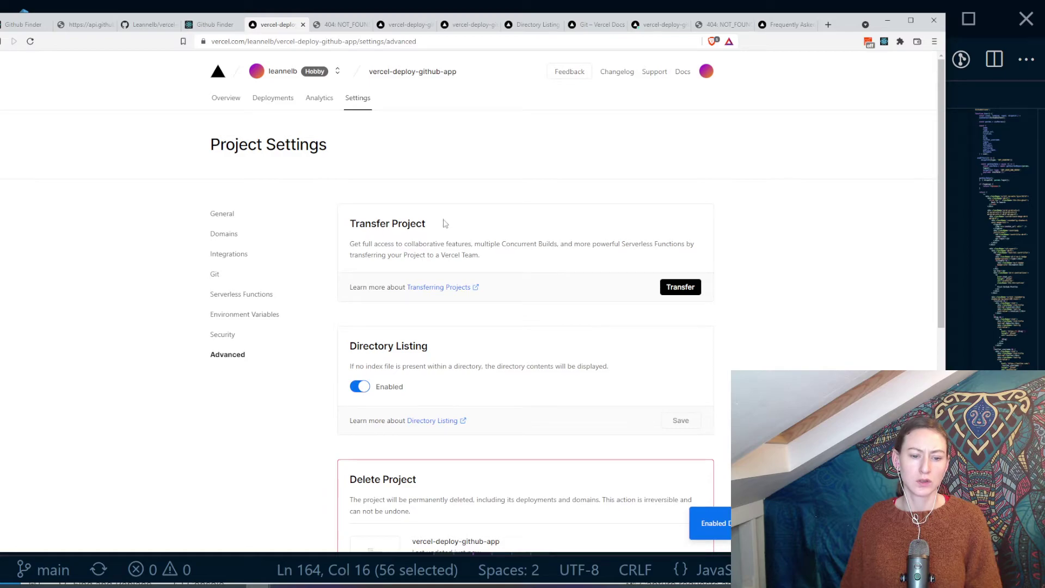
- Open the Directory Listing documentation, then reload the live site to recheck the 404 error and close that page
left_click(444, 421)
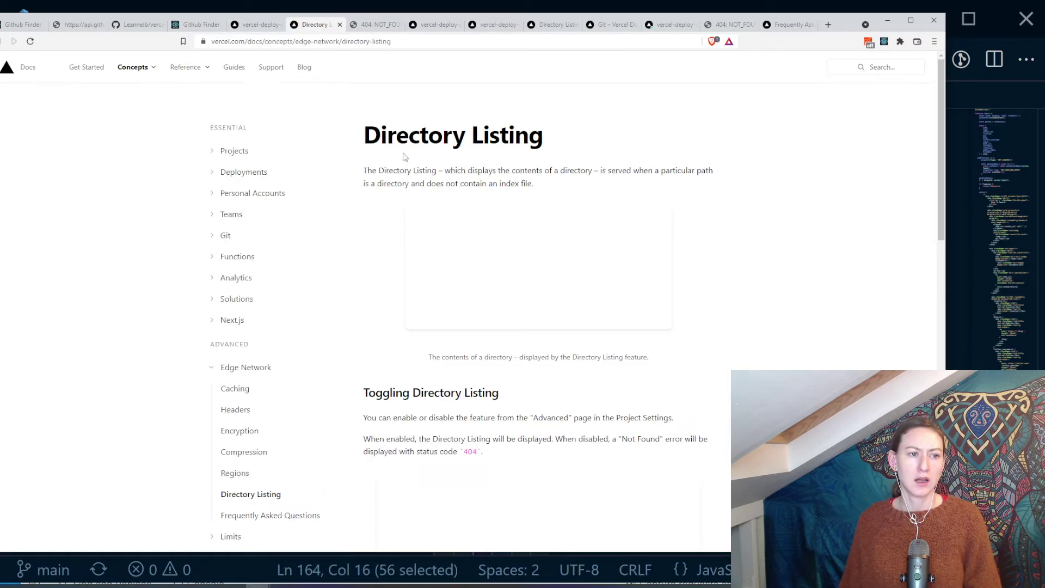
left_click(361, 28)
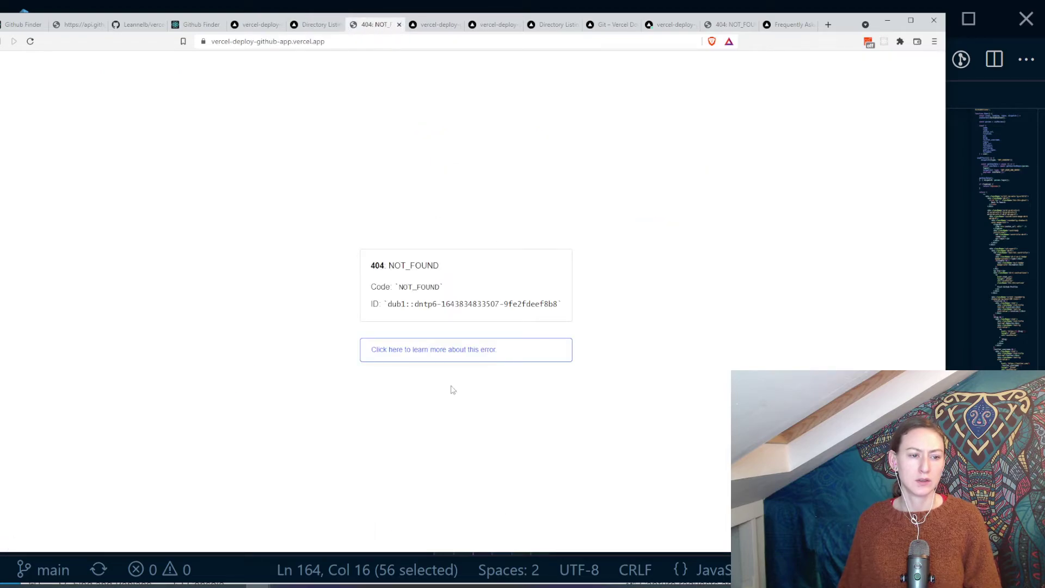
left_click(34, 46)
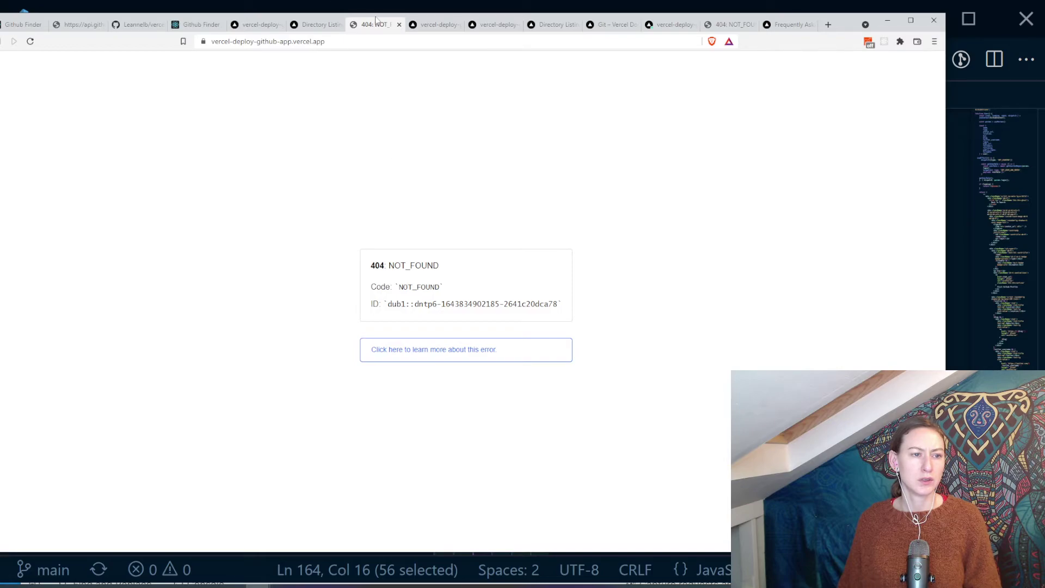
left_click(399, 25)
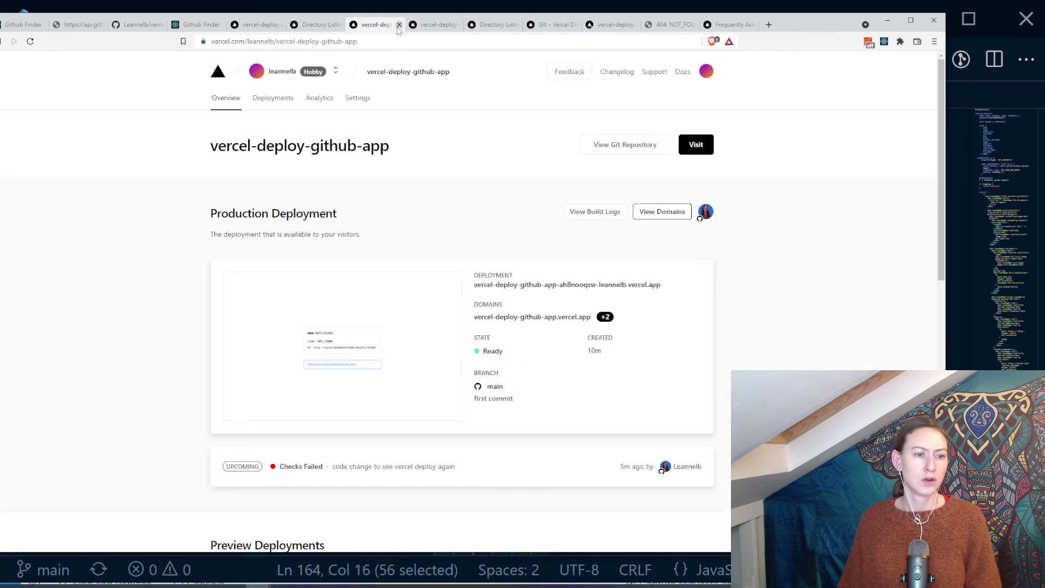
- Open the production deployment's details from the project overview, check its live site, and return to the deployment page
scroll(595, 287, "down", 3)
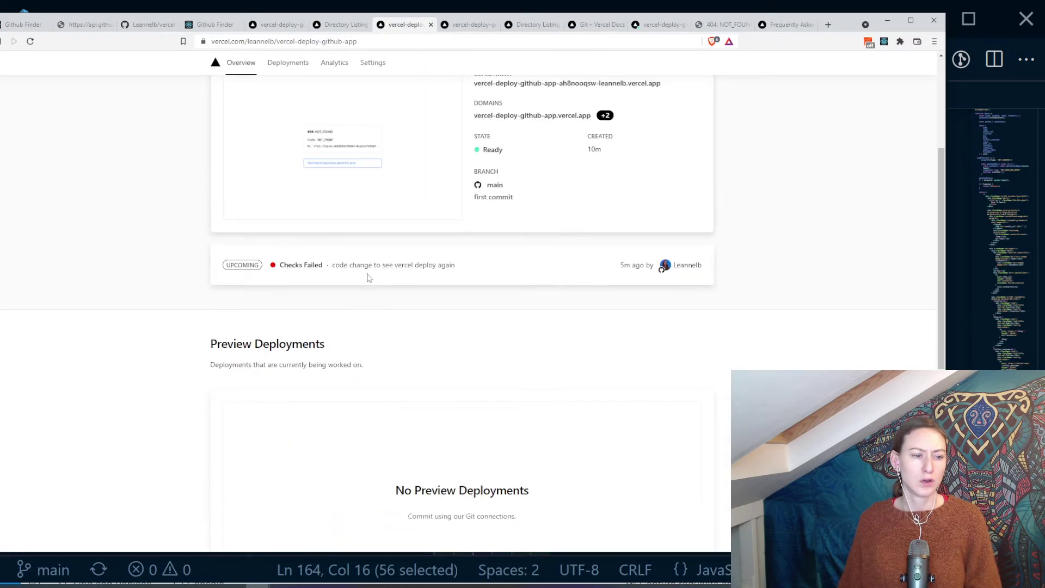
scroll(482, 284, "up", 2)
left_click(510, 235)
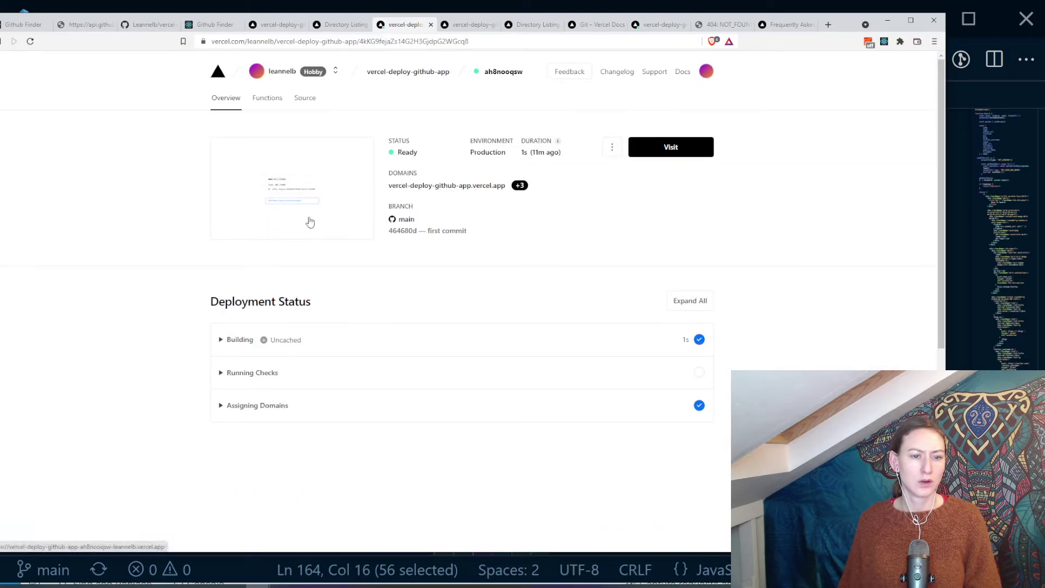
left_click(655, 152)
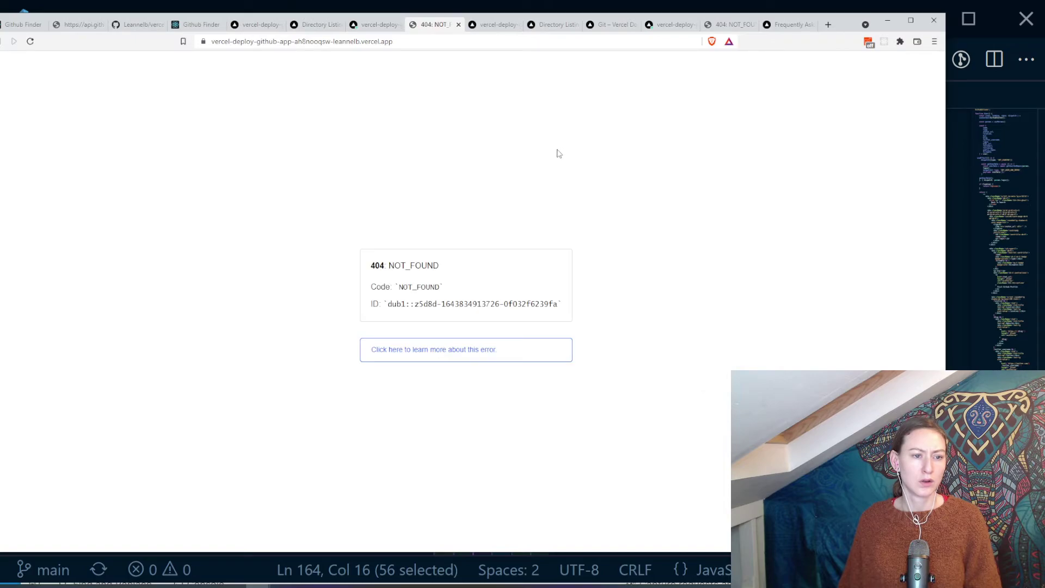
left_click(378, 25)
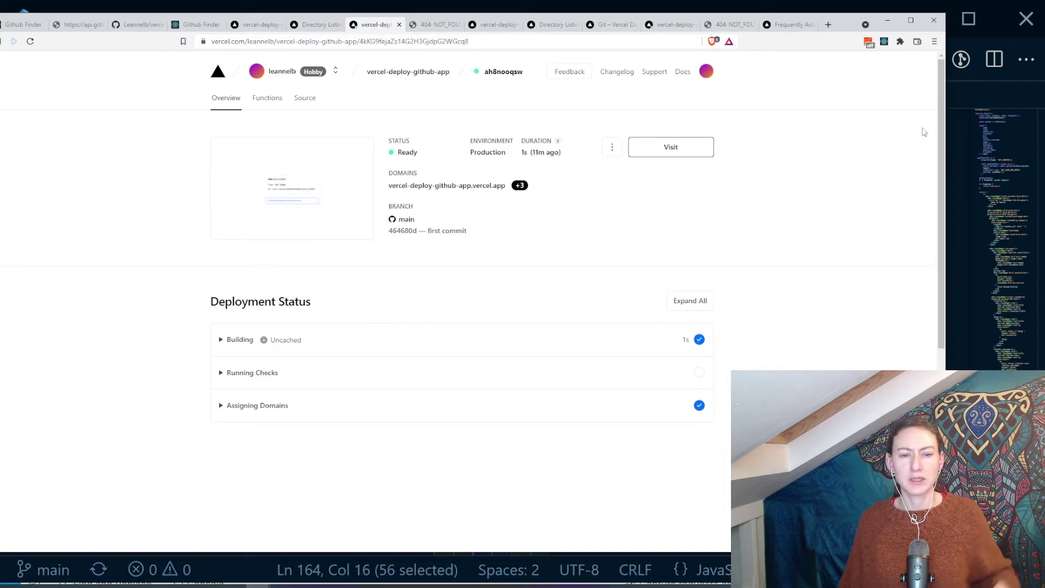
- Switch to Visual Studio Code and open NotFound.jsx from the github-finder pages folder
left_click(1009, 211)
left_click(1008, 210)
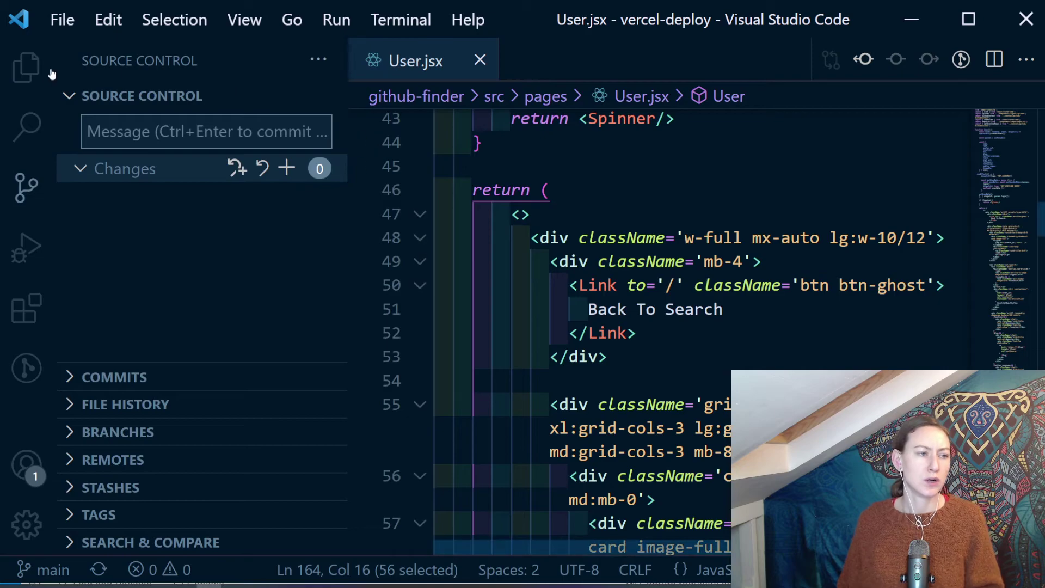
left_click(26, 66)
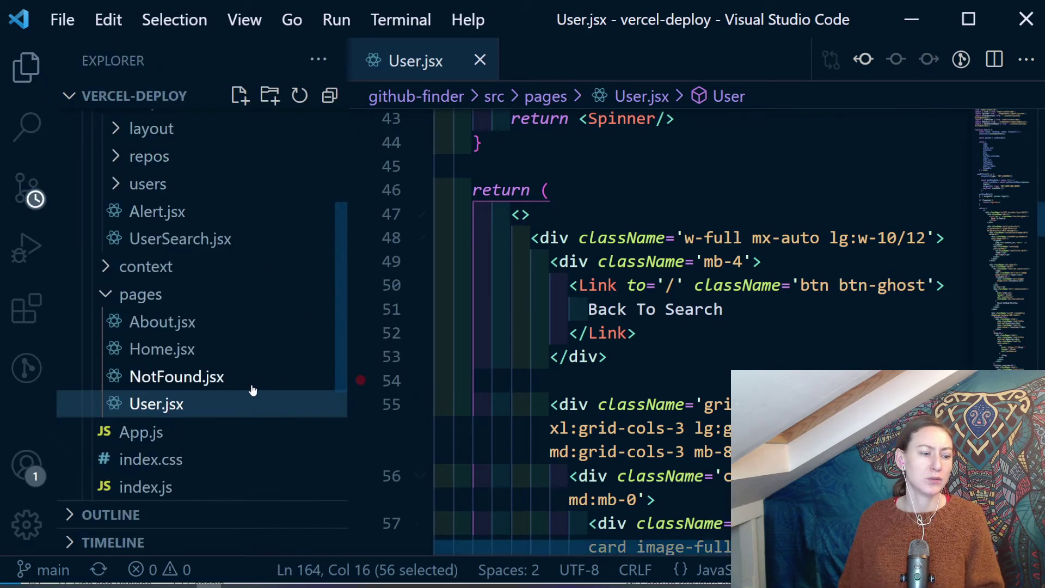
left_click(193, 384)
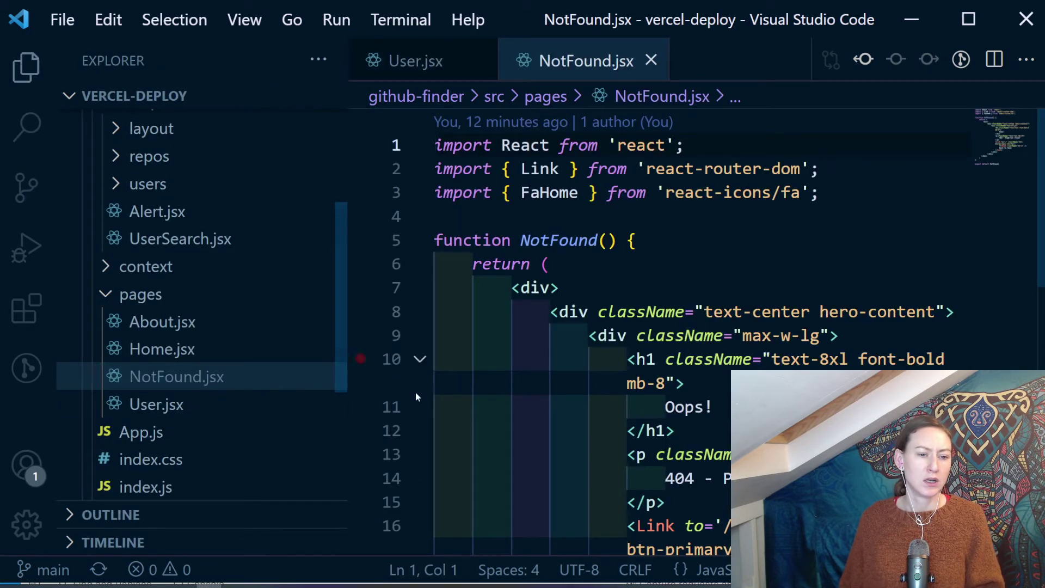
- Add the comment "// test for vercel deploy" on a new line above the NotFound function
left_click(558, 217)
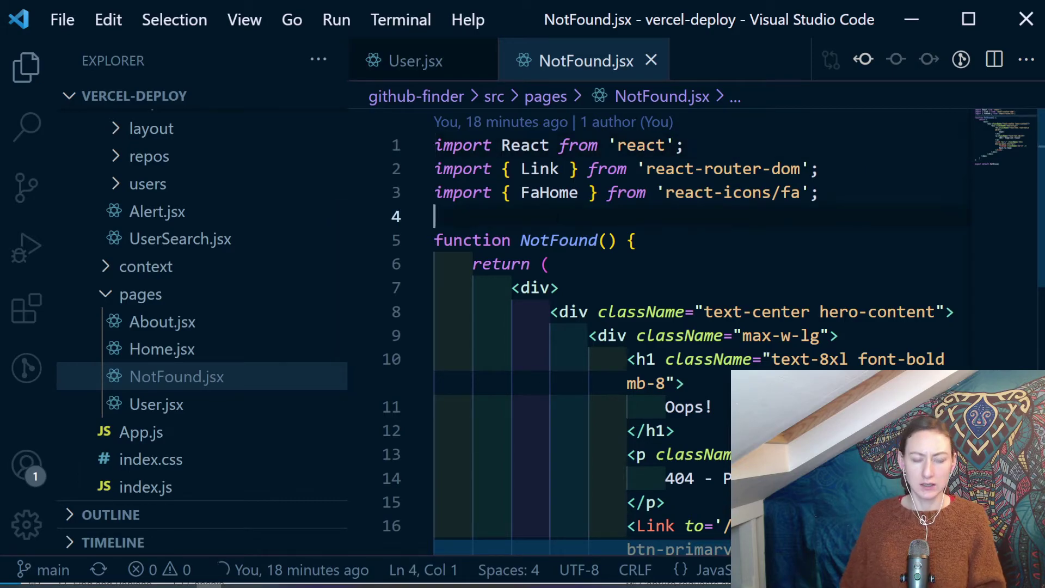
key("Return")
type("// test for vb")
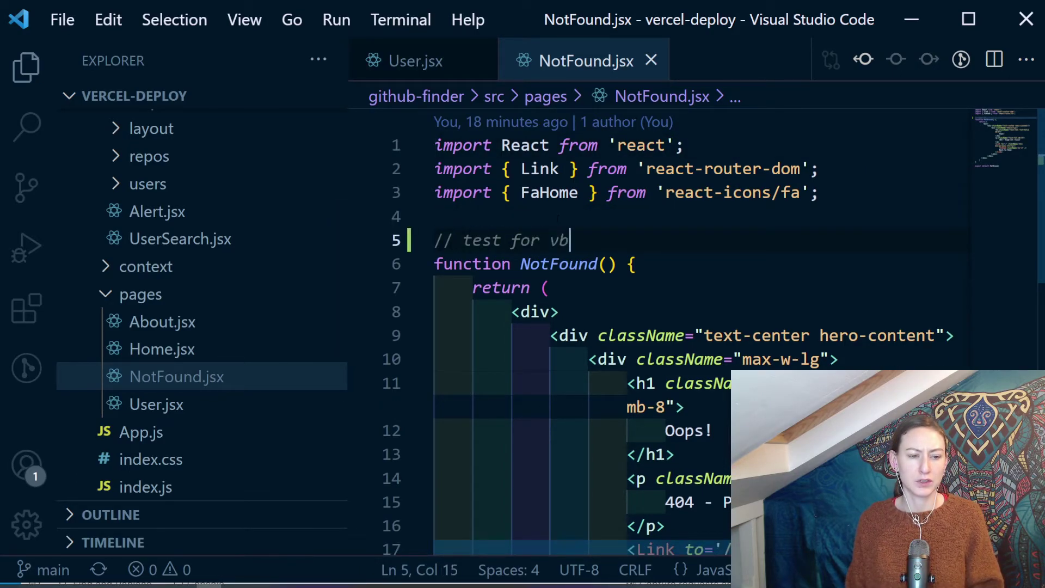
key("BackSpace")
type("er")
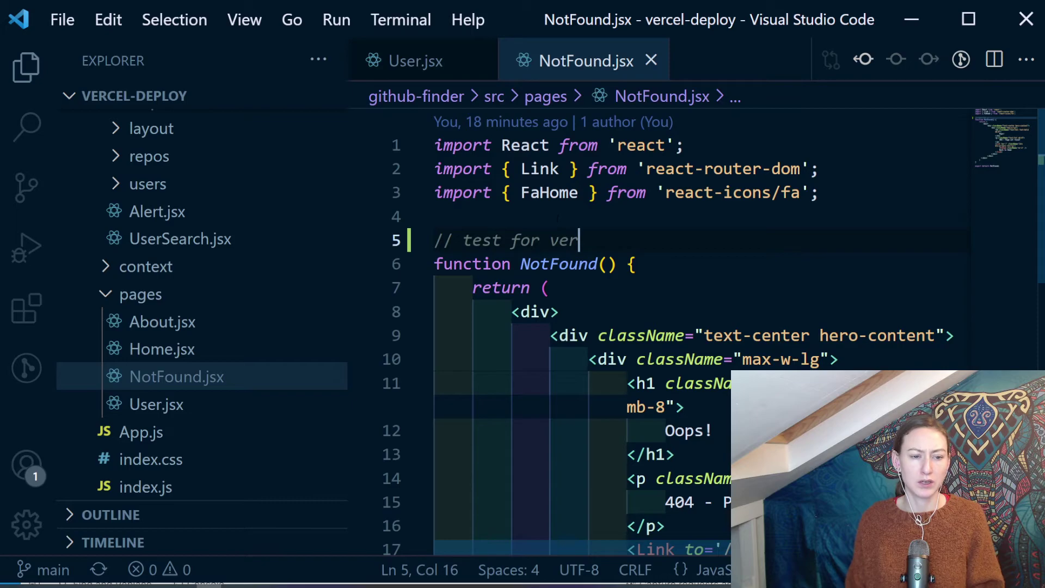
type("cel")
key("BackSpace")
type("el ")
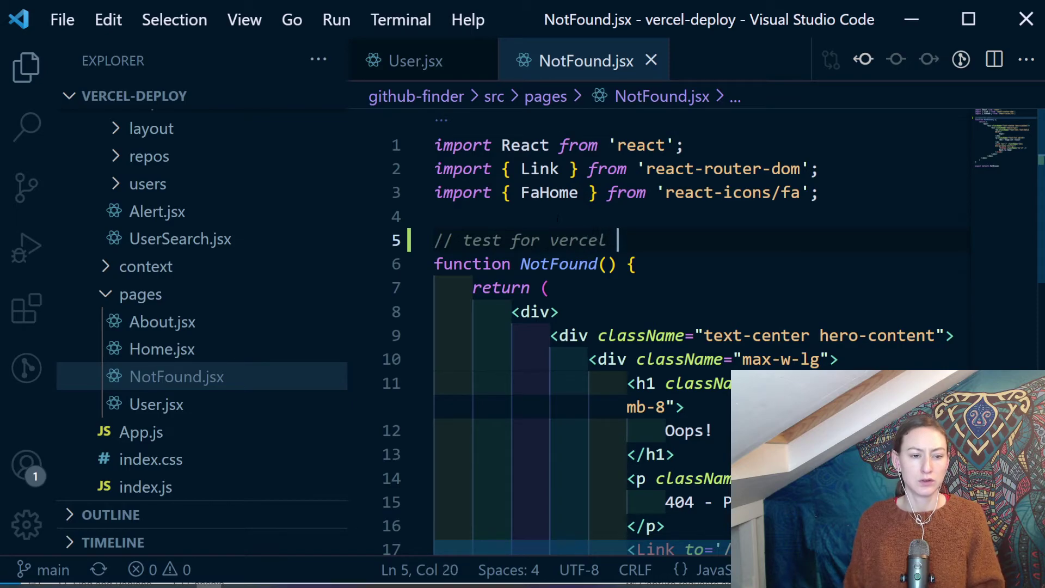
type("deploy")
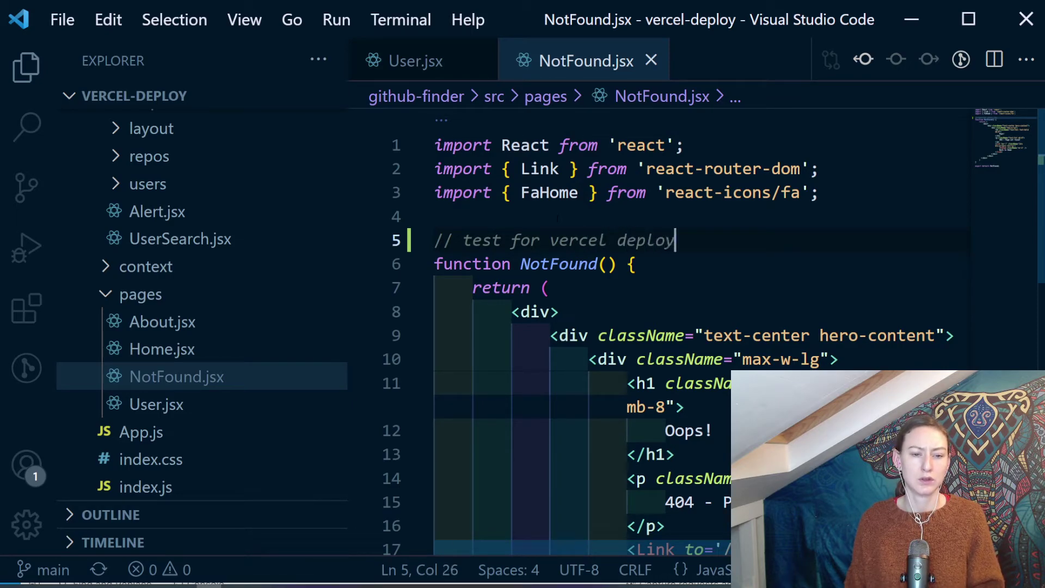
- Commit the NotFound.jsx change with the comment text "test for vercel deploy" as the message and sync it to the remote repository
left_click_drag(675, 240, 463, 240)
key("ctrl+c")
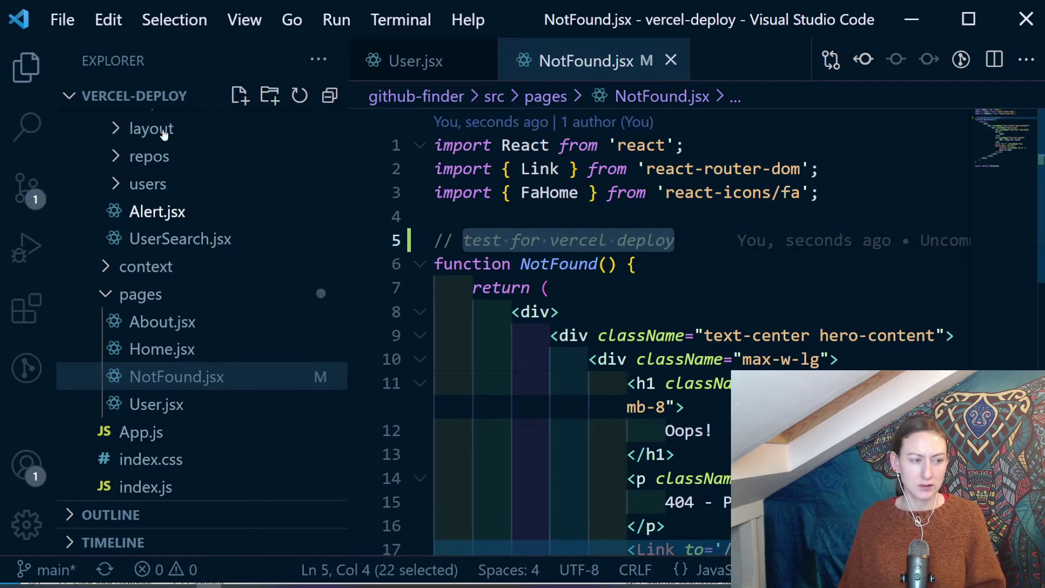
left_click(26, 126)
left_click(29, 61)
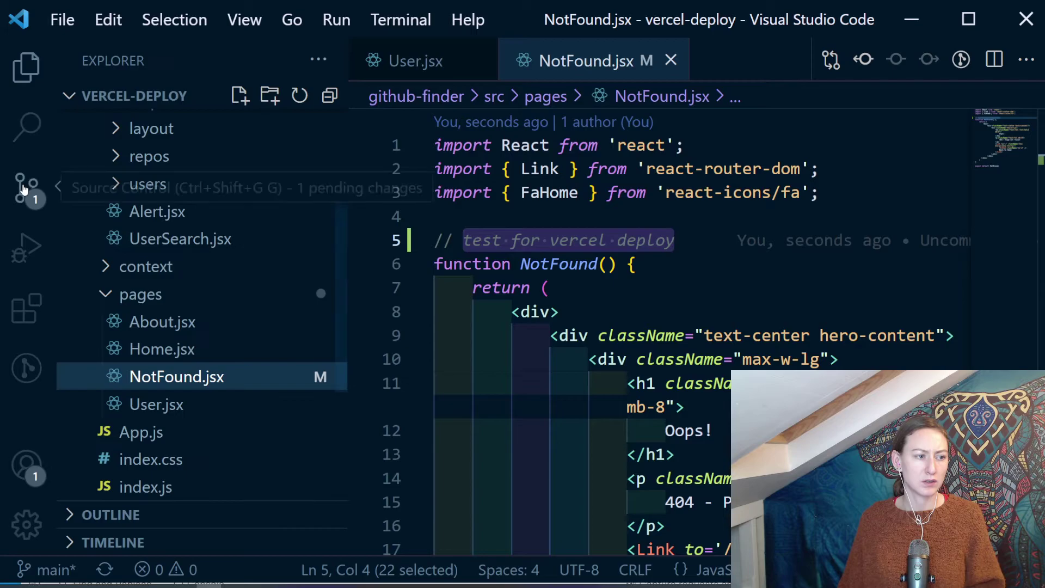
left_click(27, 186)
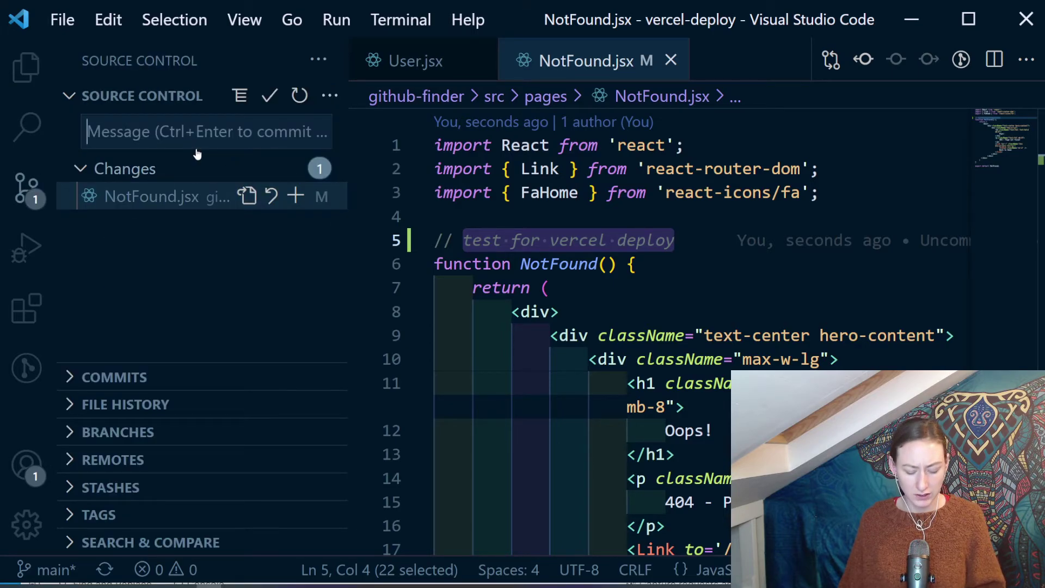
key("ctrl+v")
left_click(268, 96)
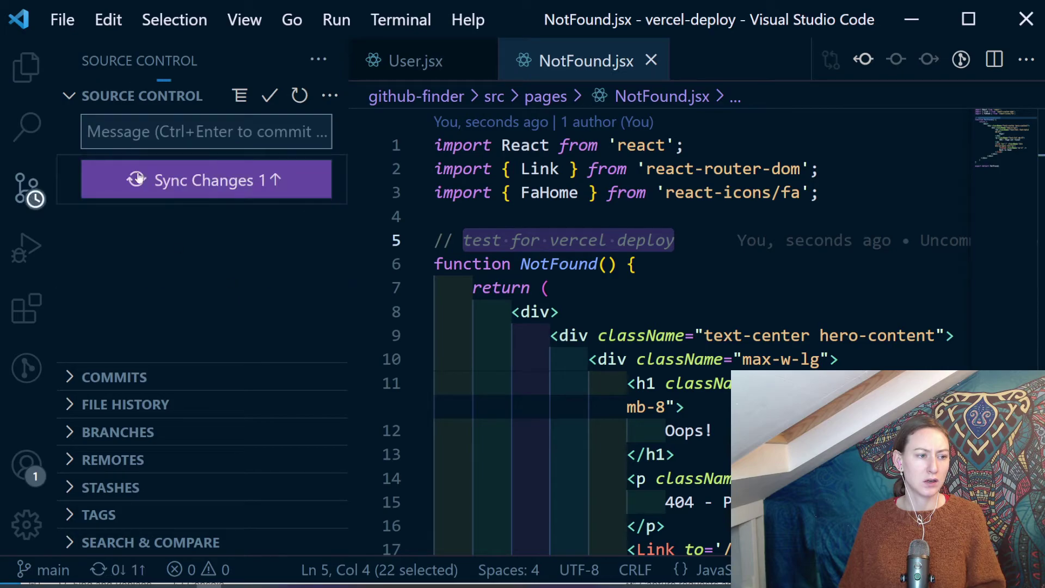
left_click(138, 179)
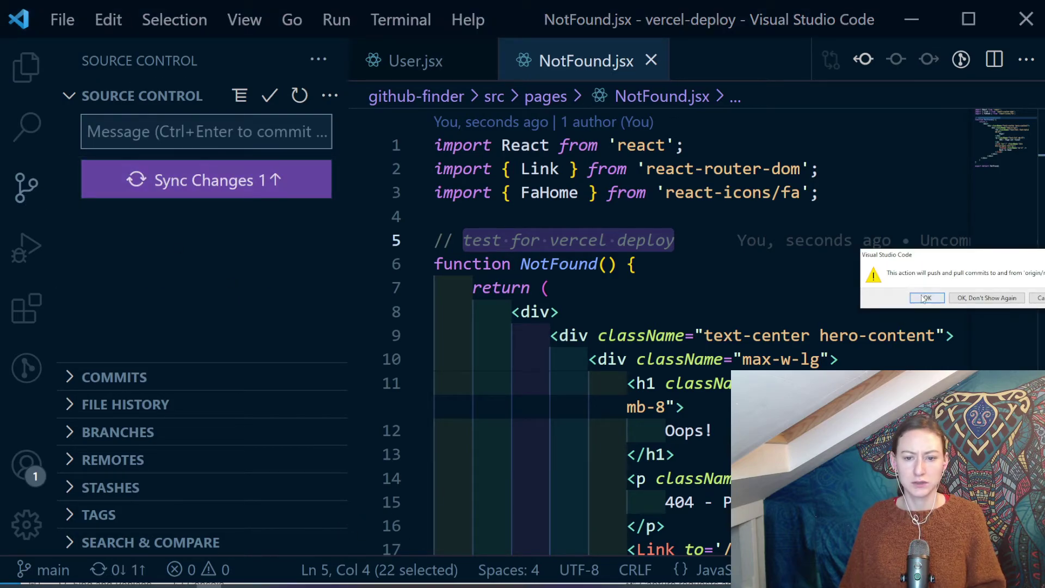
left_click(926, 297)
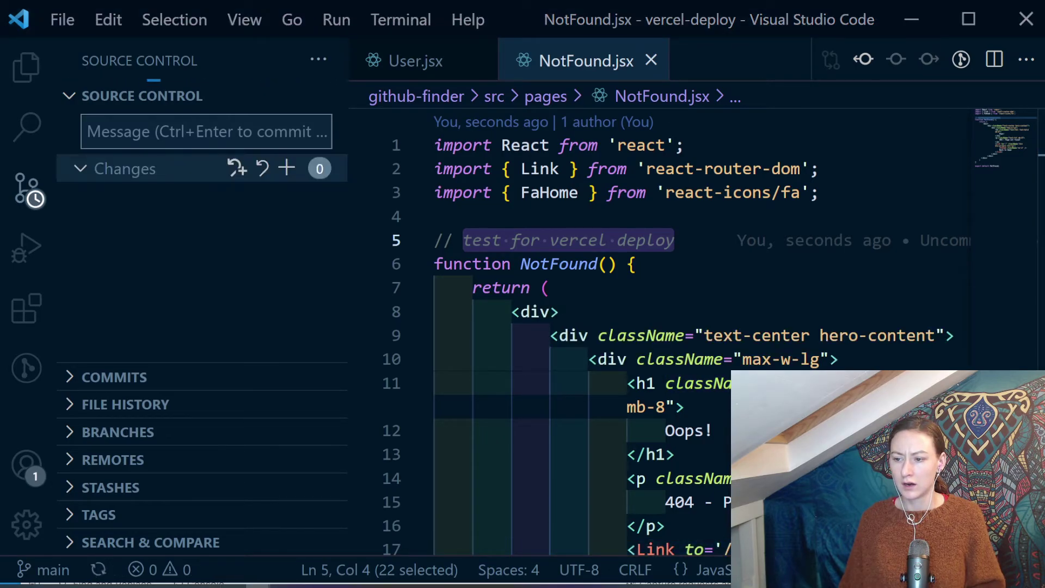
- Switch to Vercel in the browser, open the vercel-deploy-github-app project overview and examine the status of its production and preview deployments
mouse_move(256, 585)
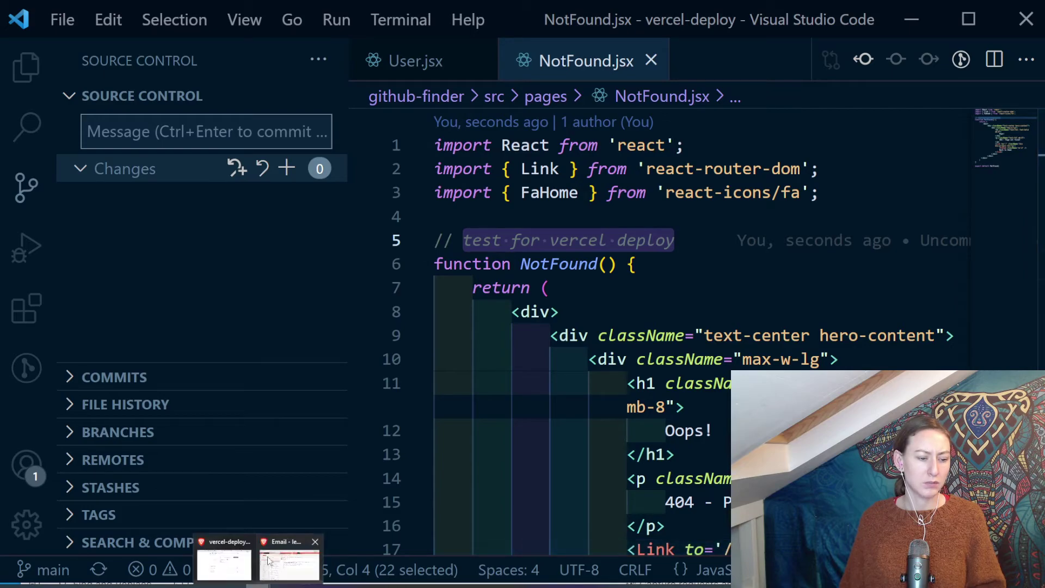
left_click(220, 568)
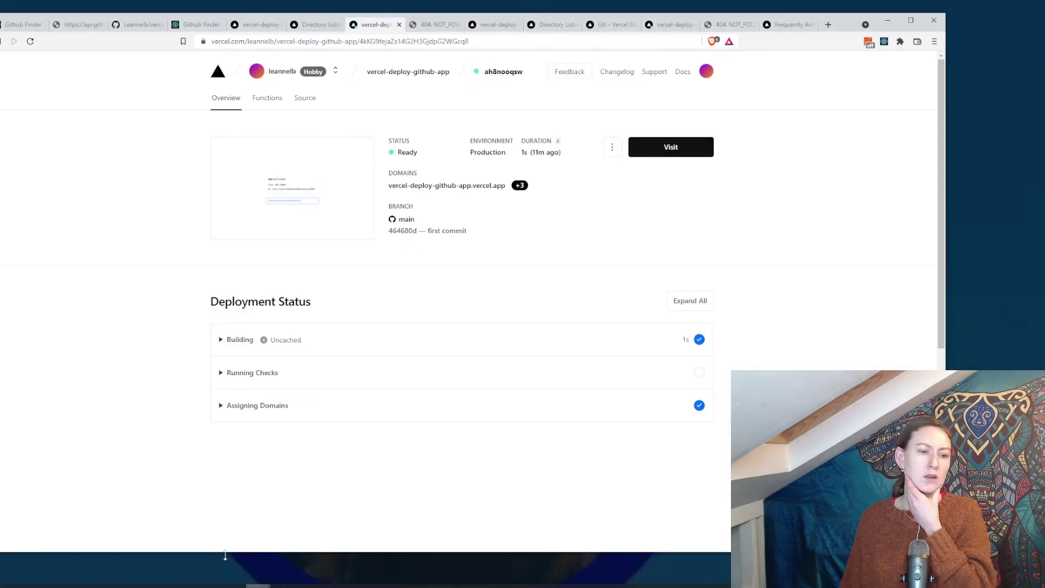
left_click(322, 26)
left_click(358, 26)
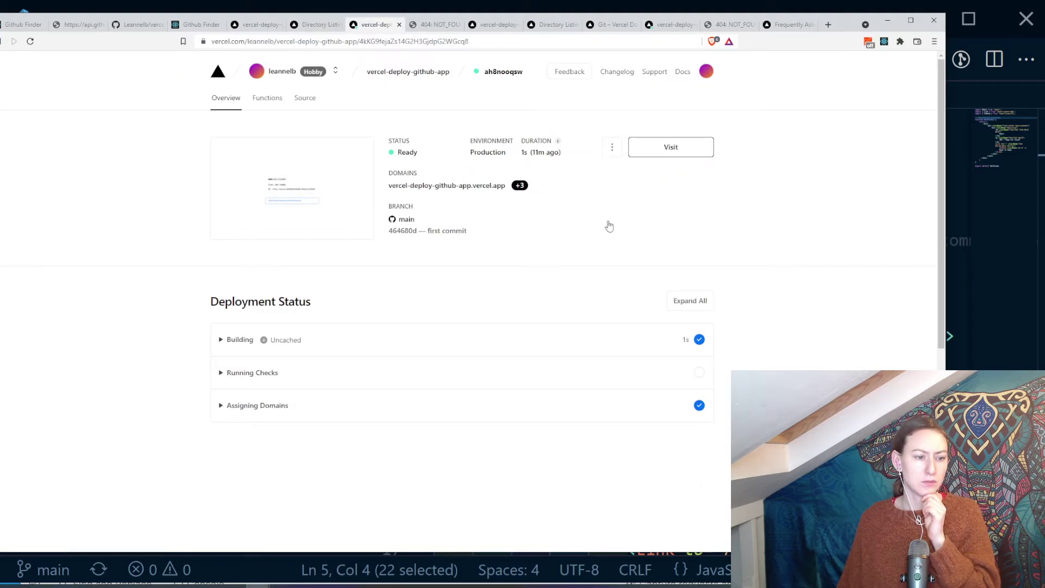
left_click(431, 25)
left_click(387, 27)
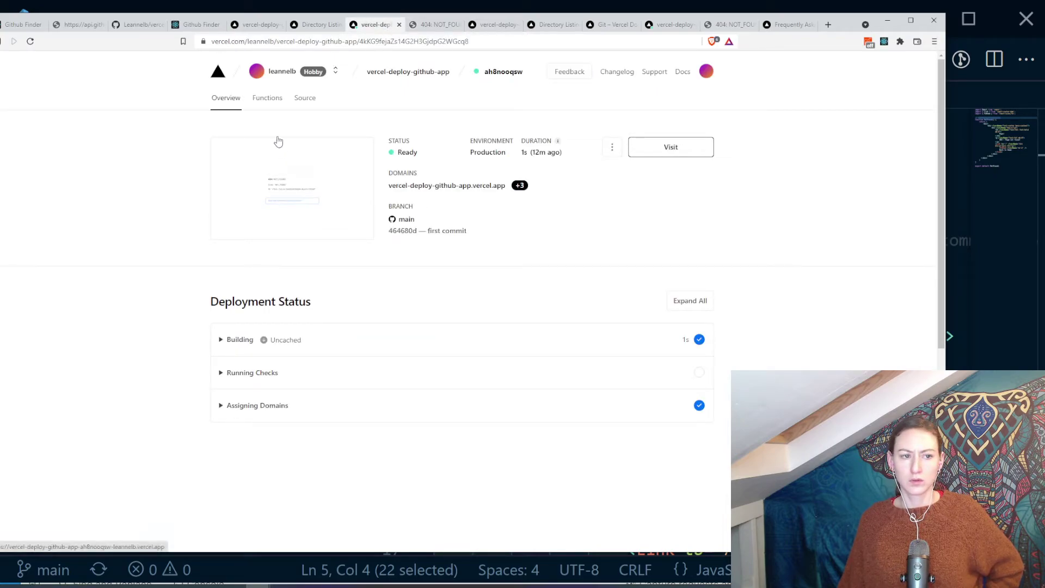
left_click(229, 106)
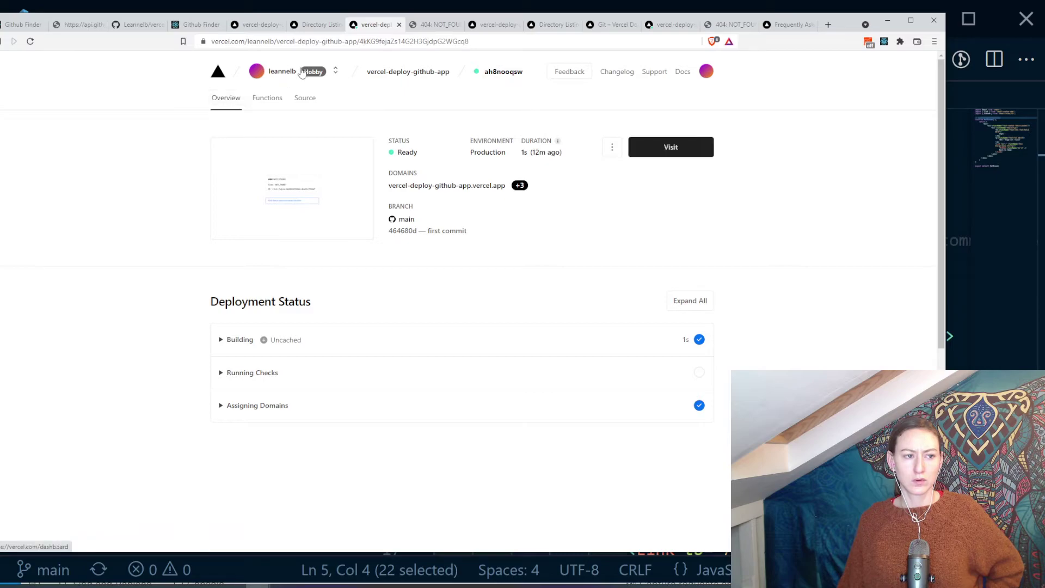
left_click(289, 174)
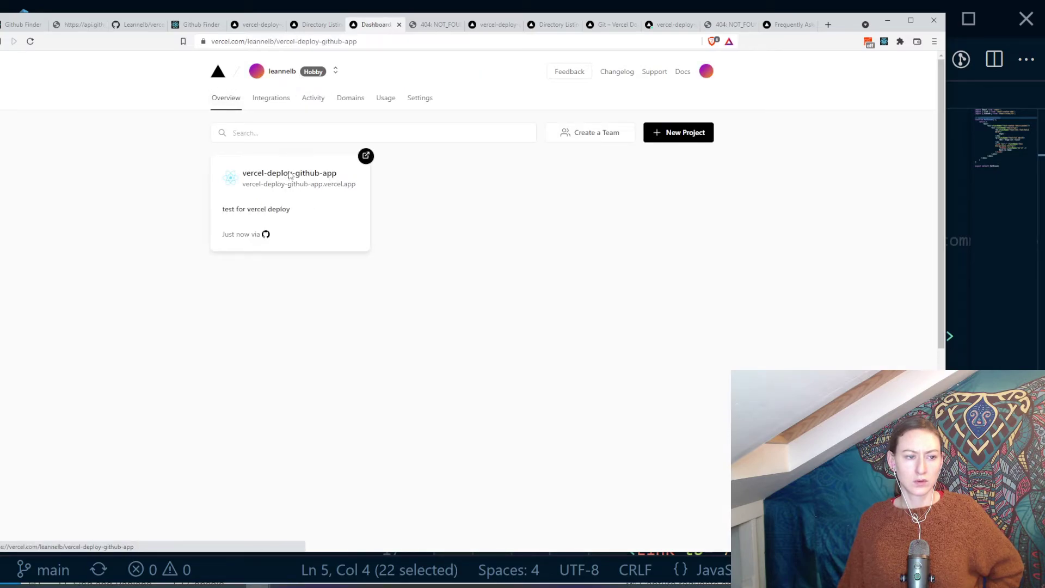
scroll(539, 278, "down", 3)
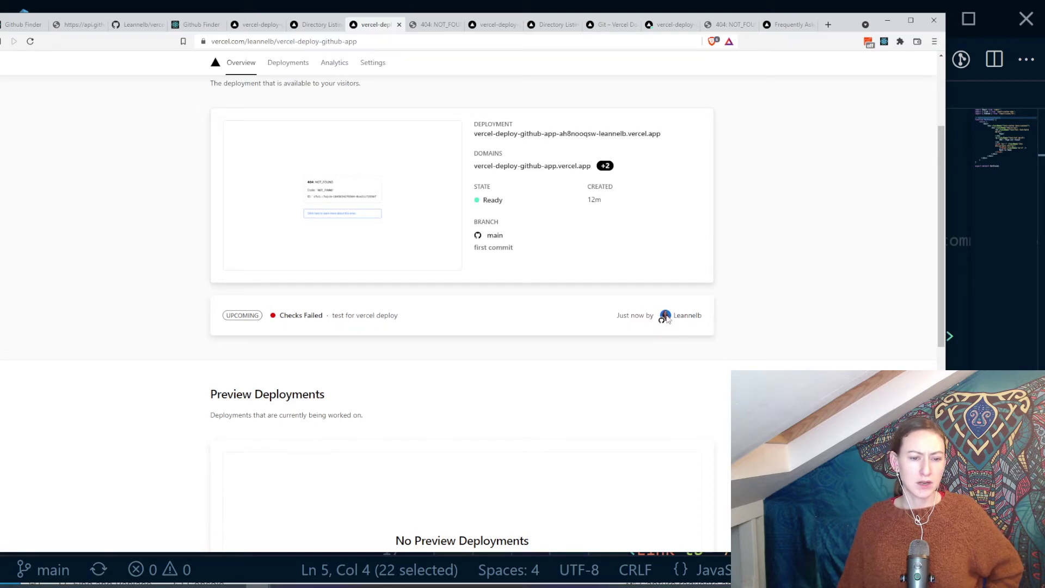
scroll(380, 401, "down", 4)
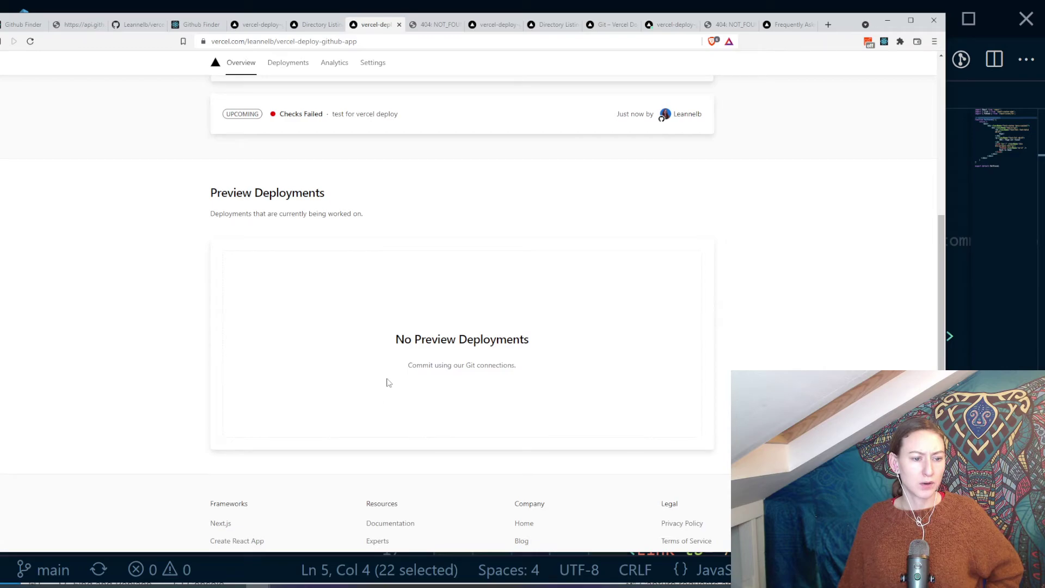
scroll(388, 382, "up", 7)
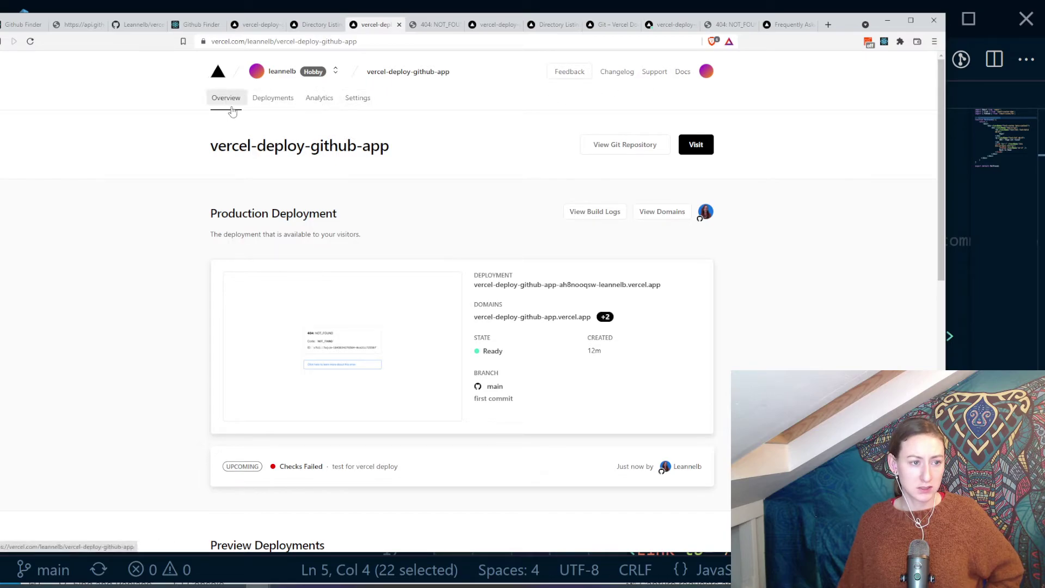
- Open the Vercel documentation from the dashboard and look through the introduction and the Get Started page on creating a new project
left_click(226, 84)
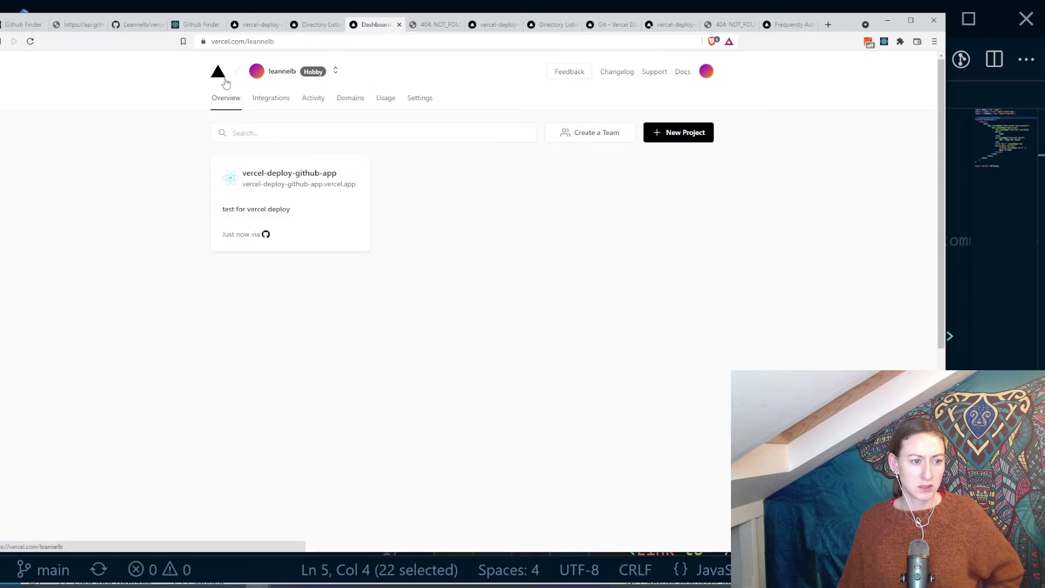
left_click(267, 76)
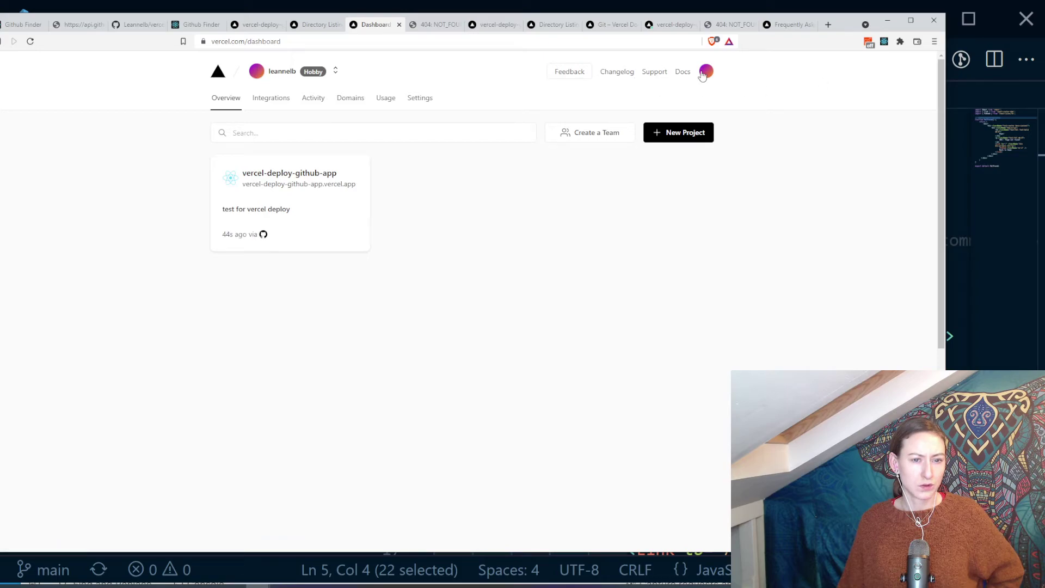
left_click(685, 73)
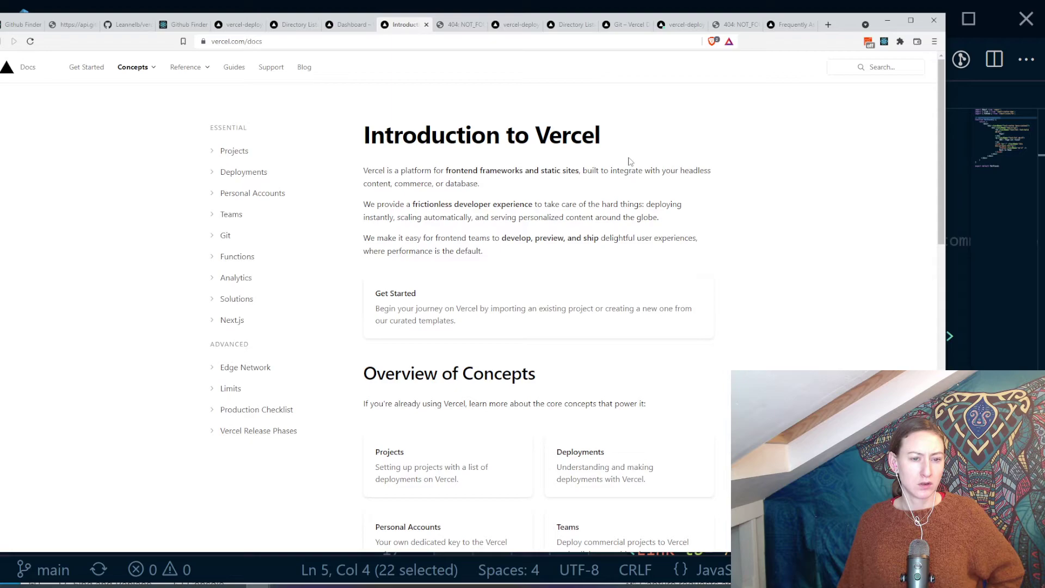
scroll(629, 161, "down", 3)
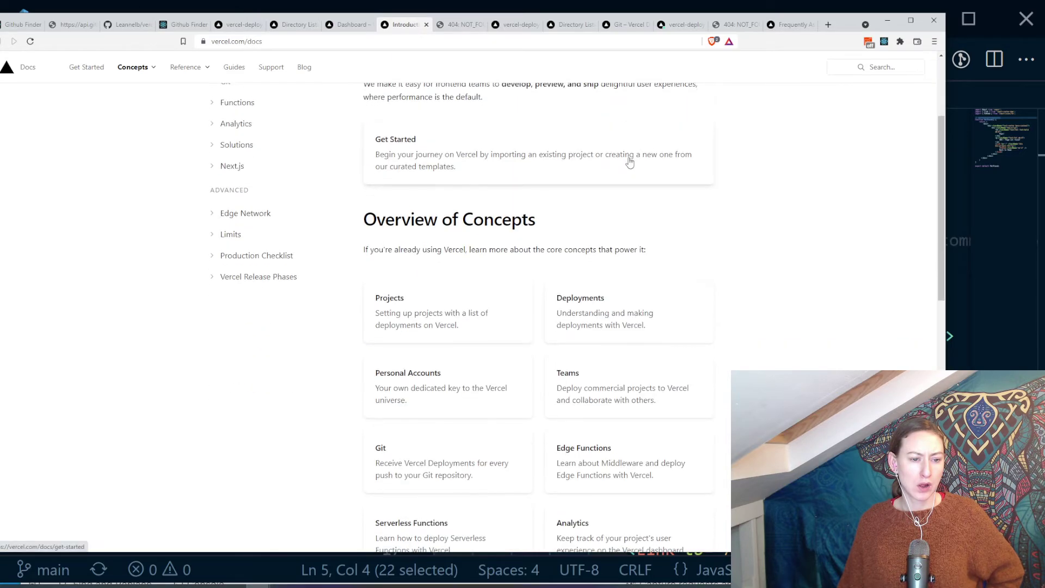
scroll(630, 162, "down", 4)
scroll(629, 162, "down", 5)
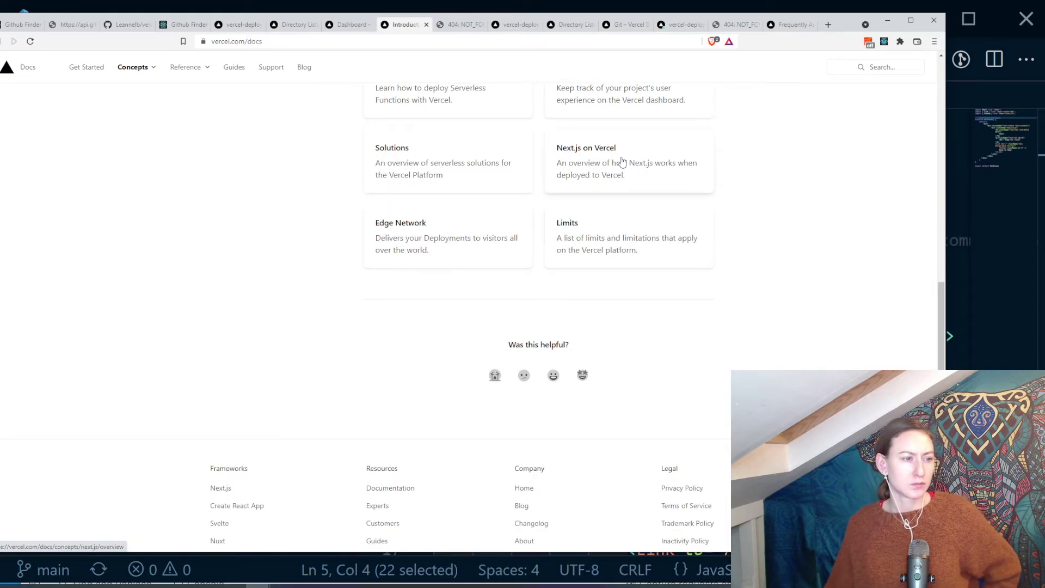
scroll(269, 212, "up", 10)
scroll(272, 204, "up", 3)
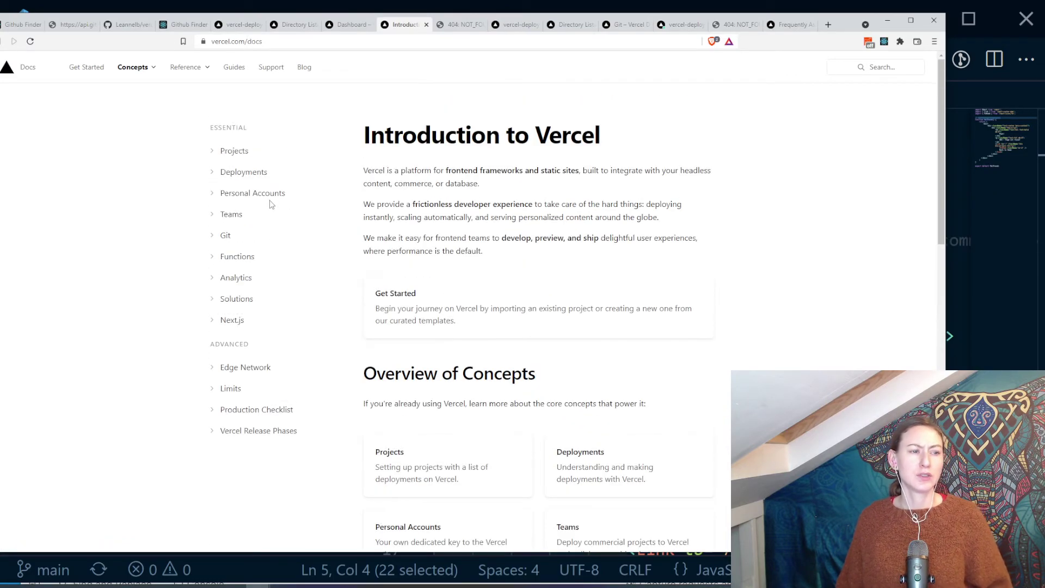
left_click(86, 70)
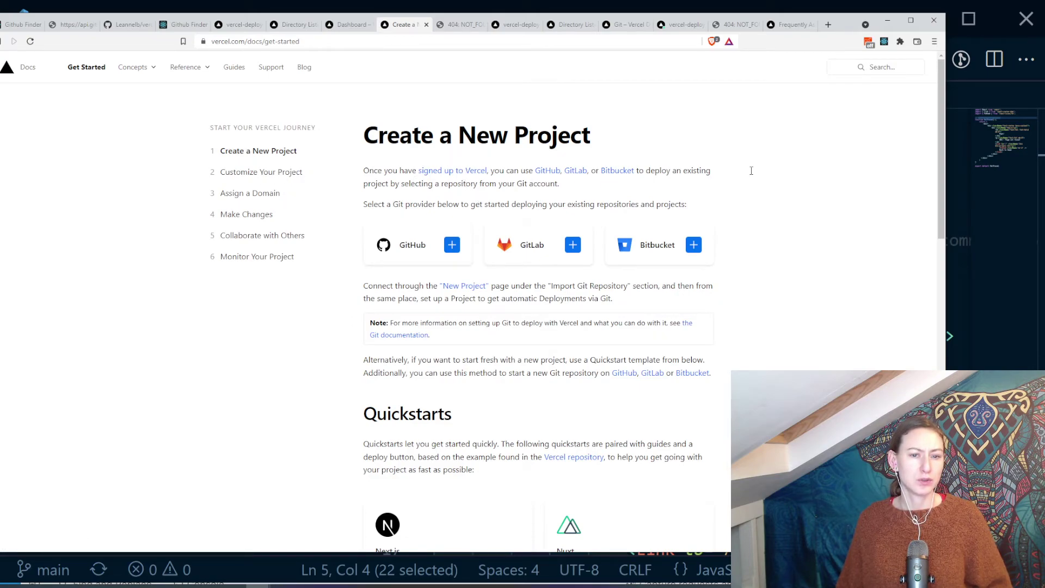
- Import the vercel-deploy-github-app repository as a new project from the dashboard and set its framework preset to Create React App
left_click(5, 72)
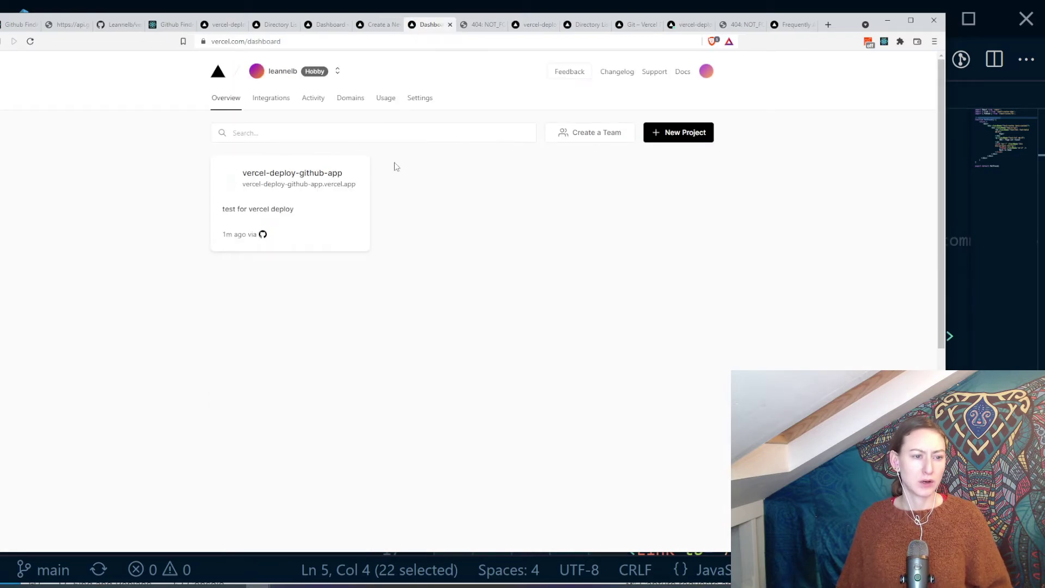
left_click(670, 134)
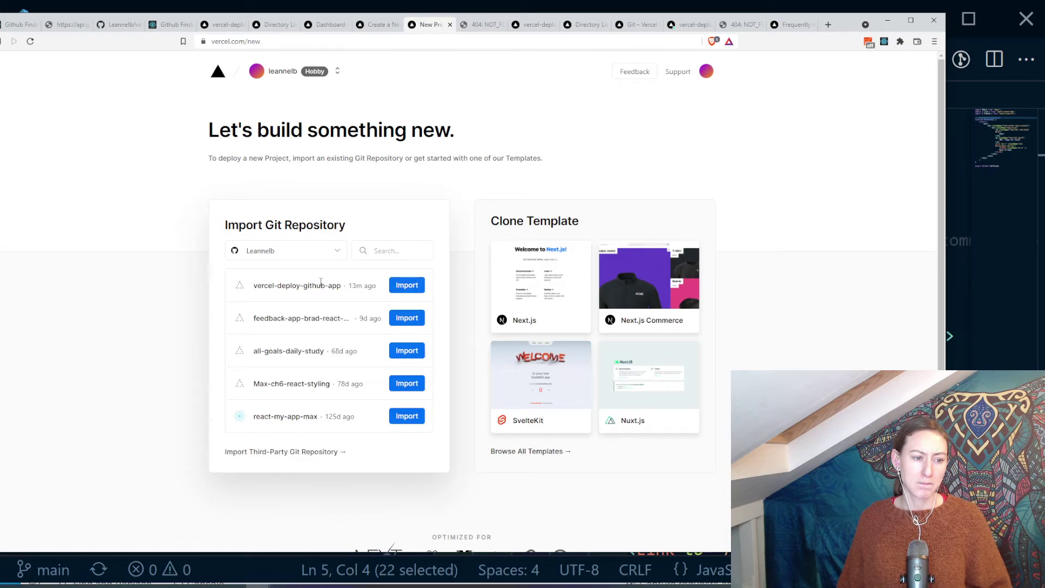
left_click(407, 285)
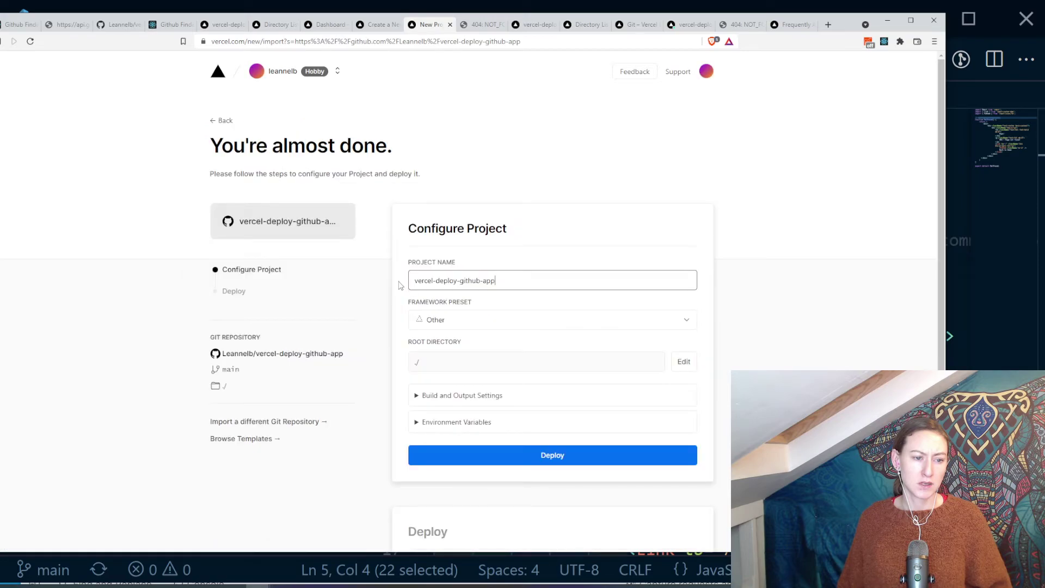
left_click(462, 325)
scroll(487, 364, "up", 5)
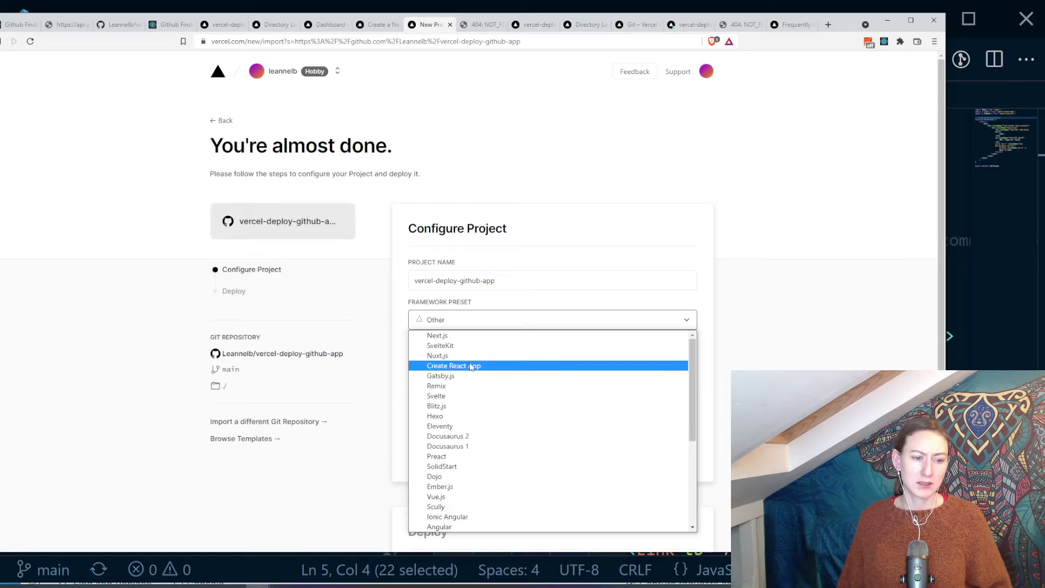
left_click(472, 366)
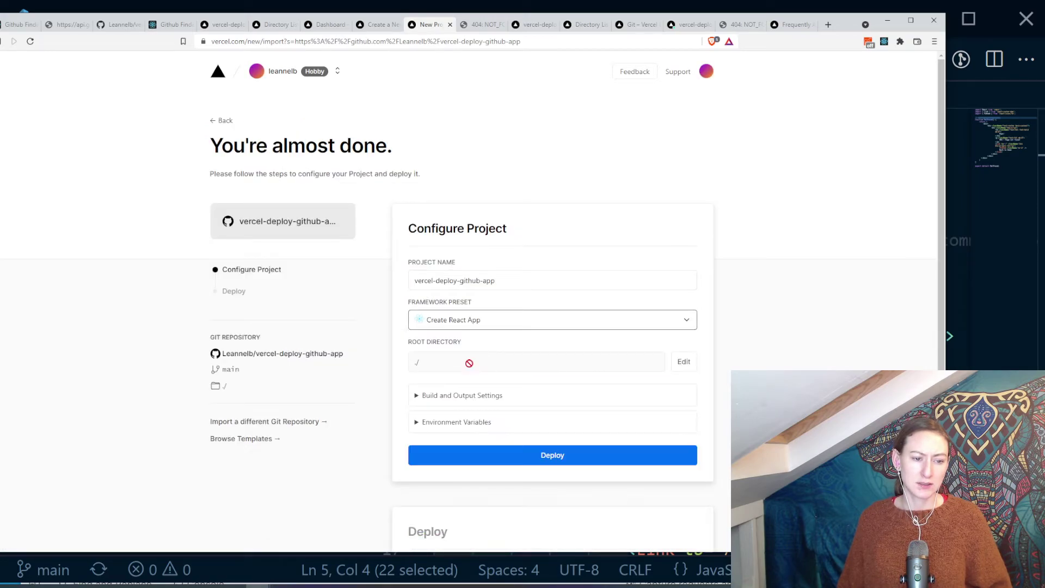
- Expand the Build and Output Settings and the Environment Variables in the new project's configuration
left_click(458, 396)
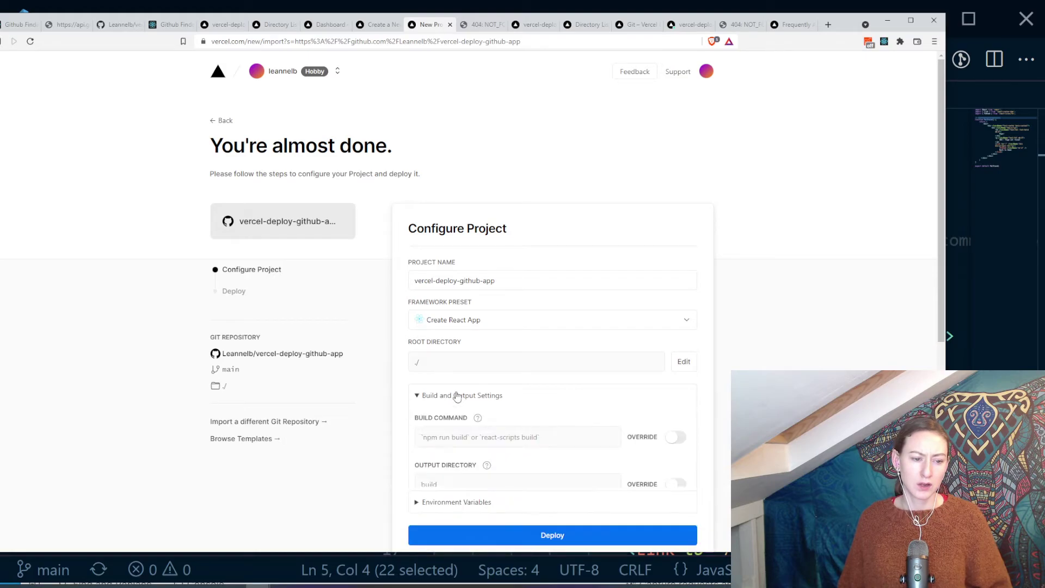
scroll(457, 396, "down", 3)
left_click(457, 396)
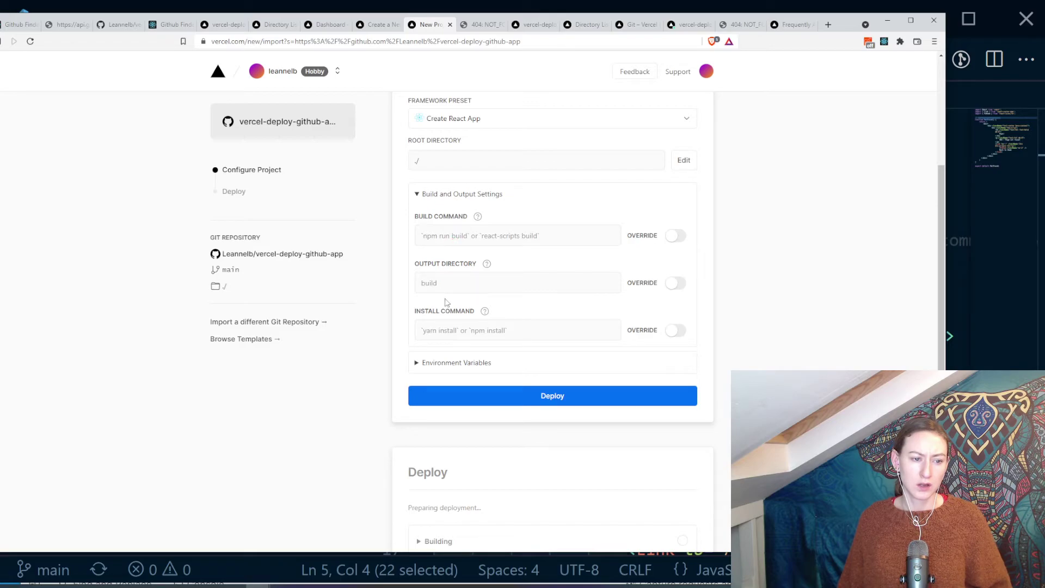
left_click(461, 363)
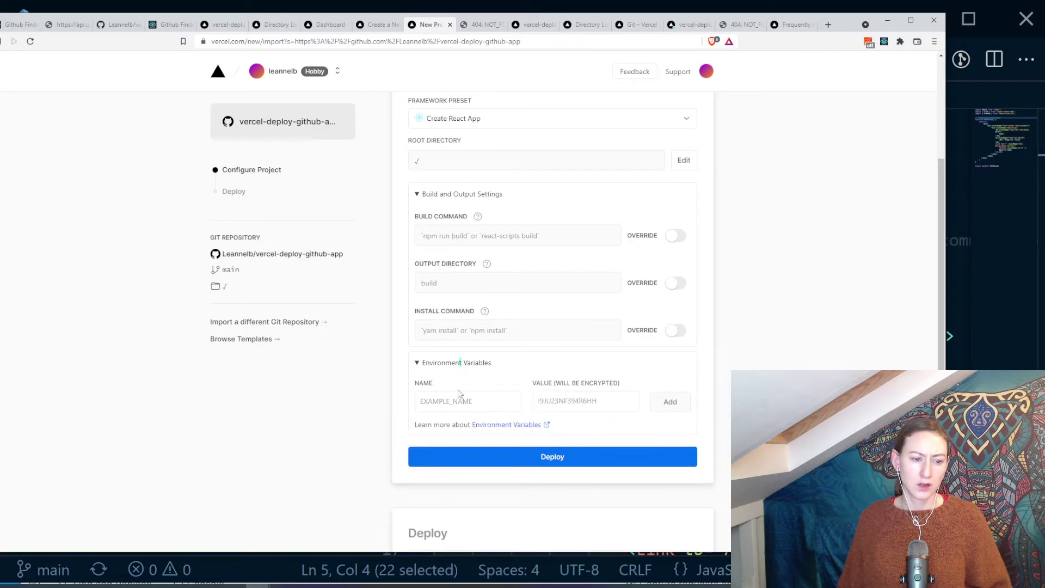
scroll(447, 381, "down", 3)
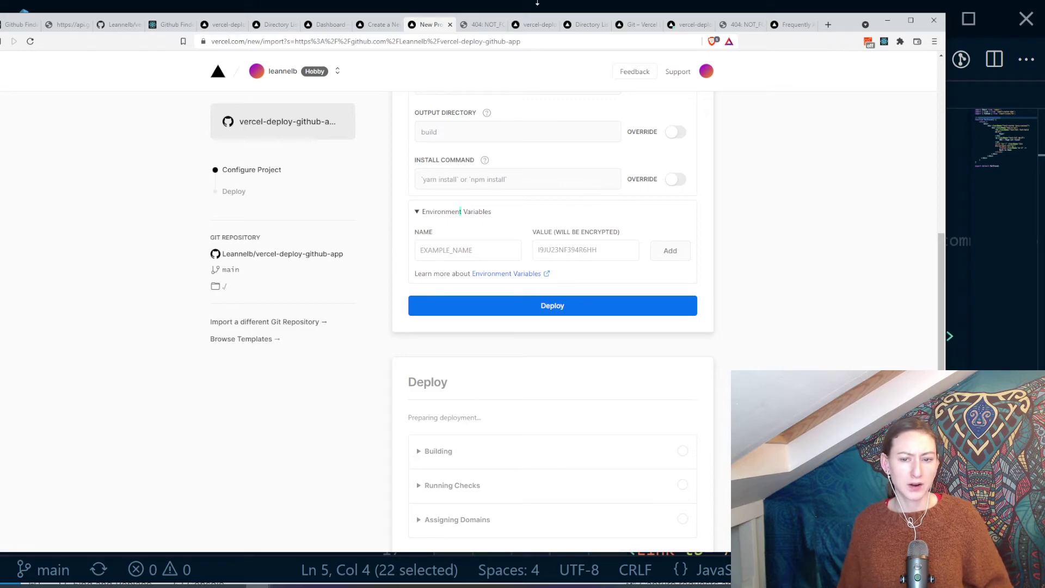
- Switch to Visual Studio Code, open the github-finder .env file and copy the variable name REACT_APP_GITHUB_URL
left_click(1020, 337)
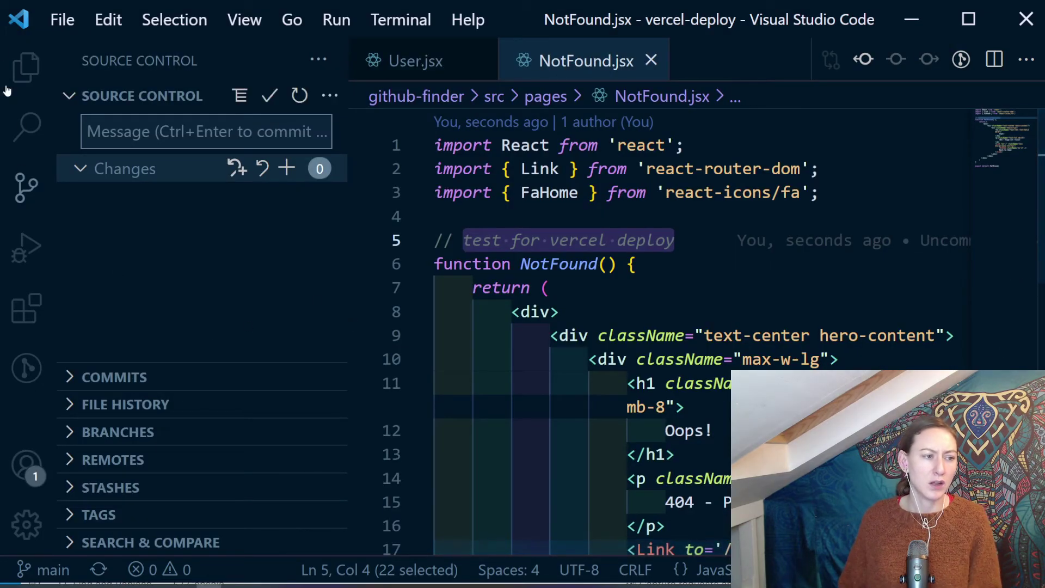
left_click(29, 61)
scroll(116, 179, "down", 5)
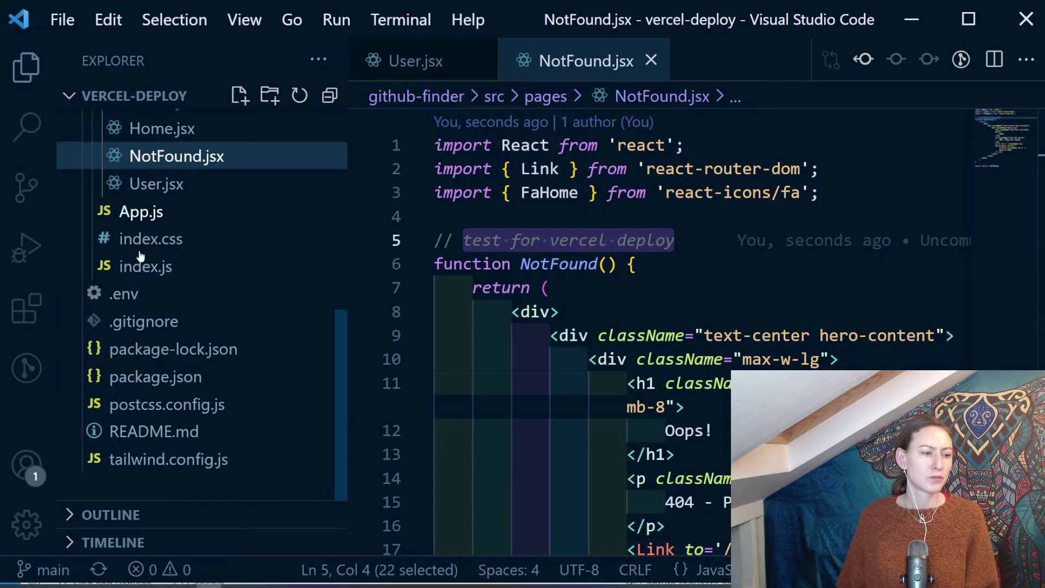
left_click(125, 296)
left_click(539, 145)
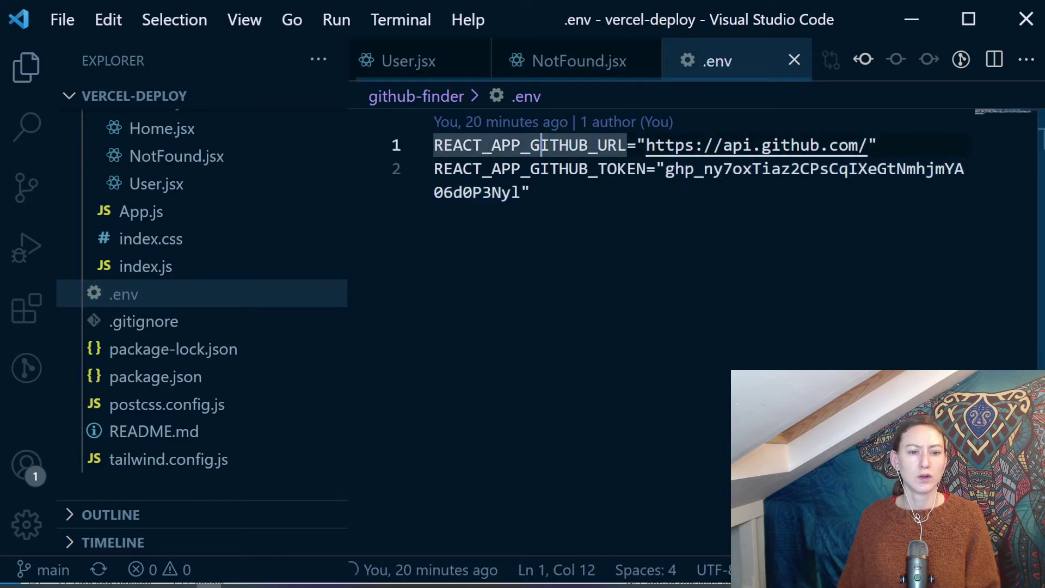
left_click(638, 146)
left_click_drag(628, 145, 380, 136)
key("ctrl+c")
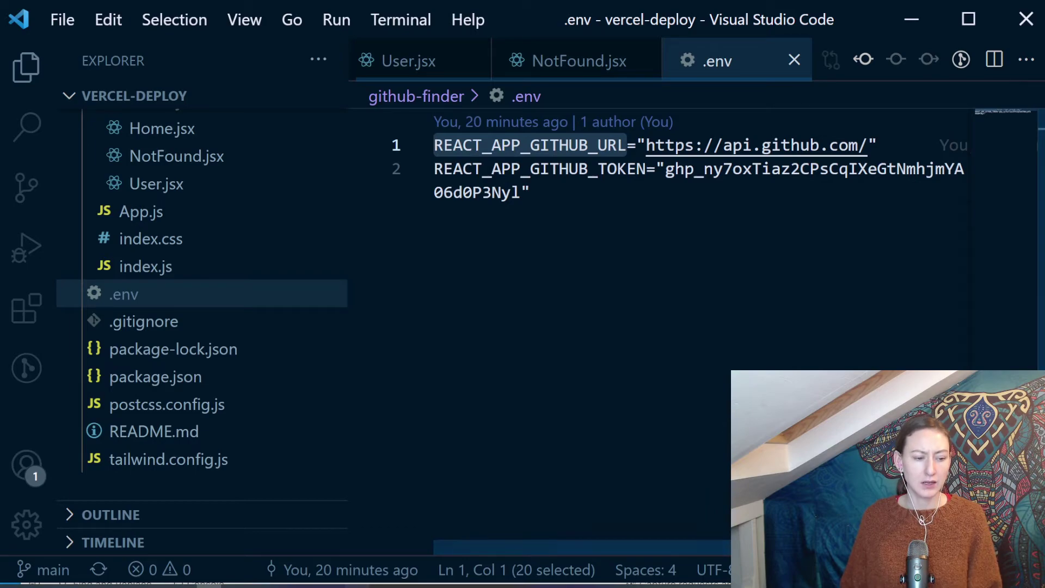
- Switch back to the Vercel project configuration in the browser and enter REACT_APP_GITHUB_URL as the environment variable's name
key("alt+Tab")
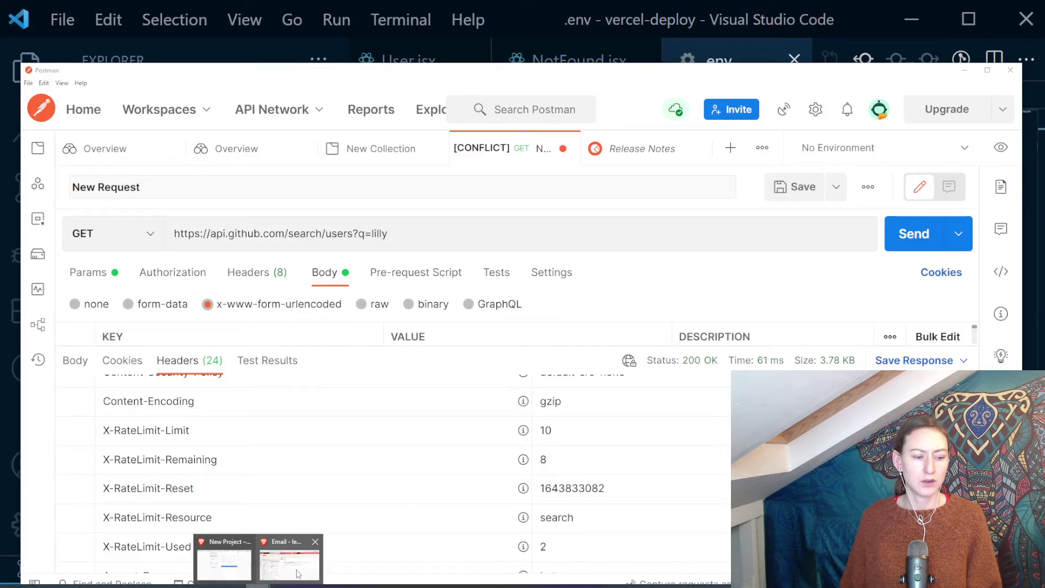
left_click(237, 547)
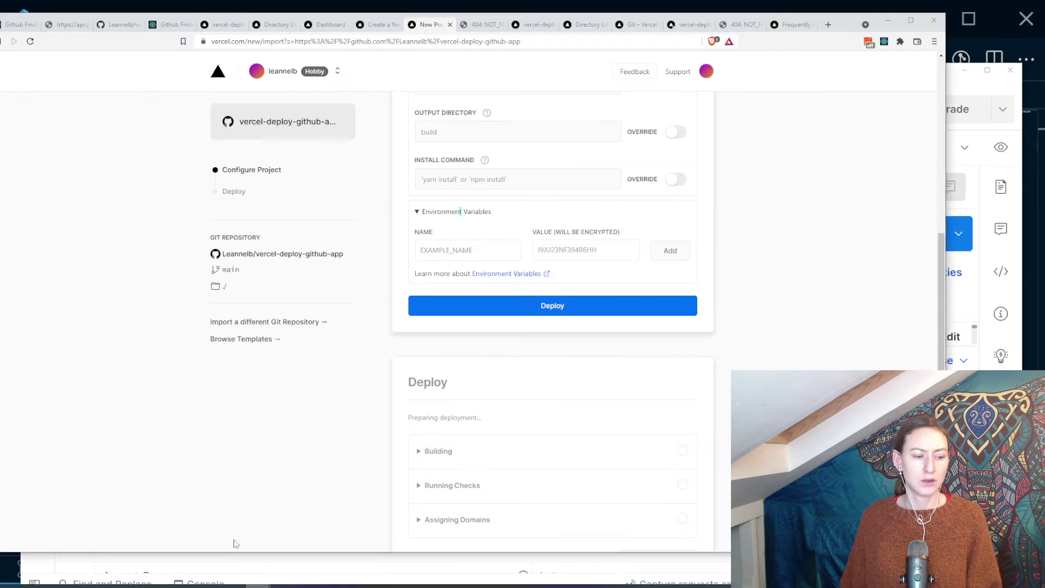
left_click(421, 244)
key("ctrl+v")
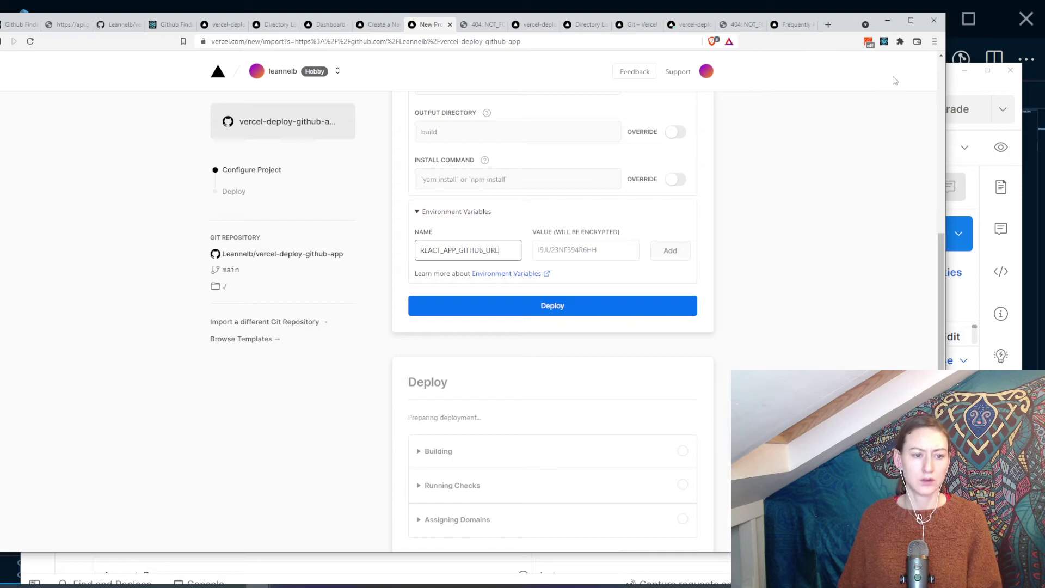
left_click(1008, 41)
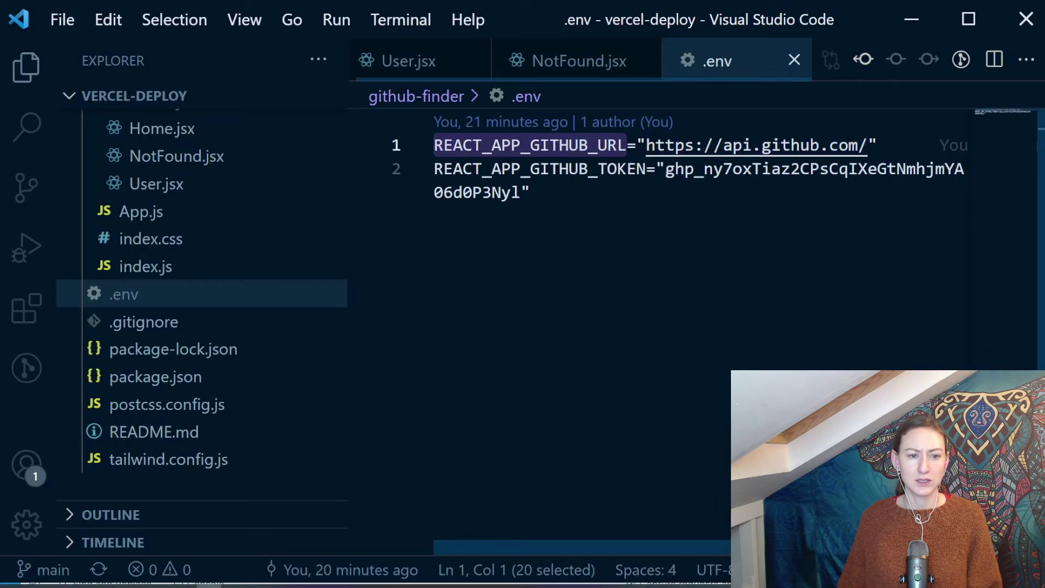
left_click_drag(646, 146, 868, 146)
key("ctrl+c")
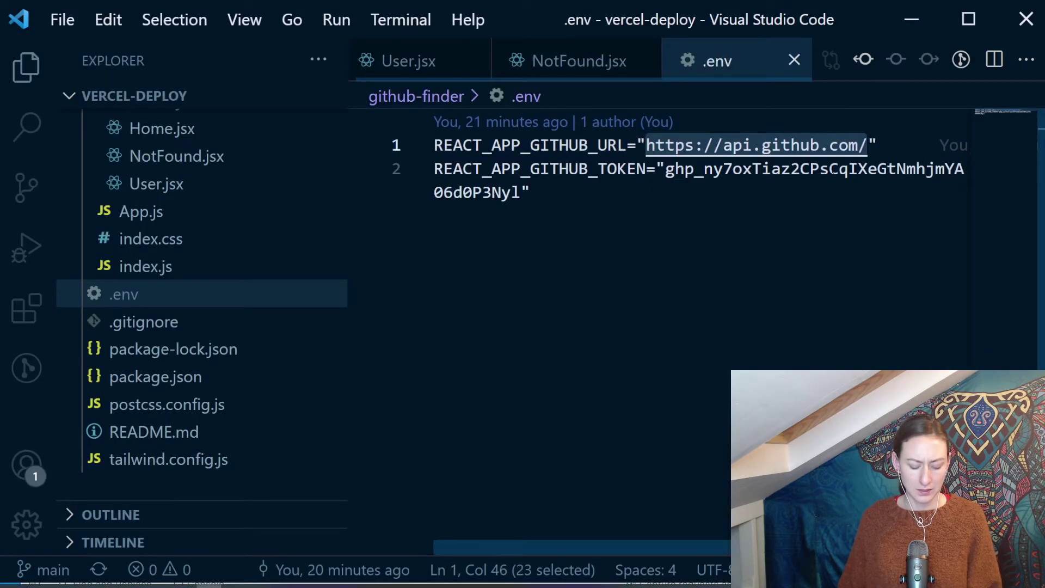
mouse_move(255, 585)
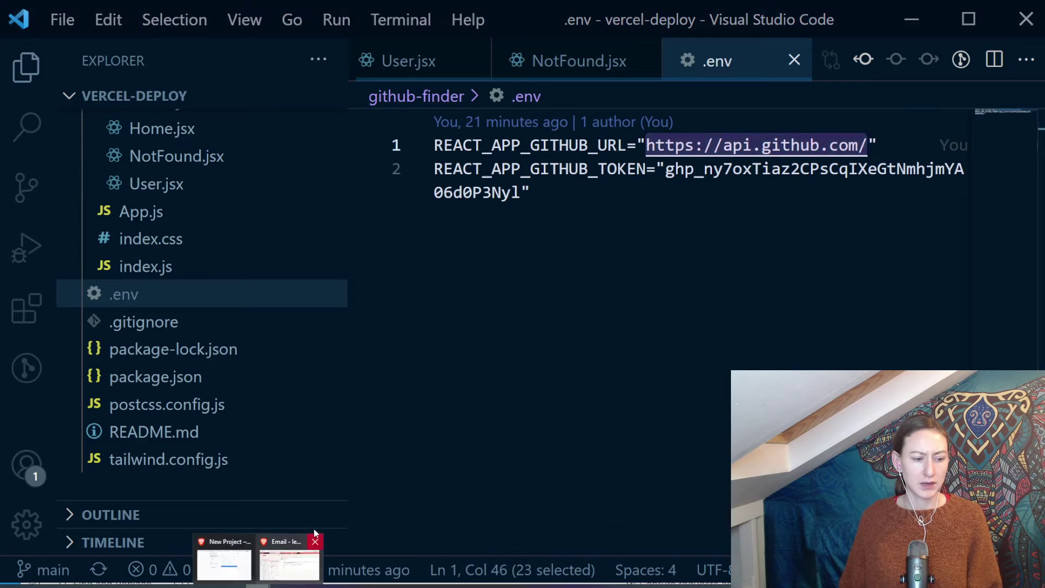
left_click(232, 559)
left_click(566, 250)
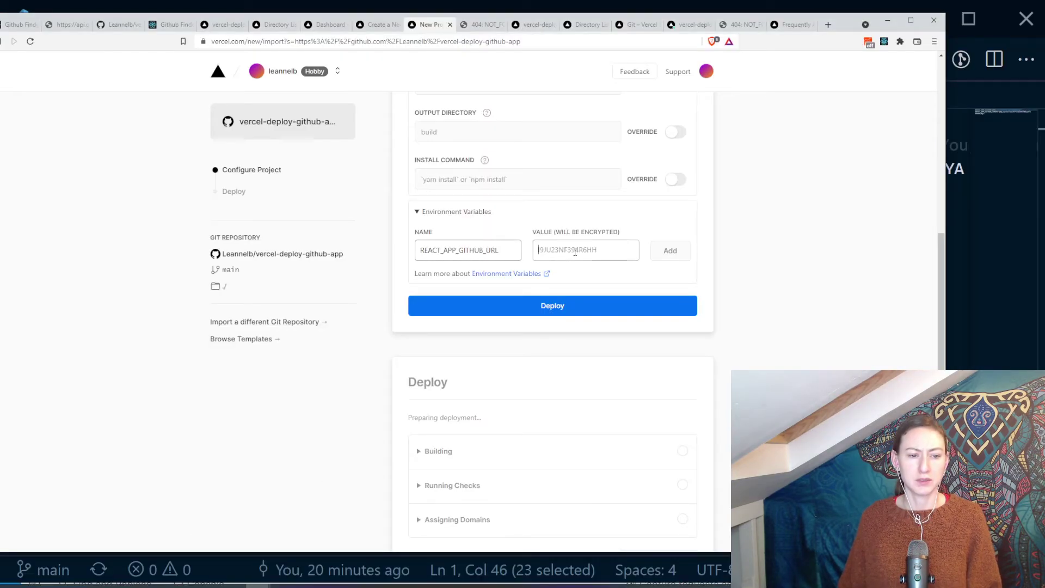
key("ctrl+v")
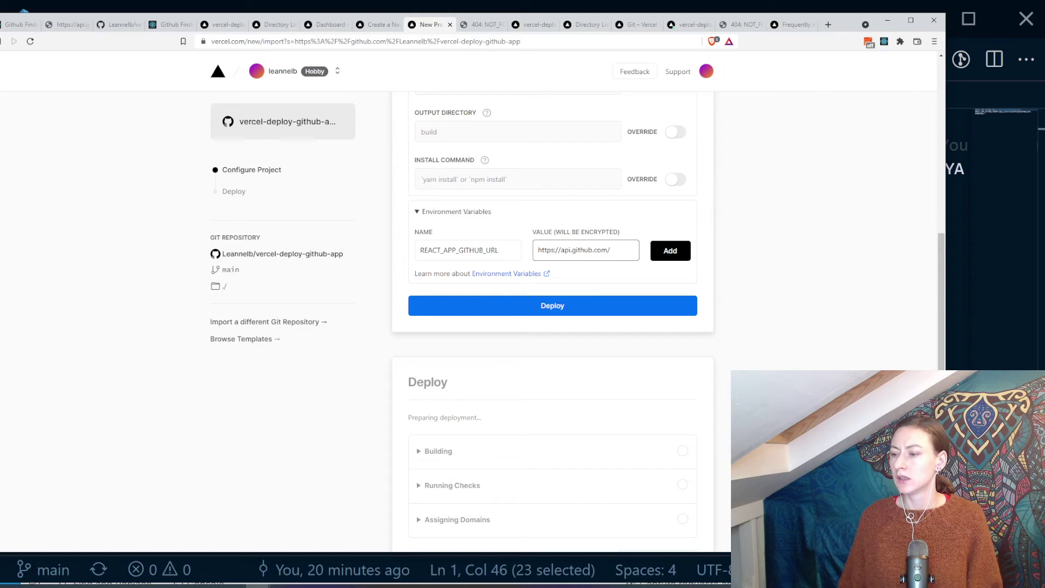
key("alt+Tab")
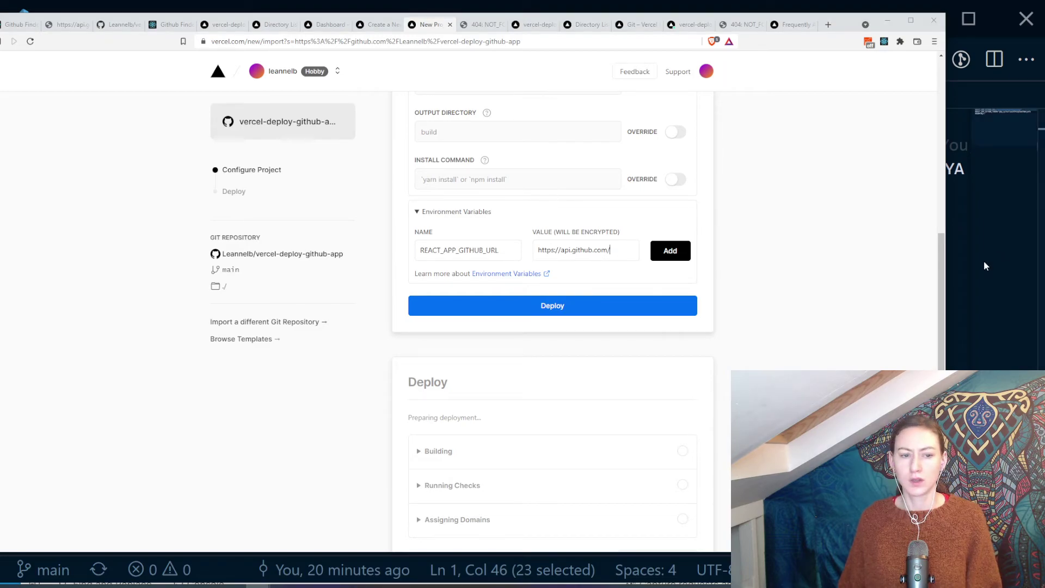
key("alt+Tab")
key("Return")
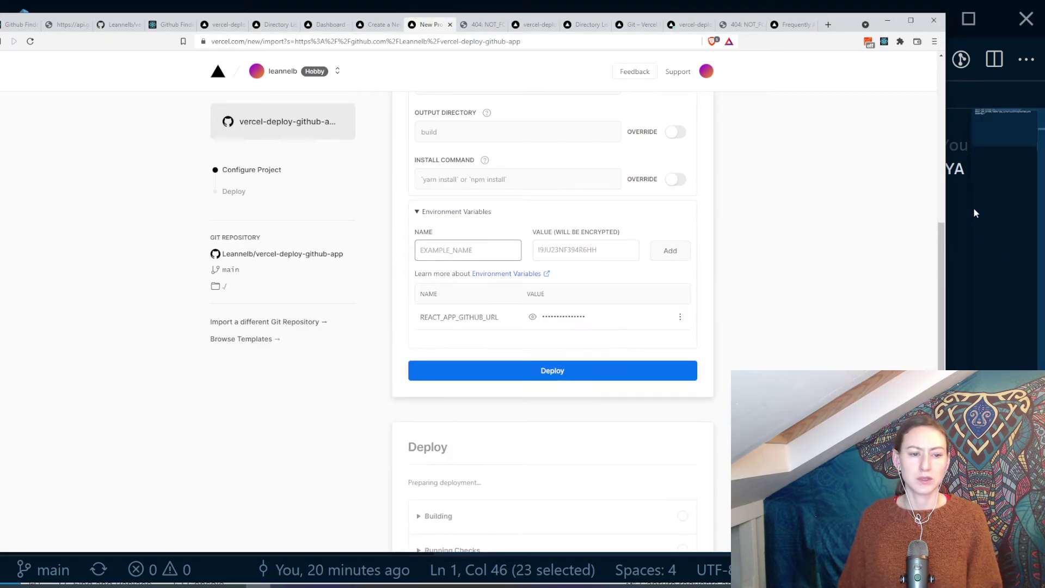
- Copy the variable name REACT_APP_GITHUB_TOKEN from the .env file and enter it as the name of a second Vercel environment variable
left_click(974, 212)
left_click(647, 168)
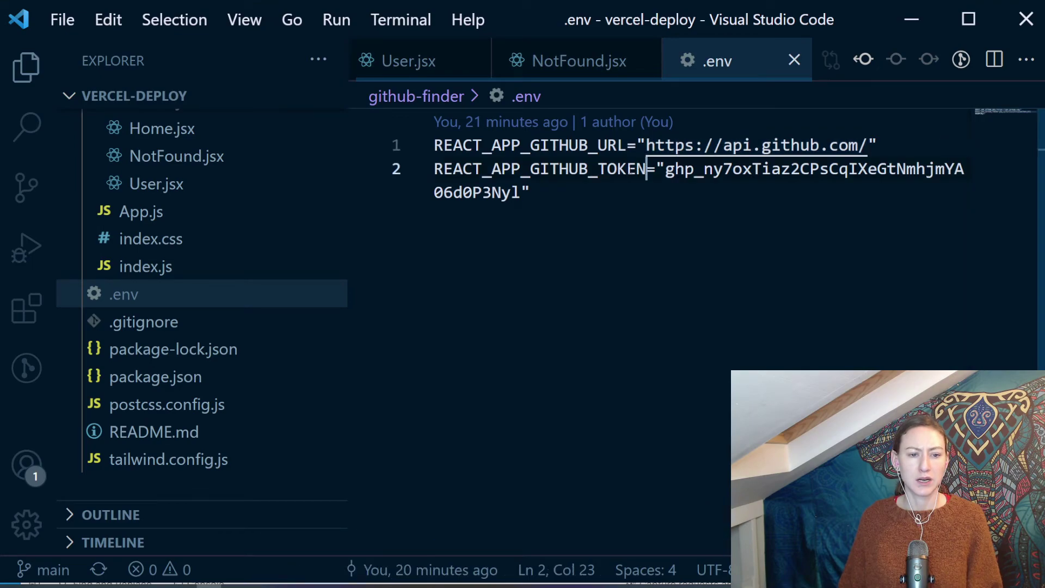
left_click_drag(646, 169, 434, 169)
key("ctrl+c")
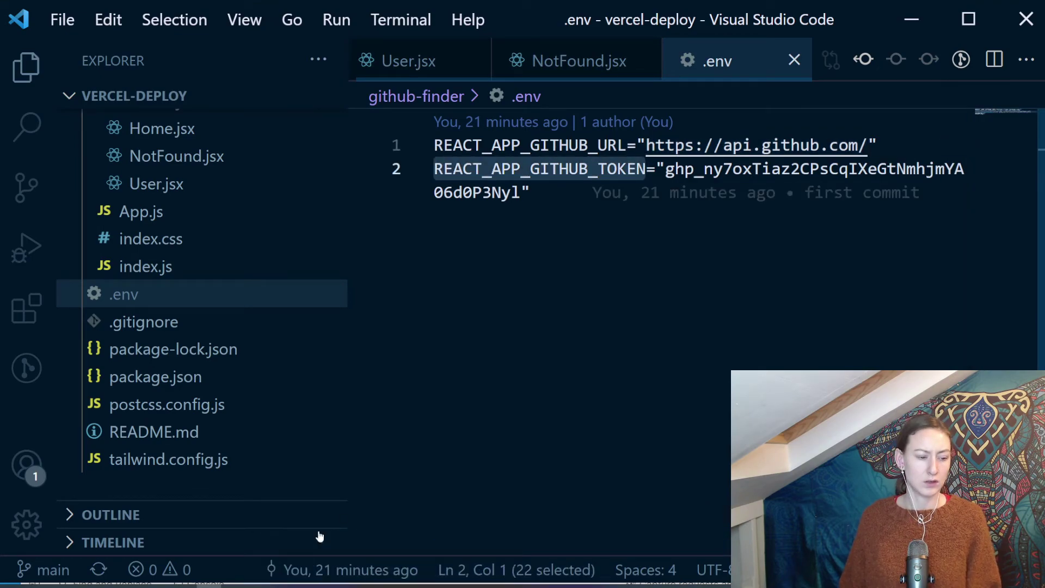
key("alt+Tab")
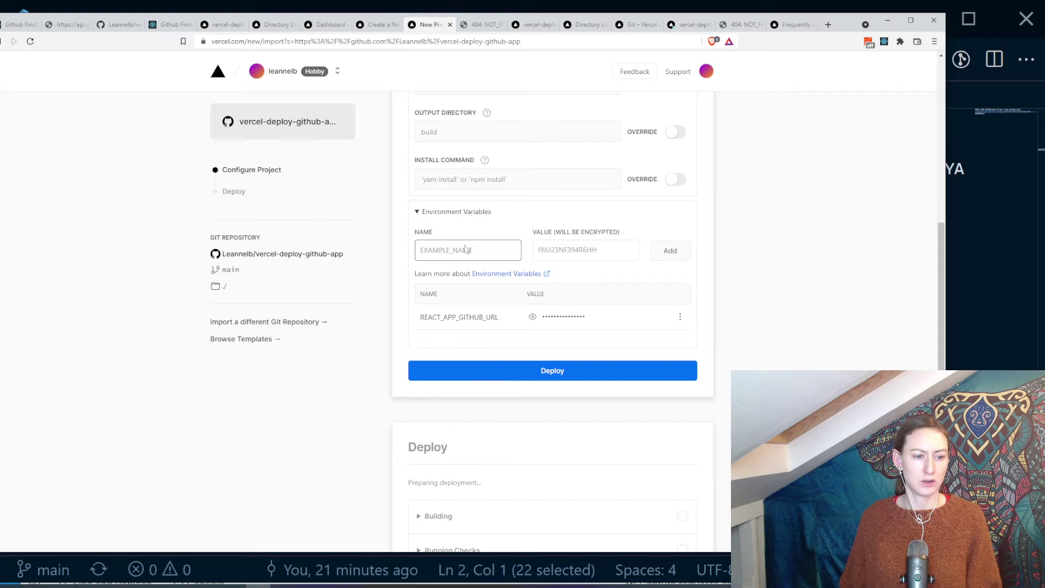
key("ctrl+v")
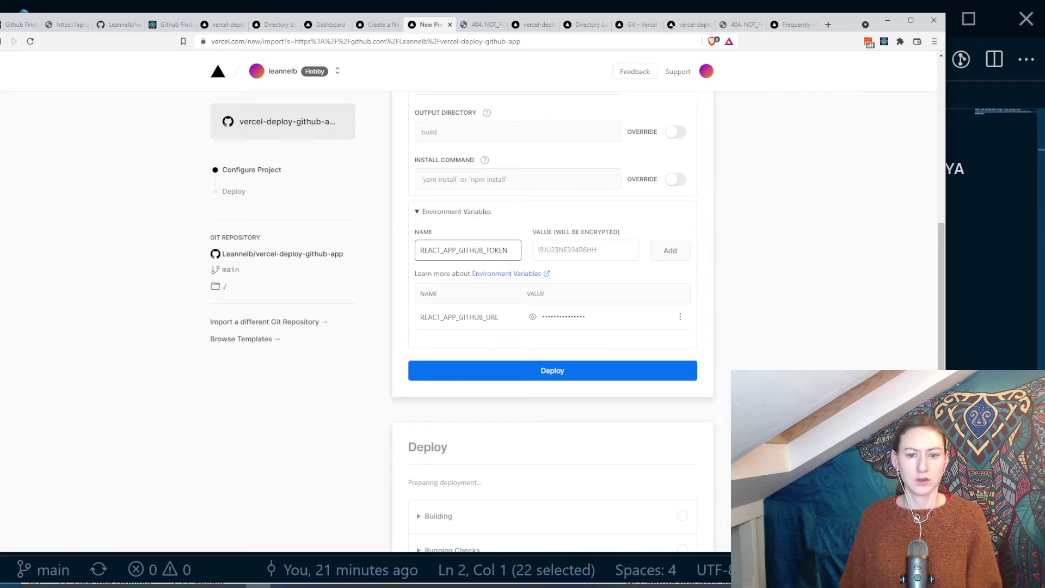
- Paste the GitHub token from the .env file as the REACT_APP_GITHUB_TOKEN value in Vercel and add the variable
key("alt+Tab")
left_click_drag(665, 168, 522, 192)
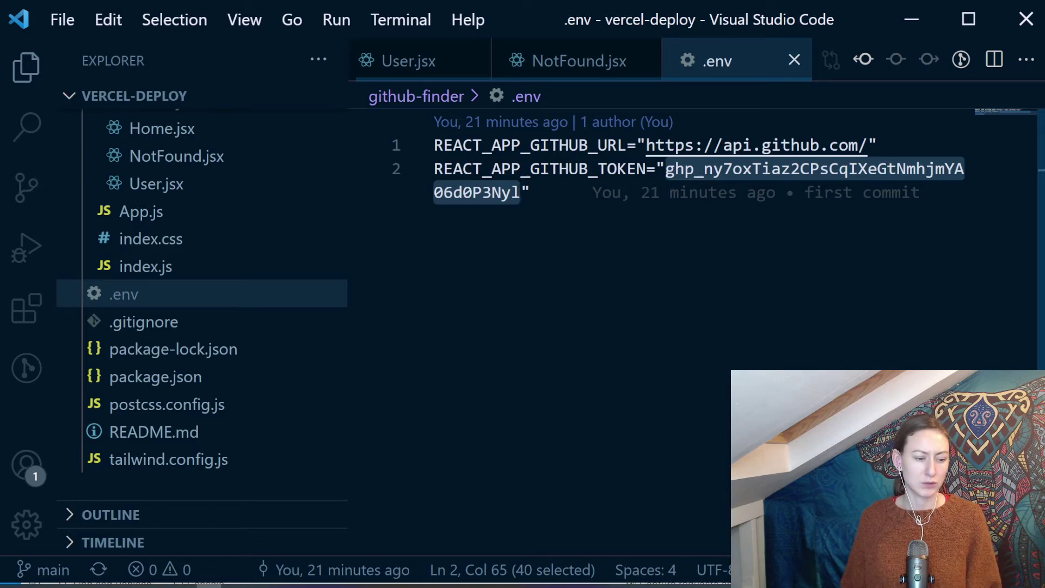
key("alt+Tab")
left_click(581, 243)
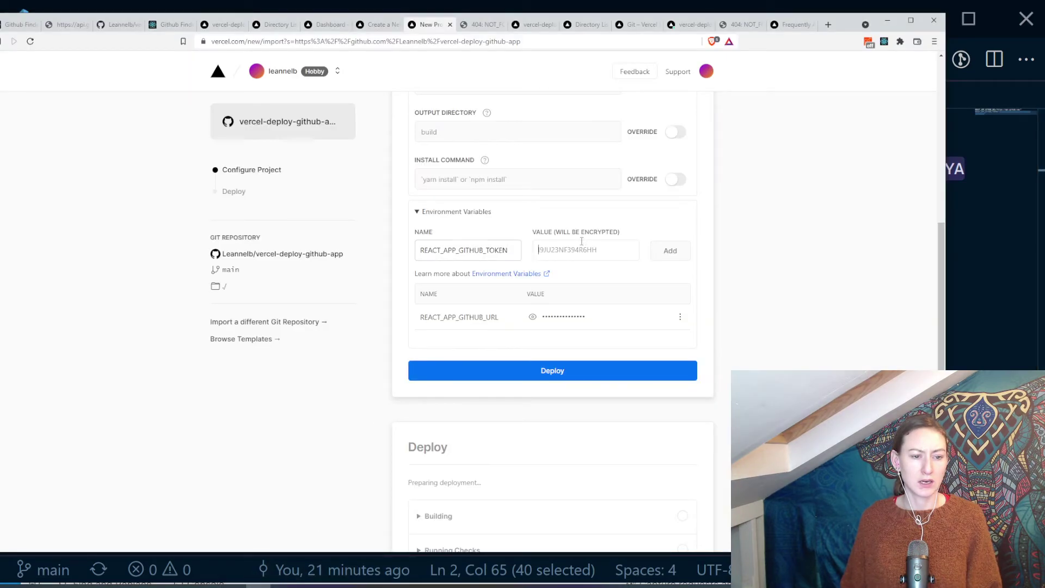
key("ctrl+v")
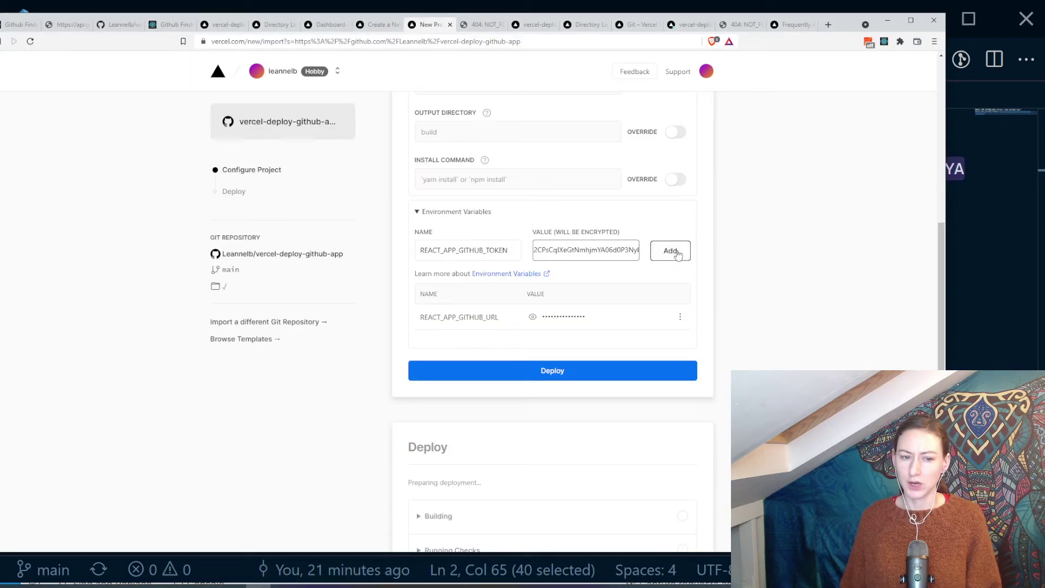
left_click(674, 251)
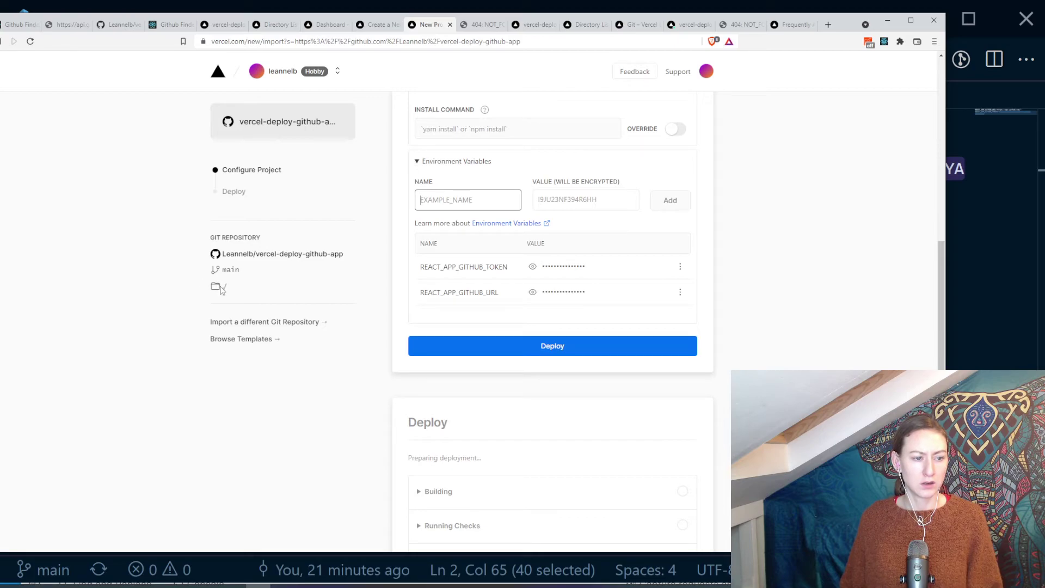
- Check the repository's folder structure in Visual Studio Code, set the Vercel project's root directory to github-finder and try to deploy
scroll(456, 314, "up", 5)
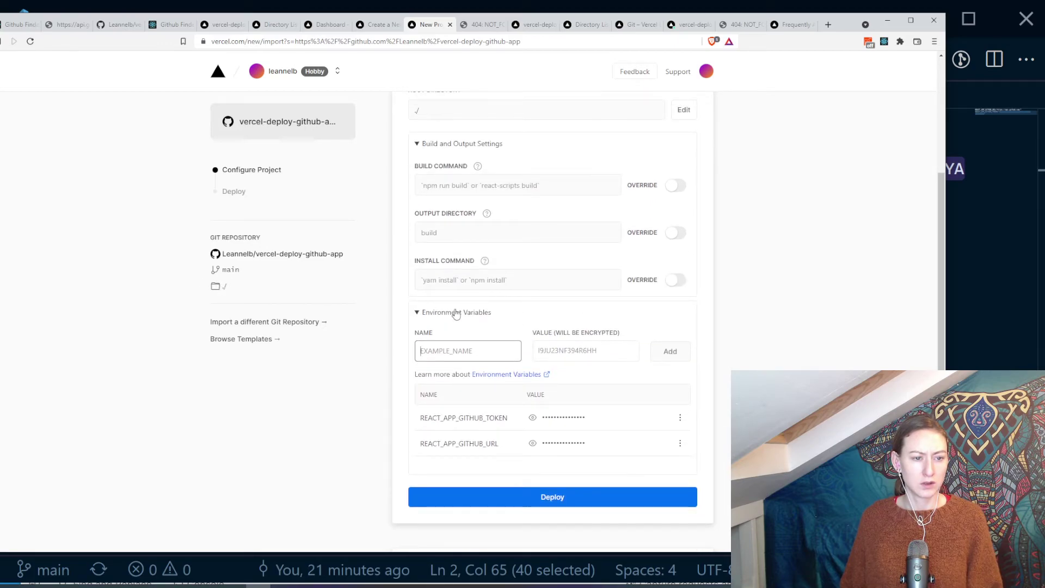
scroll(456, 314, "up", 1)
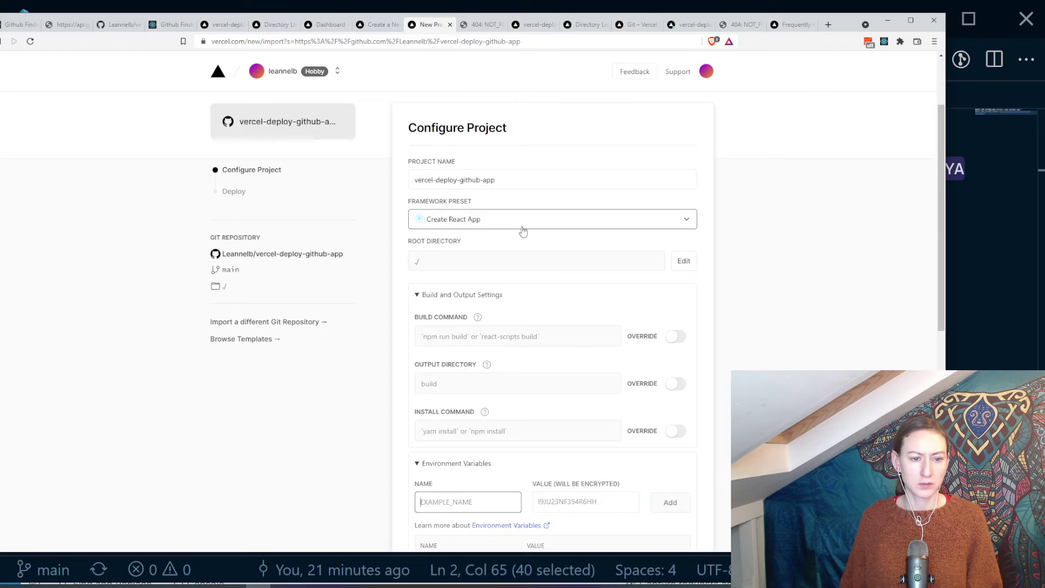
left_click(981, 195)
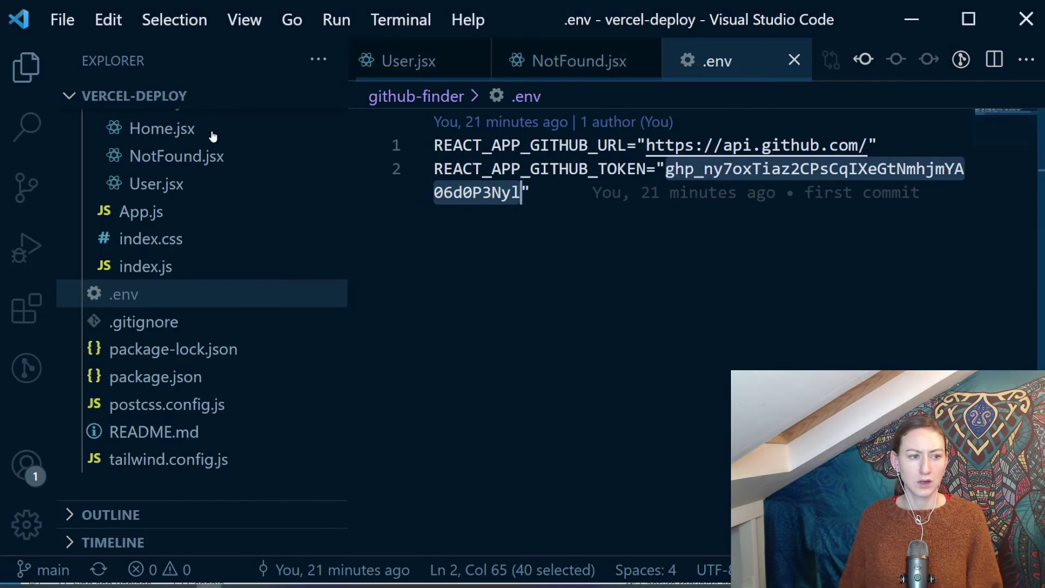
scroll(180, 233, "up", 8)
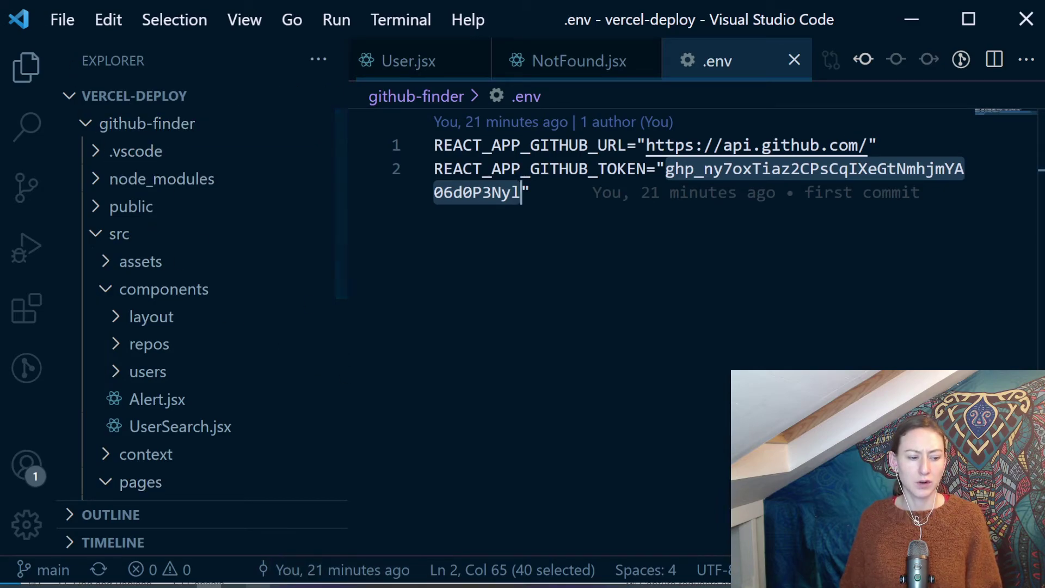
key("alt+Tab")
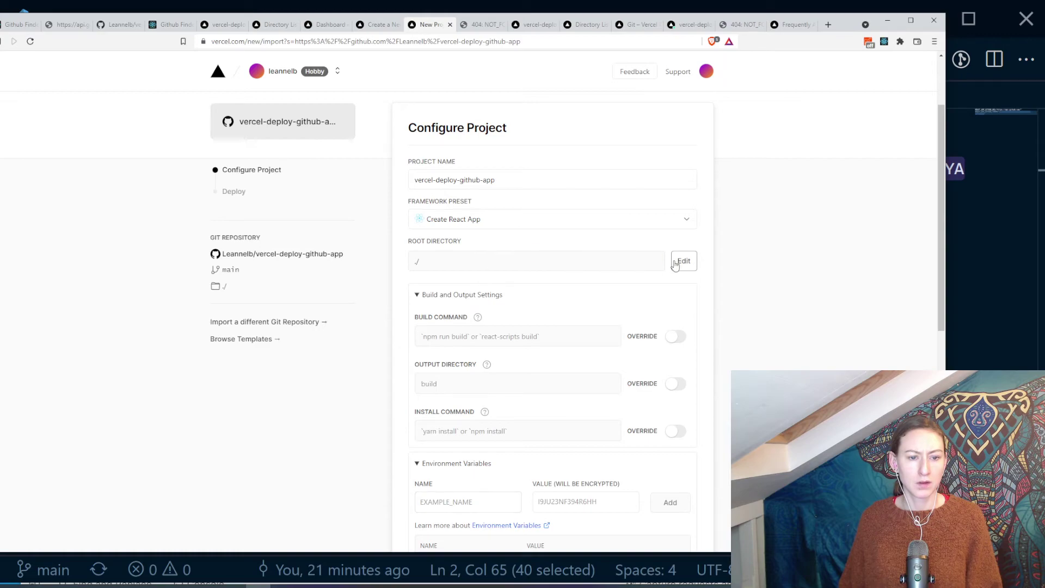
left_click(684, 260)
left_click(458, 312)
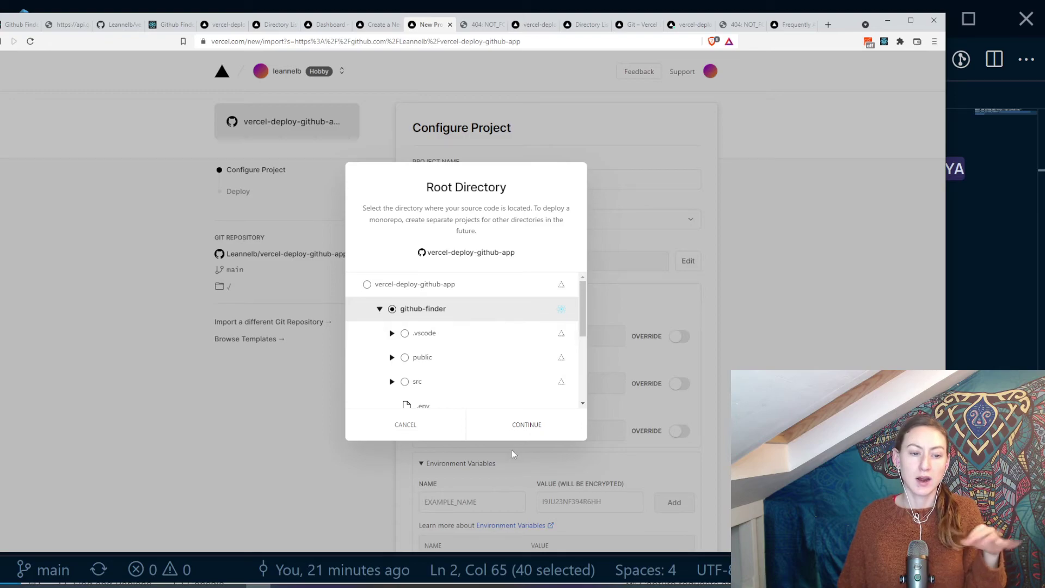
left_click(527, 433)
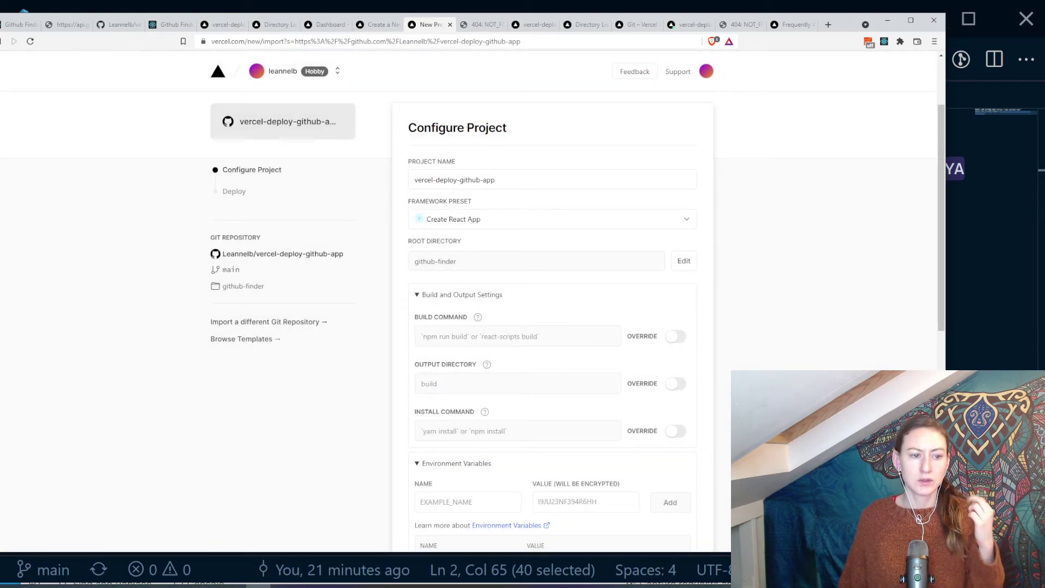
scroll(627, 290, "down", 7)
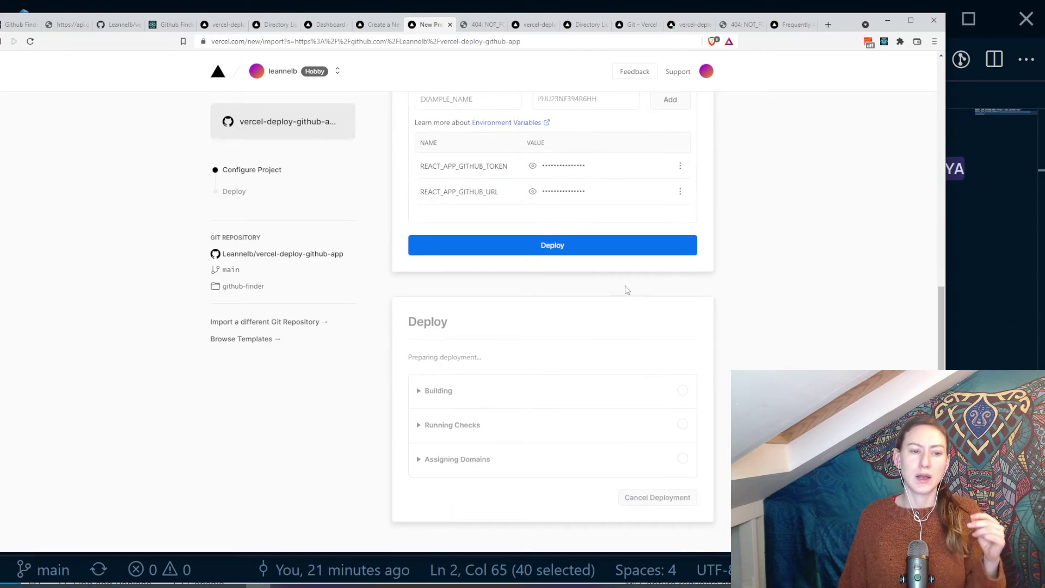
left_click(599, 246)
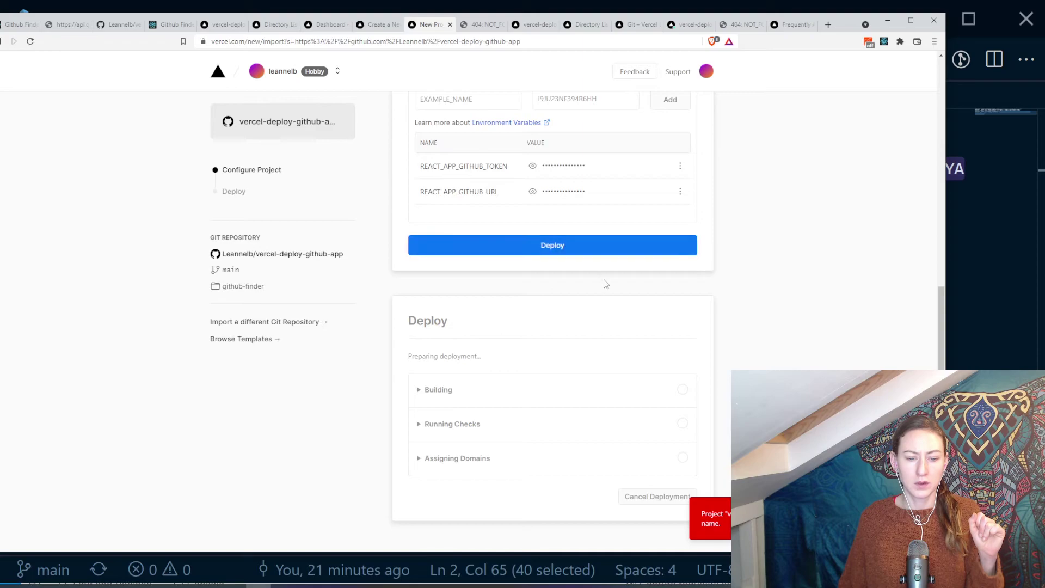
- Rename the project to vercel-deploy-github-app-with-github-finder-root and deploy it
scroll(602, 285, "up", 8)
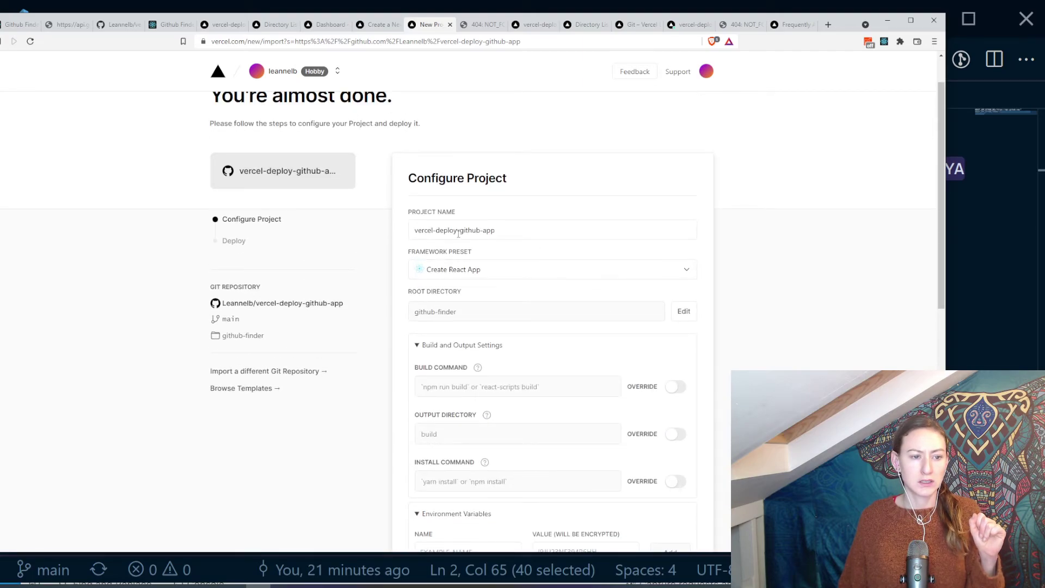
left_click(493, 229)
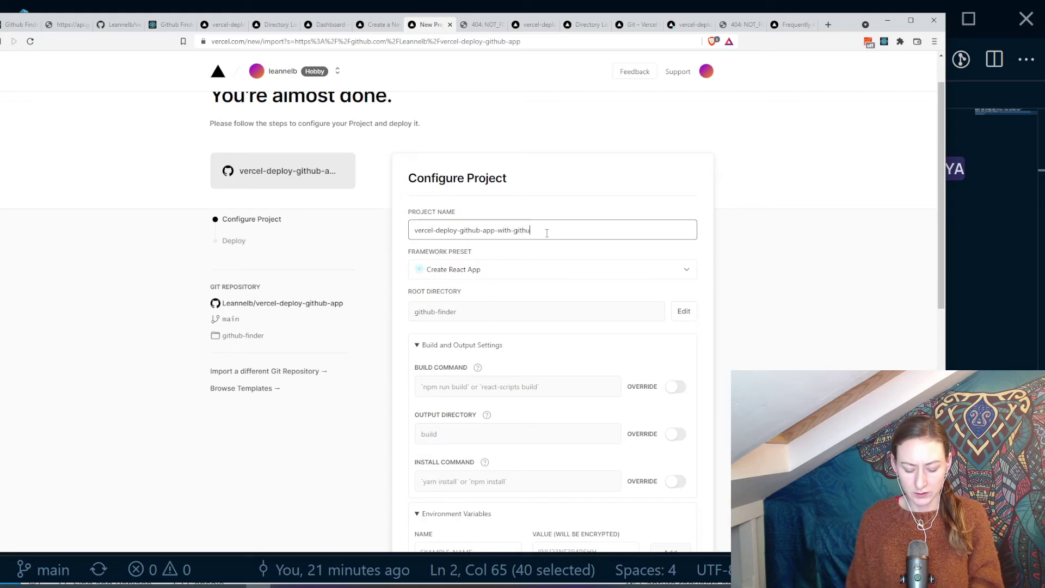
type("-with-github-find")
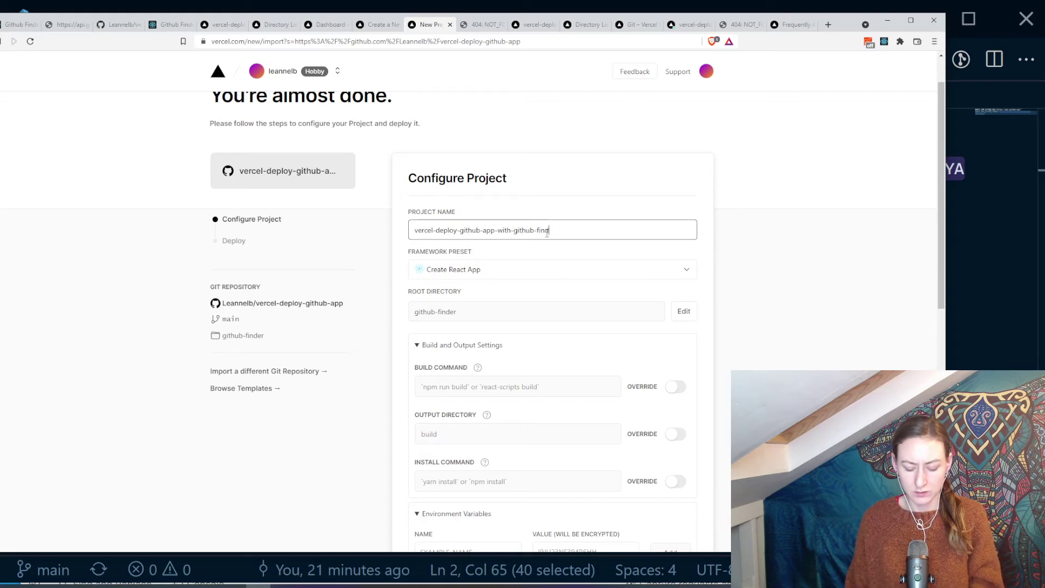
type("er-roo")
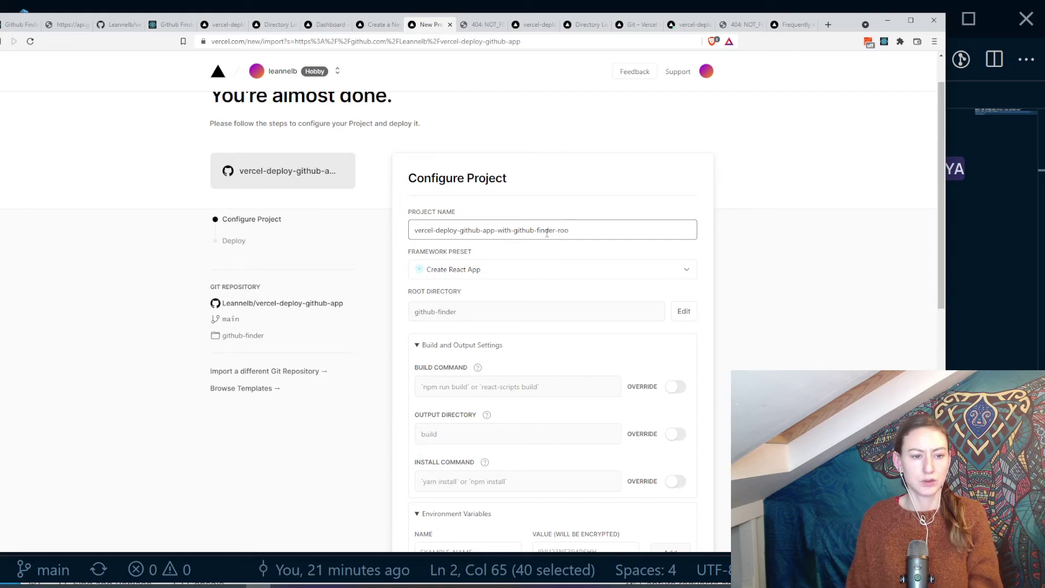
type("t")
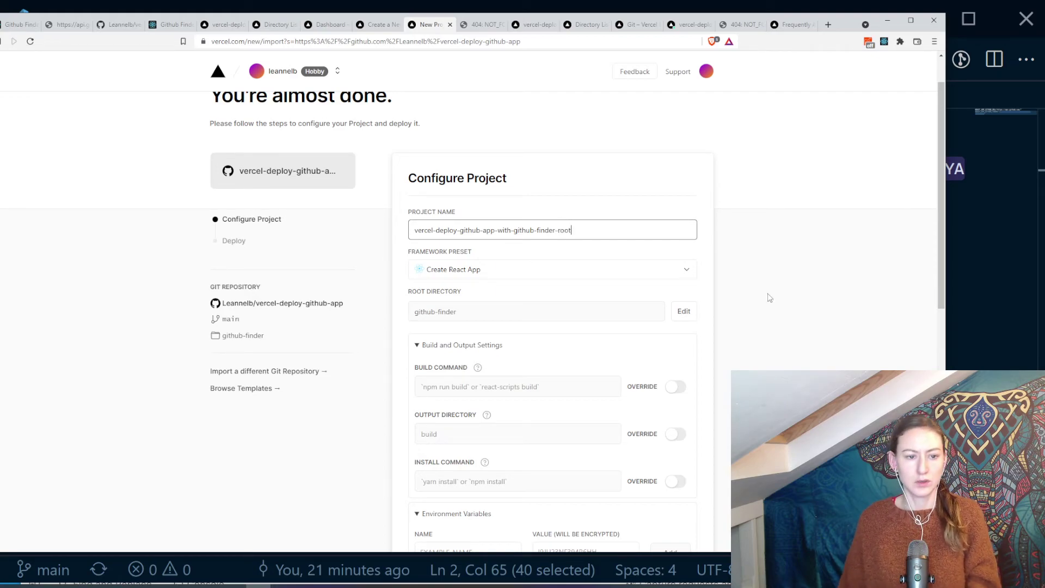
scroll(751, 291, "down", 10)
left_click(574, 180)
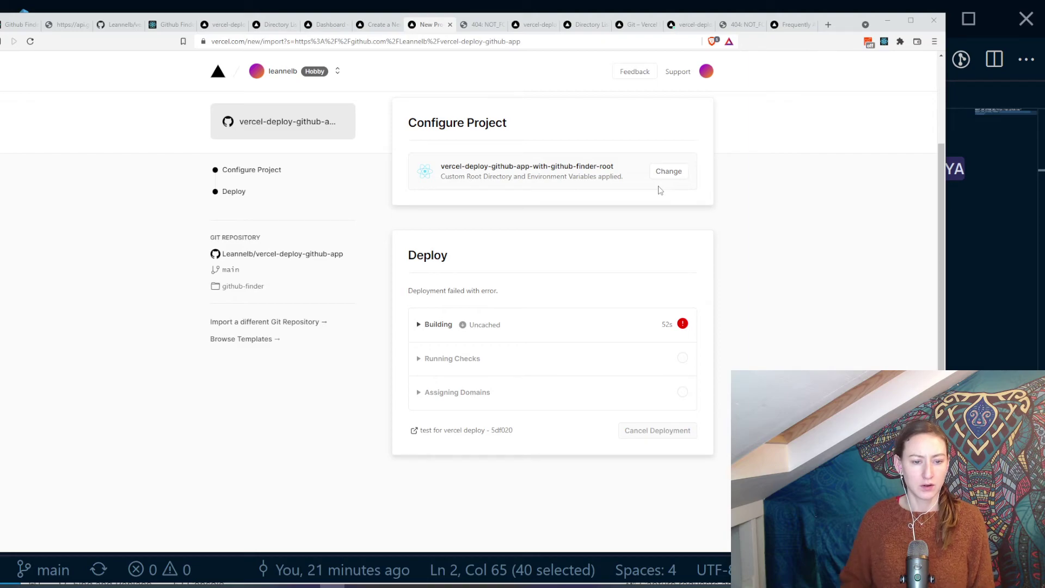
- Expand the build log of the failed Vercel deployment and examine it for the compile errors
left_click(417, 324)
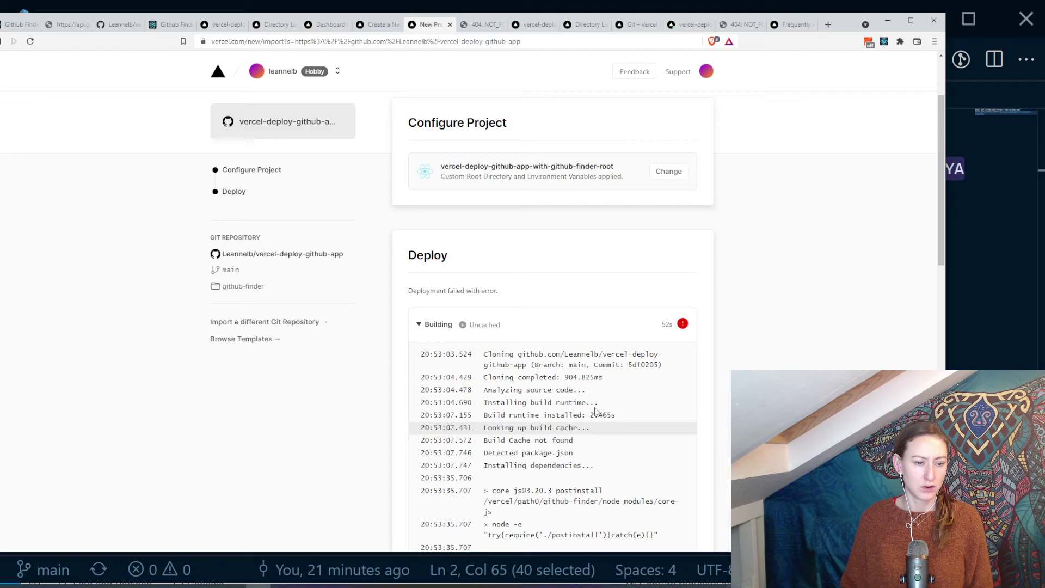
scroll(596, 413, "down", 2)
scroll(592, 411, "down", 2)
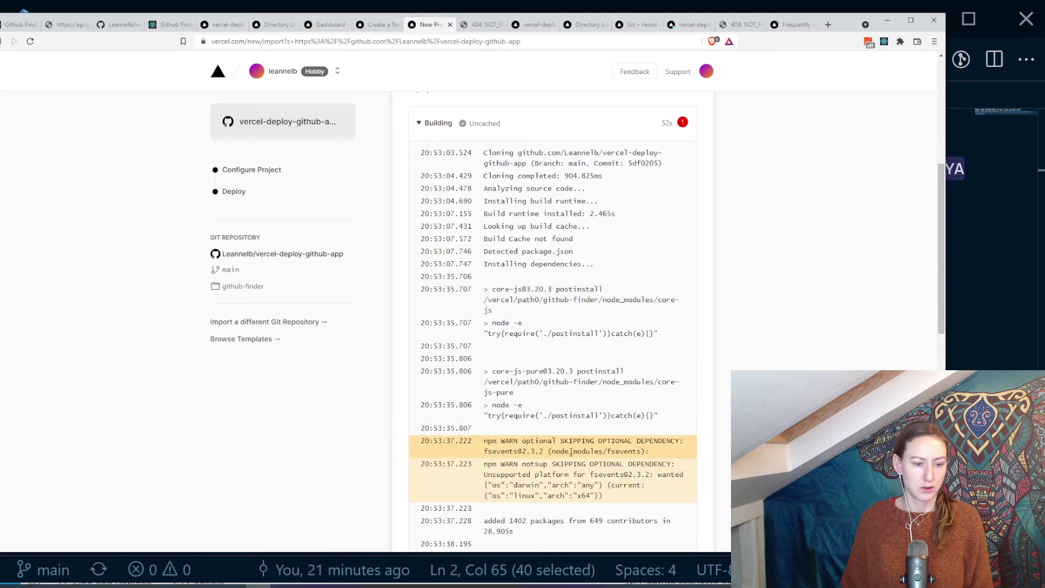
scroll(570, 452, "down", 5)
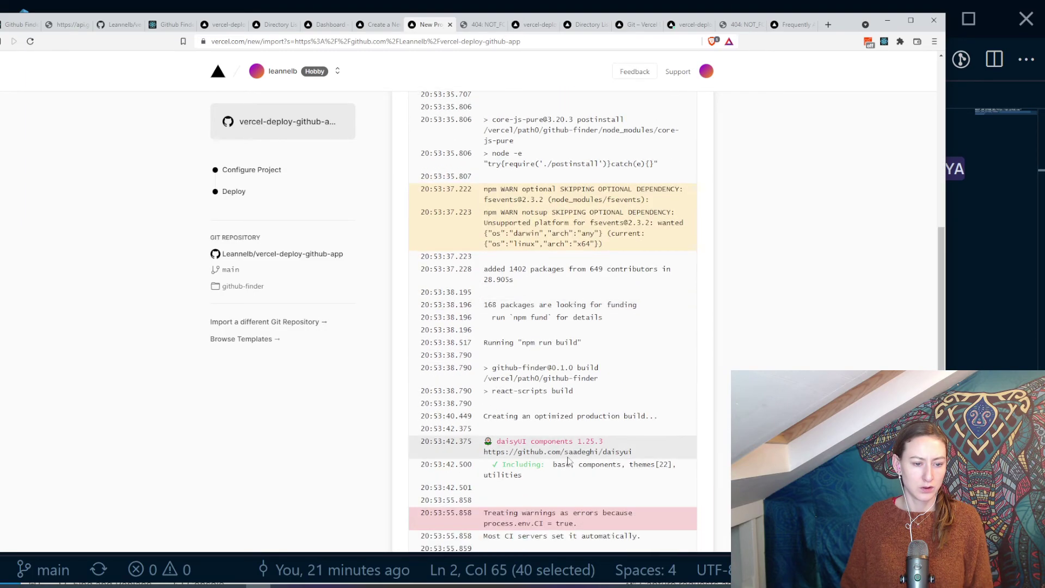
scroll(577, 419, "down", 2)
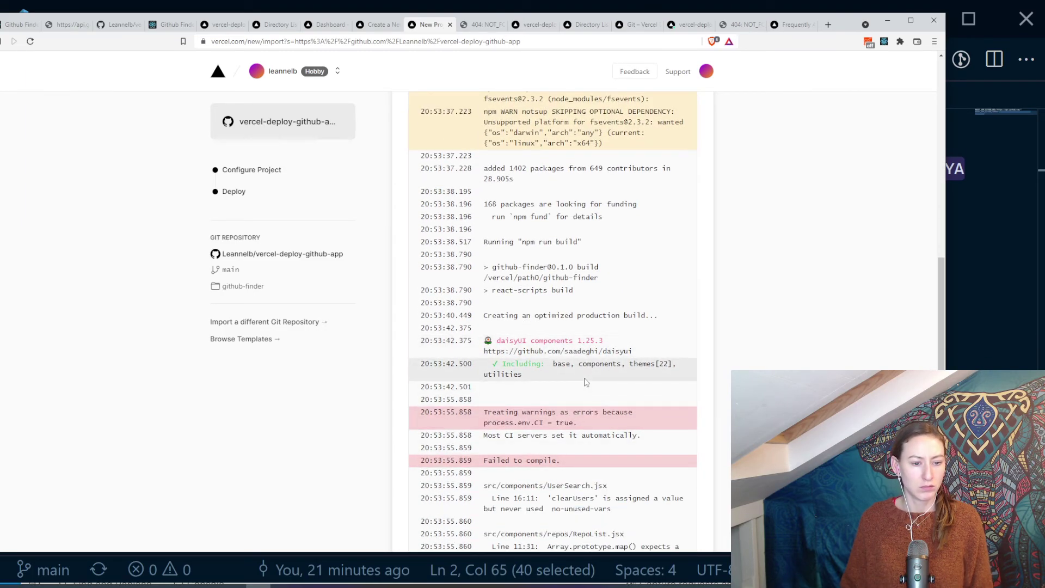
scroll(585, 382, "down", 3)
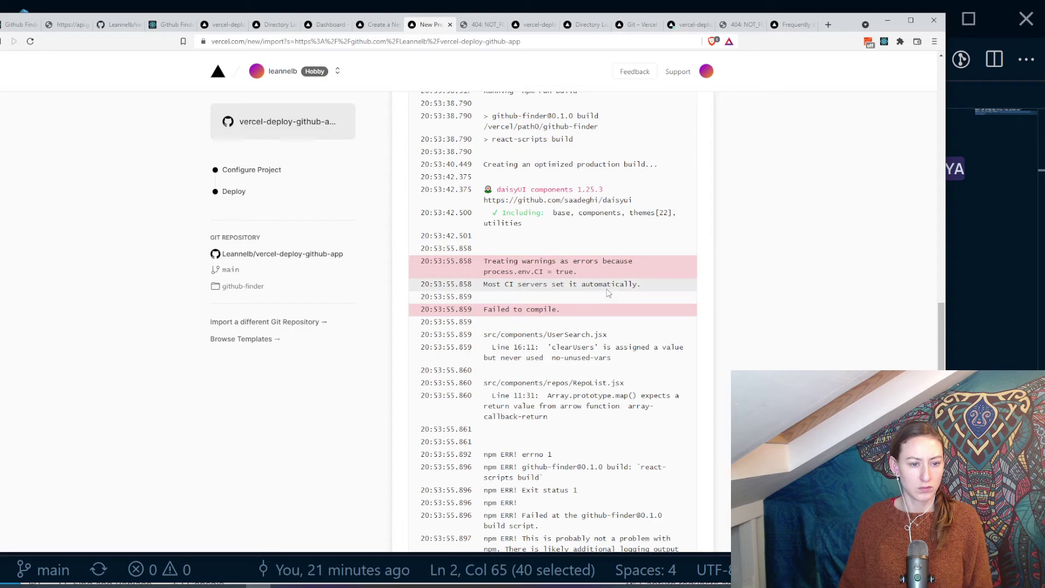
scroll(602, 314, "down", 2)
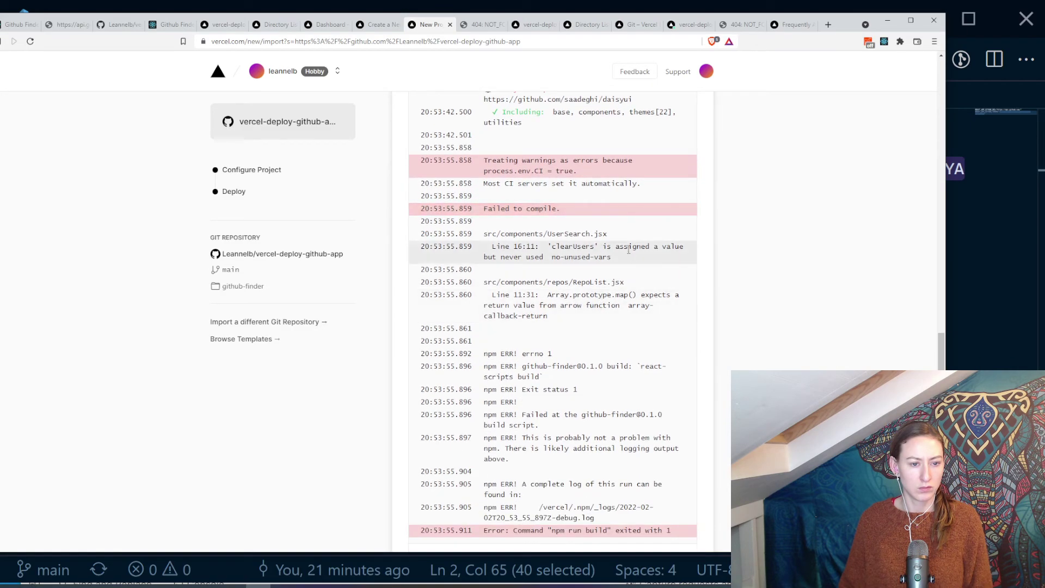
scroll(629, 249, "down", 2)
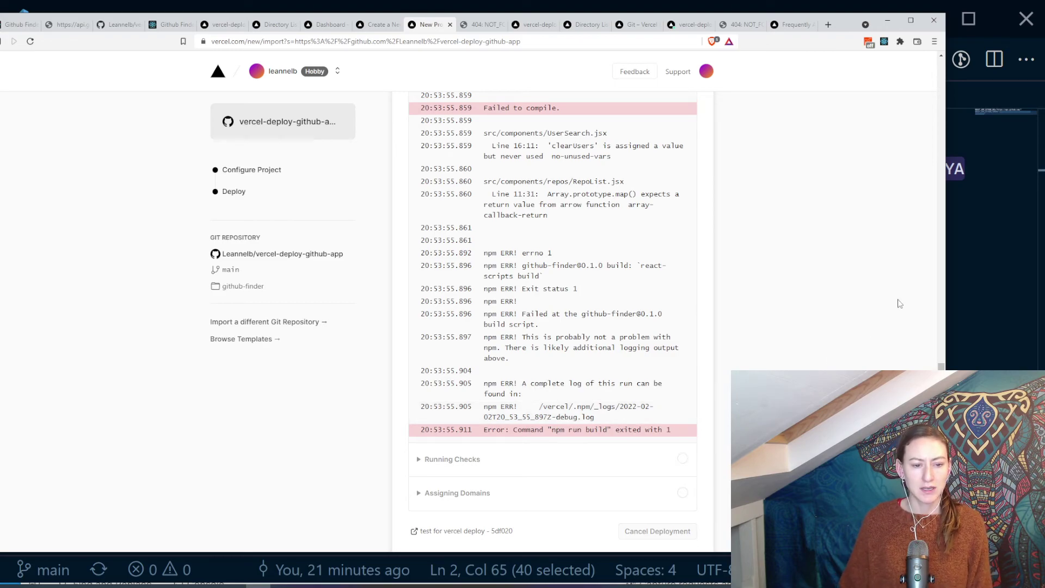
scroll(772, 315, "down", 2)
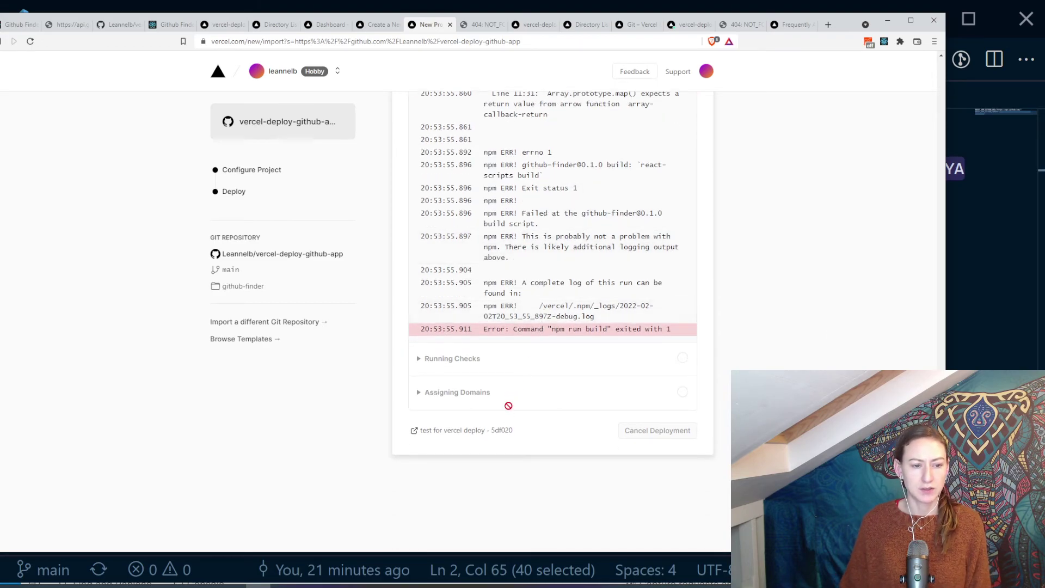
scroll(512, 405, "up", 4)
scroll(512, 405, "up", 15)
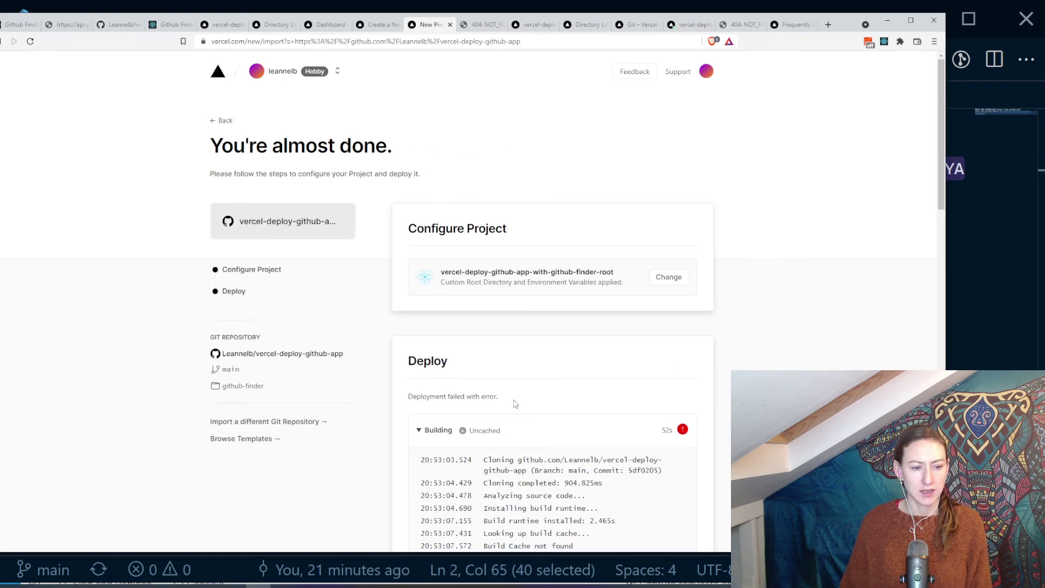
scroll(516, 403, "down", 15)
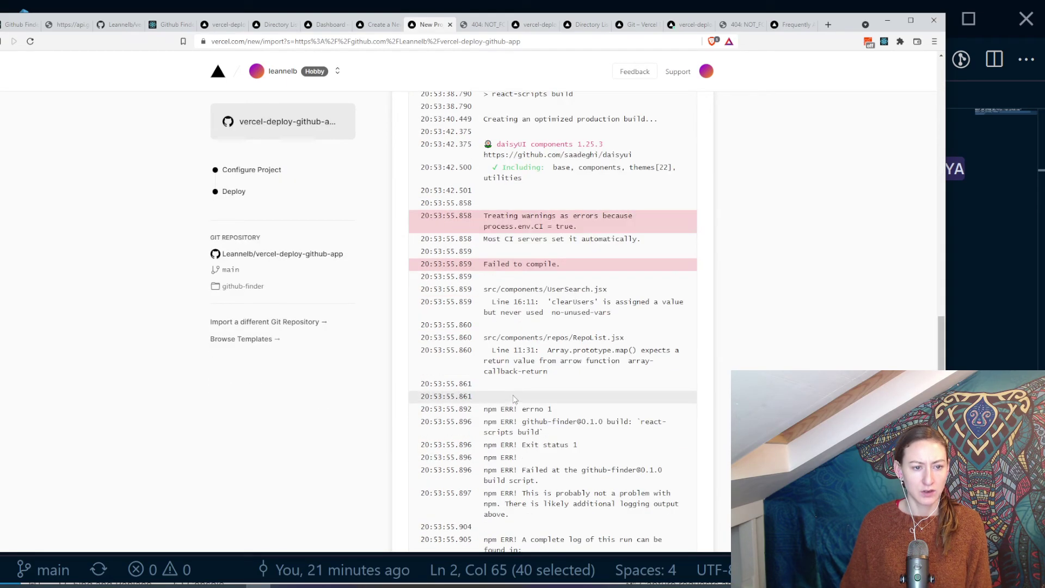
scroll(514, 399, "down", 5)
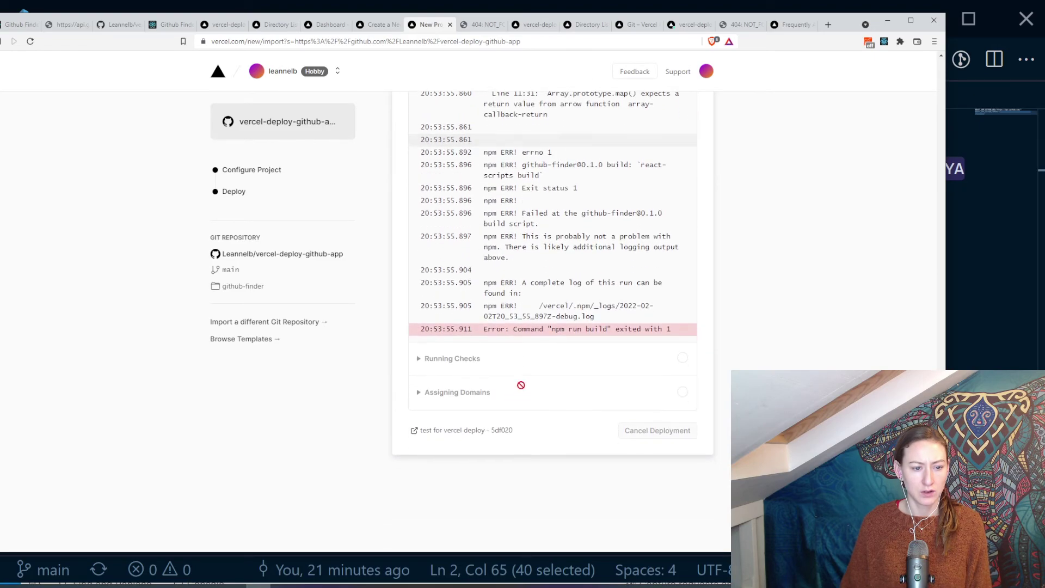
- Switch to Visual Studio Code, open a new terminal and try to run npm run build in the vercel-deploy folder, checking its output
left_click(991, 274)
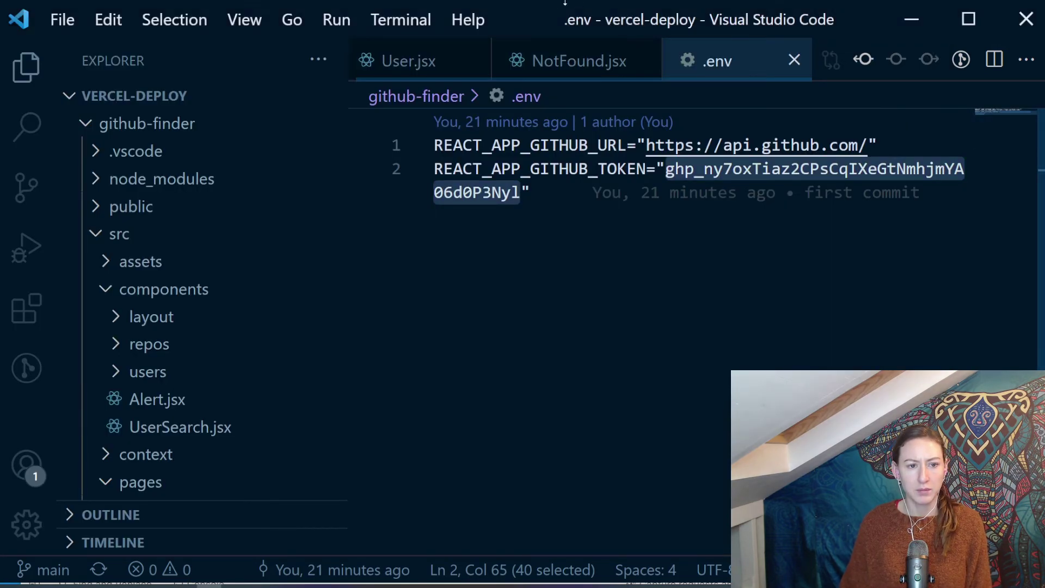
left_click(408, 11)
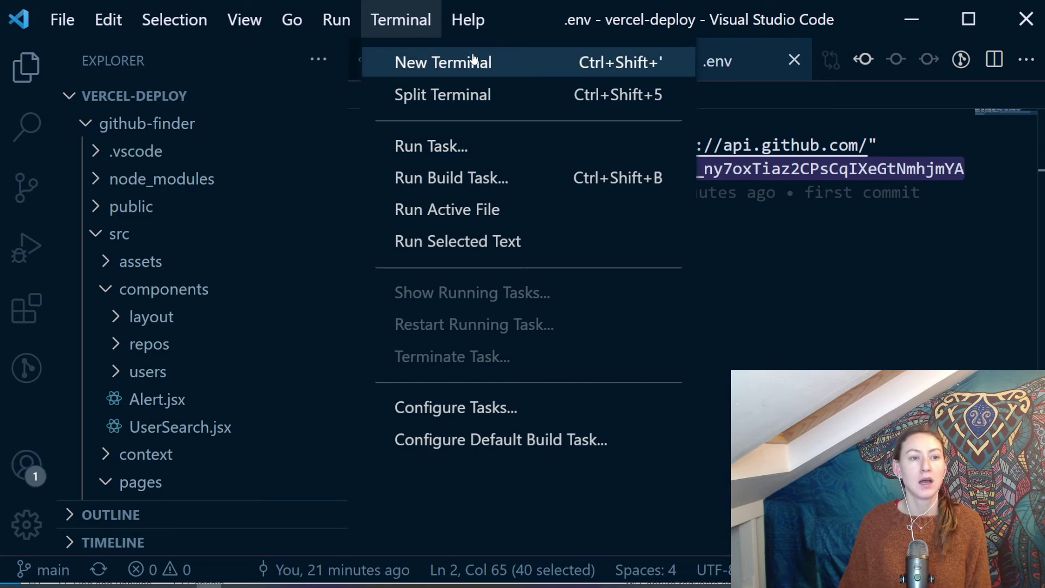
left_click(396, 63)
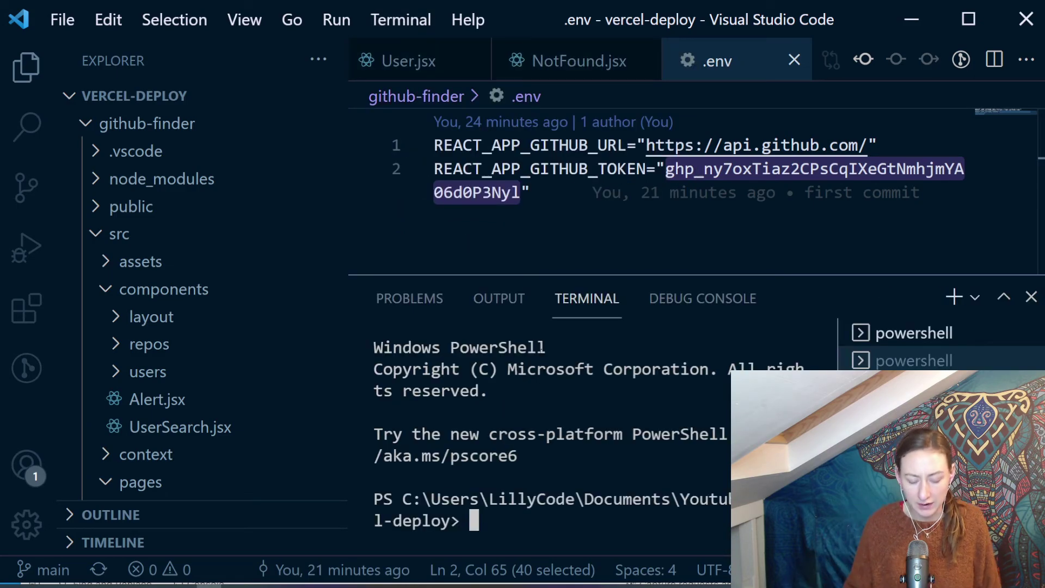
type("npm")
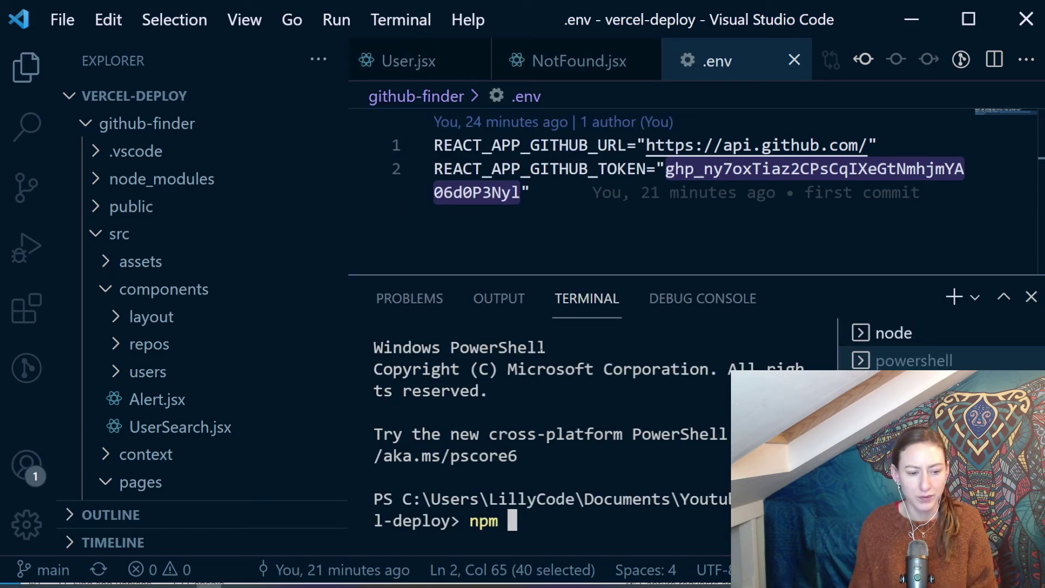
type("run b")
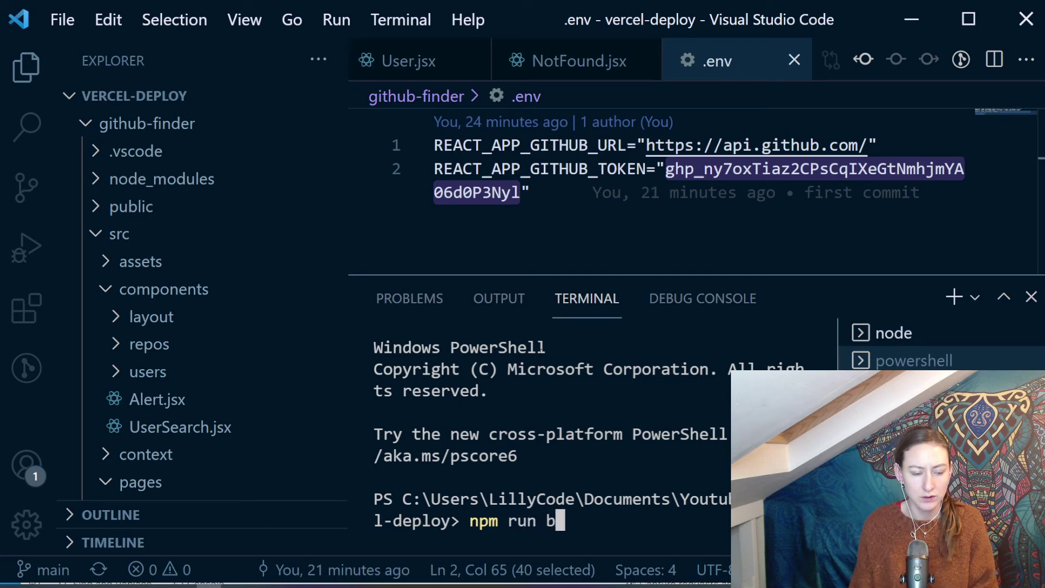
type("uild")
key("Return")
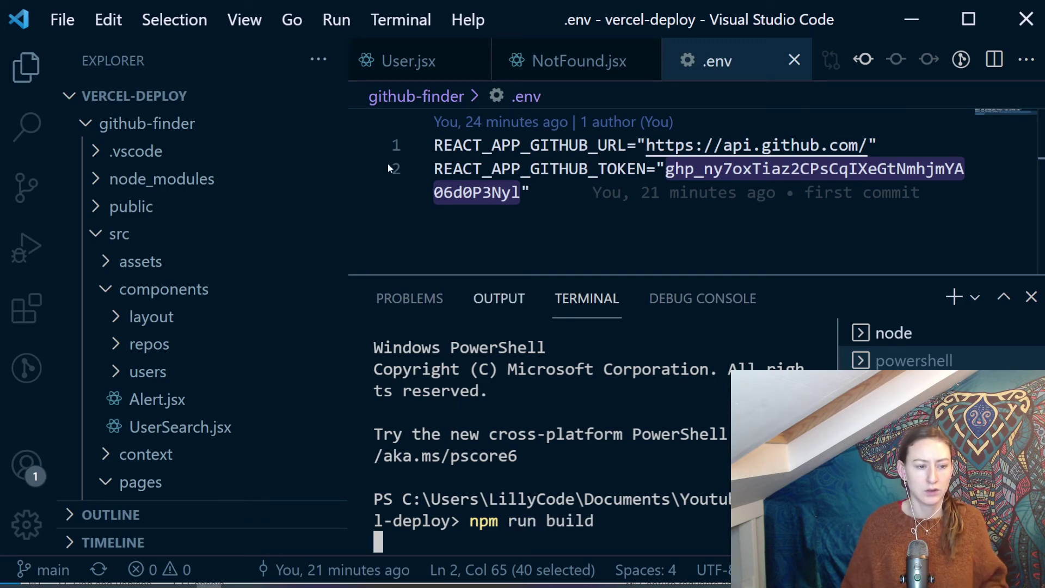
left_click_drag(348, 61, 2, 61)
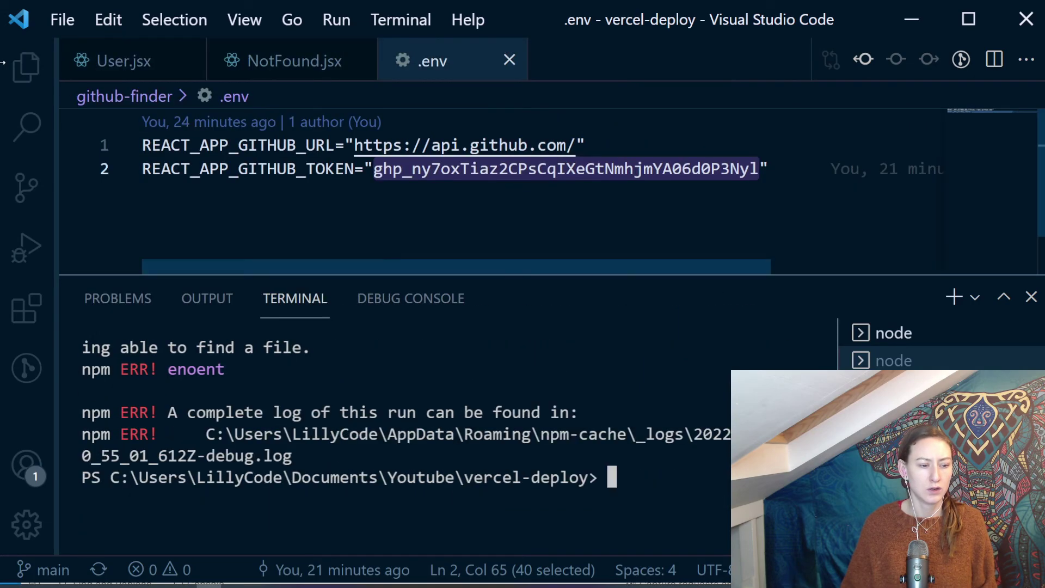
scroll(489, 500, "up", 5)
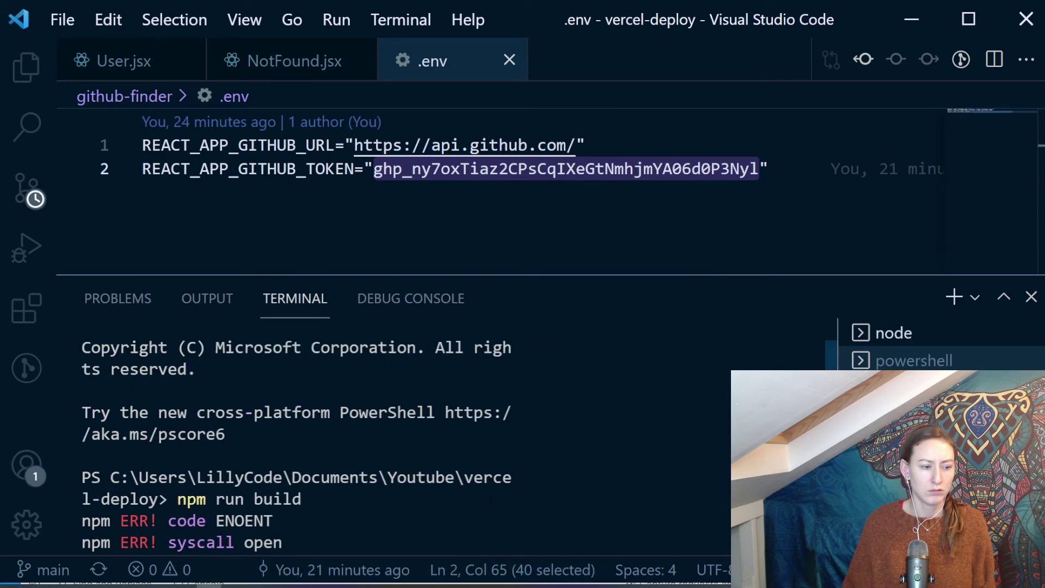
scroll(490, 499, "down", 5)
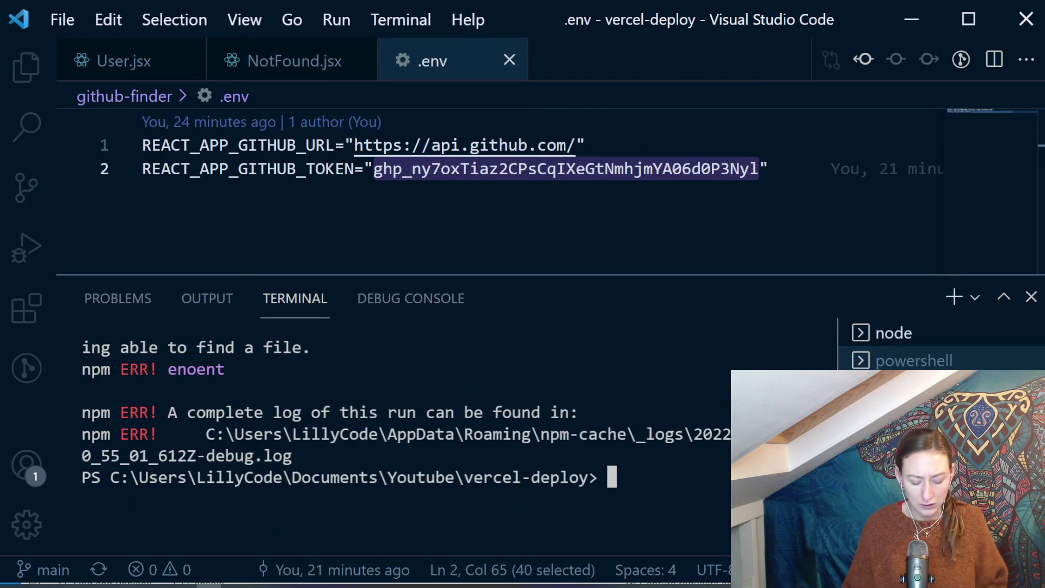
type("cd .git")
key("Tab")
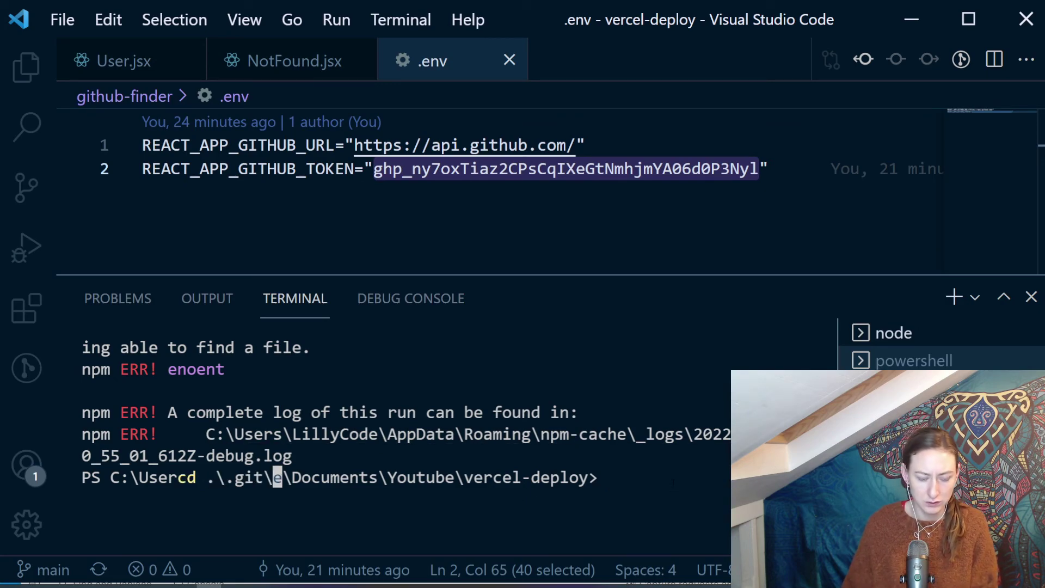
key("ctrl+c")
key("ctrl+c")
- Change the terminal's working directory to github-finder and run npm run build there
type("c")
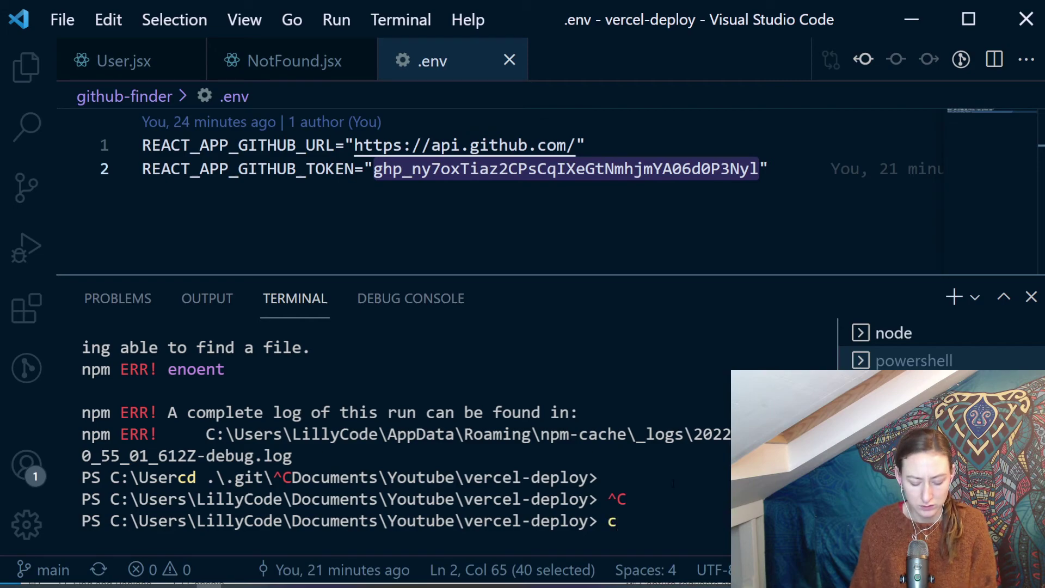
type("d .\\.git")
key("Tab")
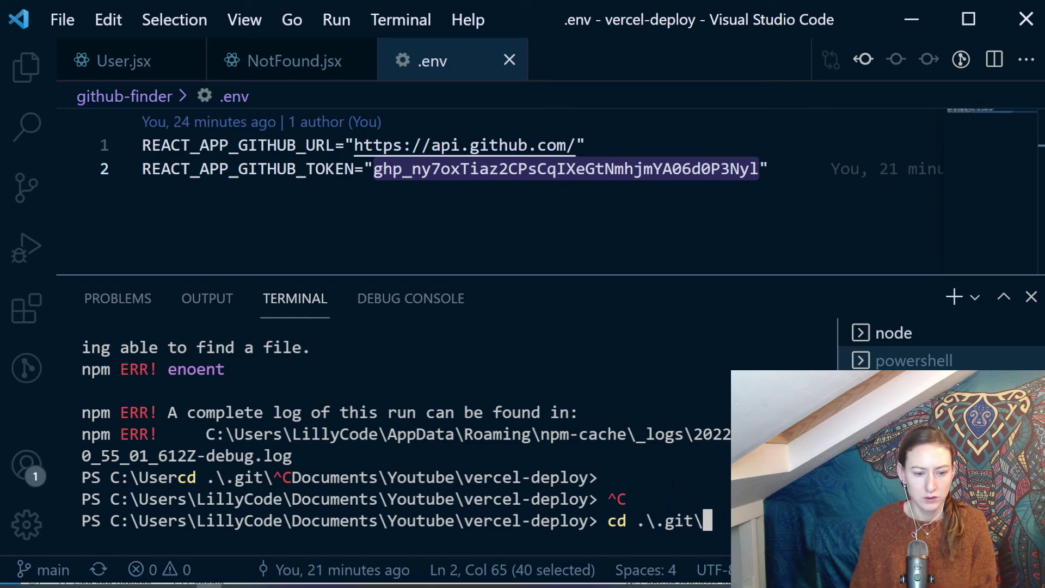
key("BackSpace")
key("BackSpace")
key("BackSpace")
key("BackSpace")
key("BackSpace")
key("BackSpace")
key("BackSpace")
key("BackSpace")
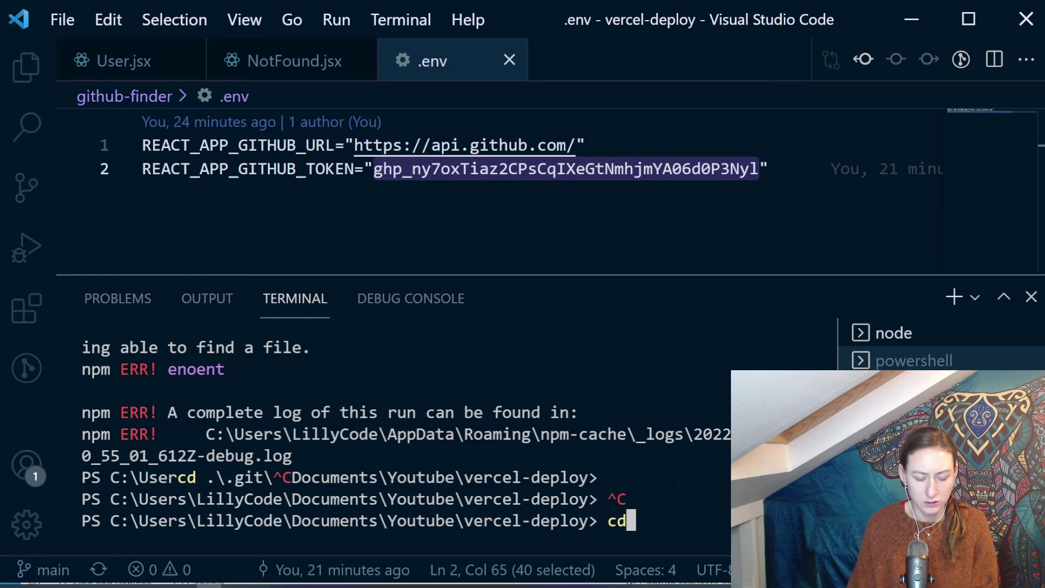
type("gith")
key("Tab")
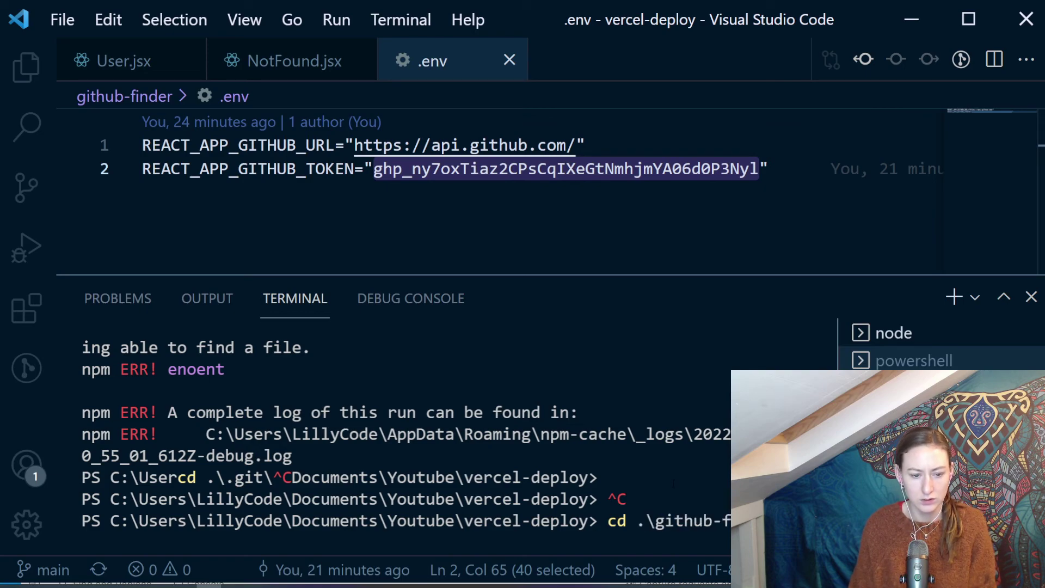
key("Return")
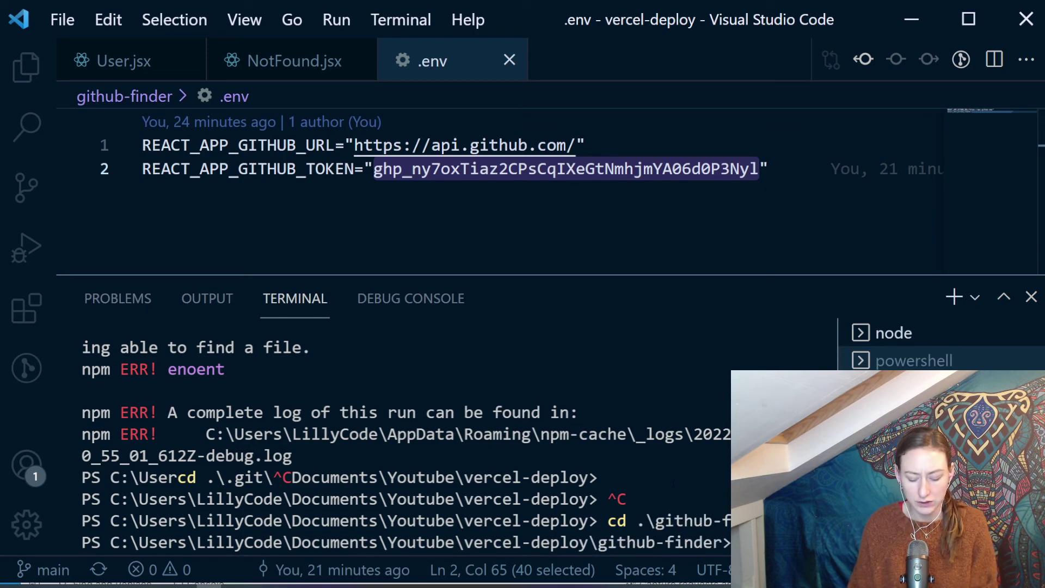
type("npm run build")
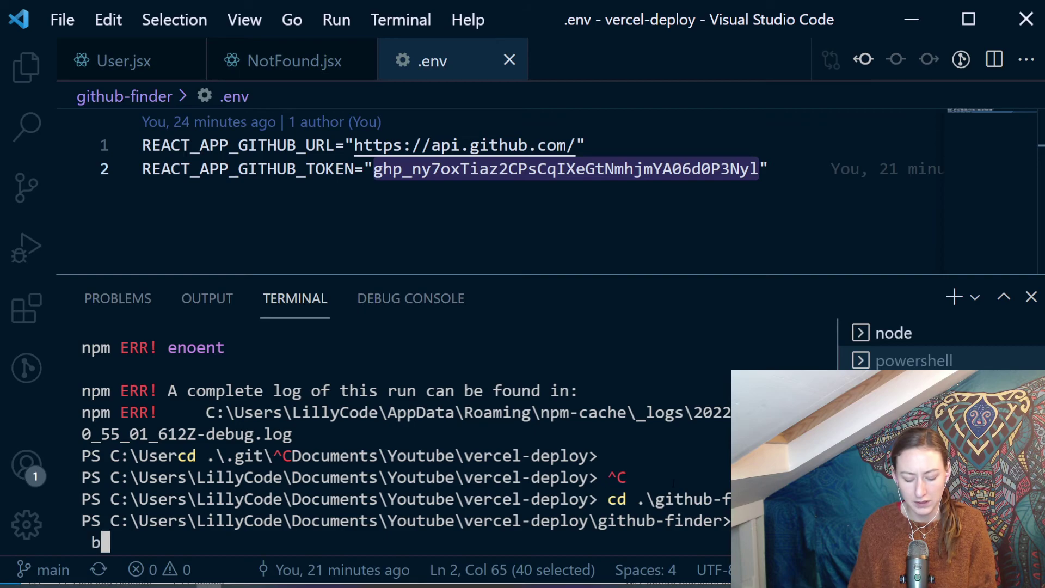
key("Return")
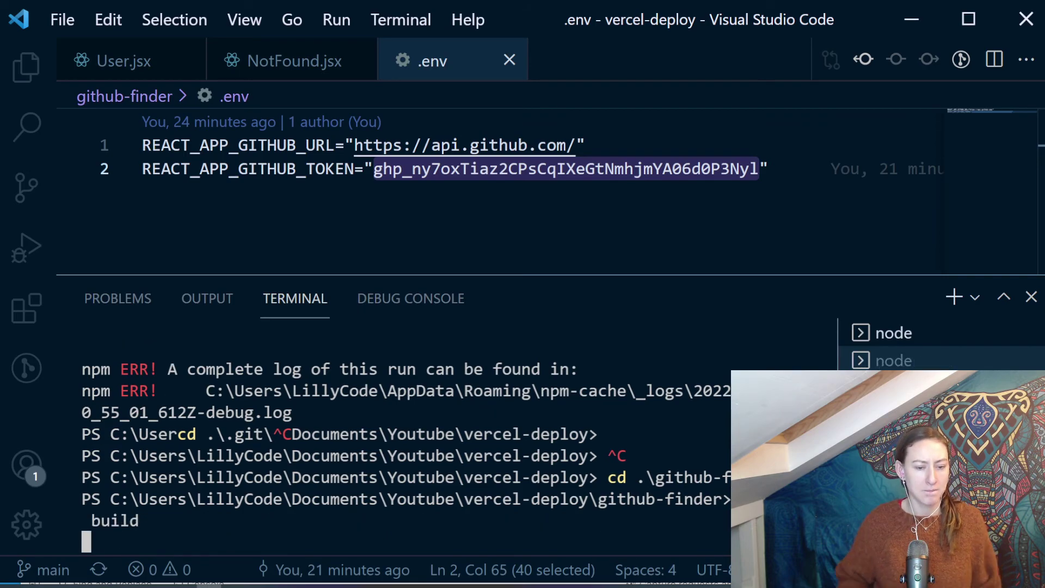